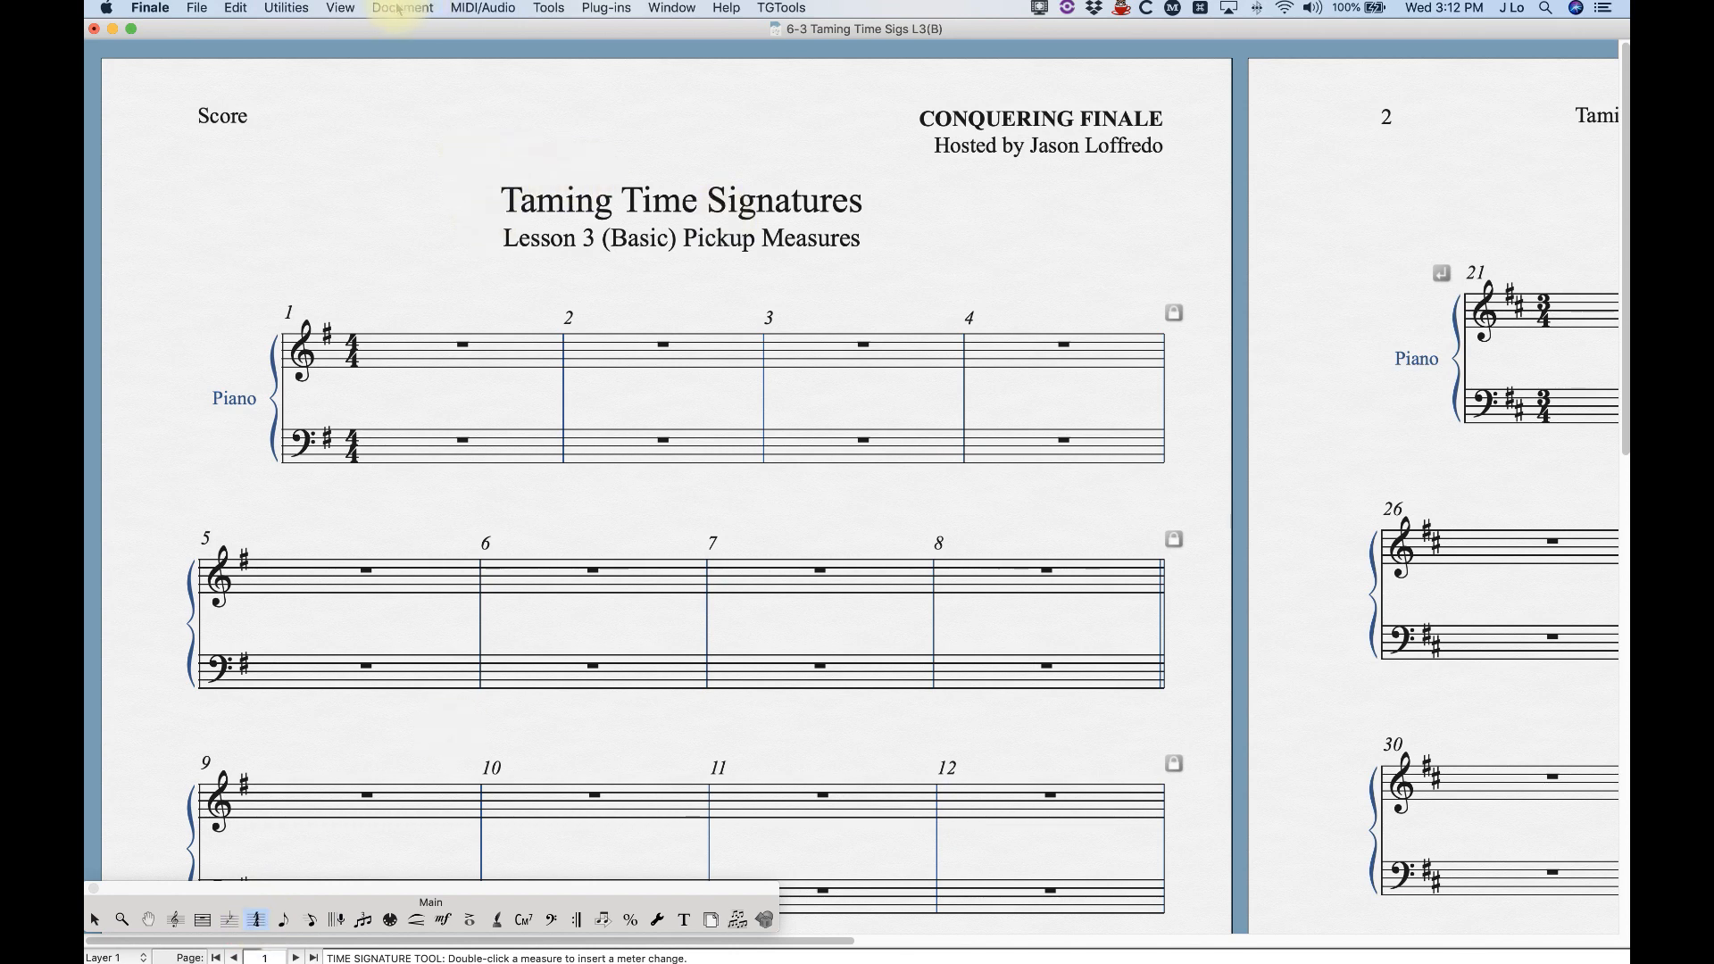
# Step: Add a pickup measure with a quarter note duration at the start of the score
pyautogui.click(95, 921)
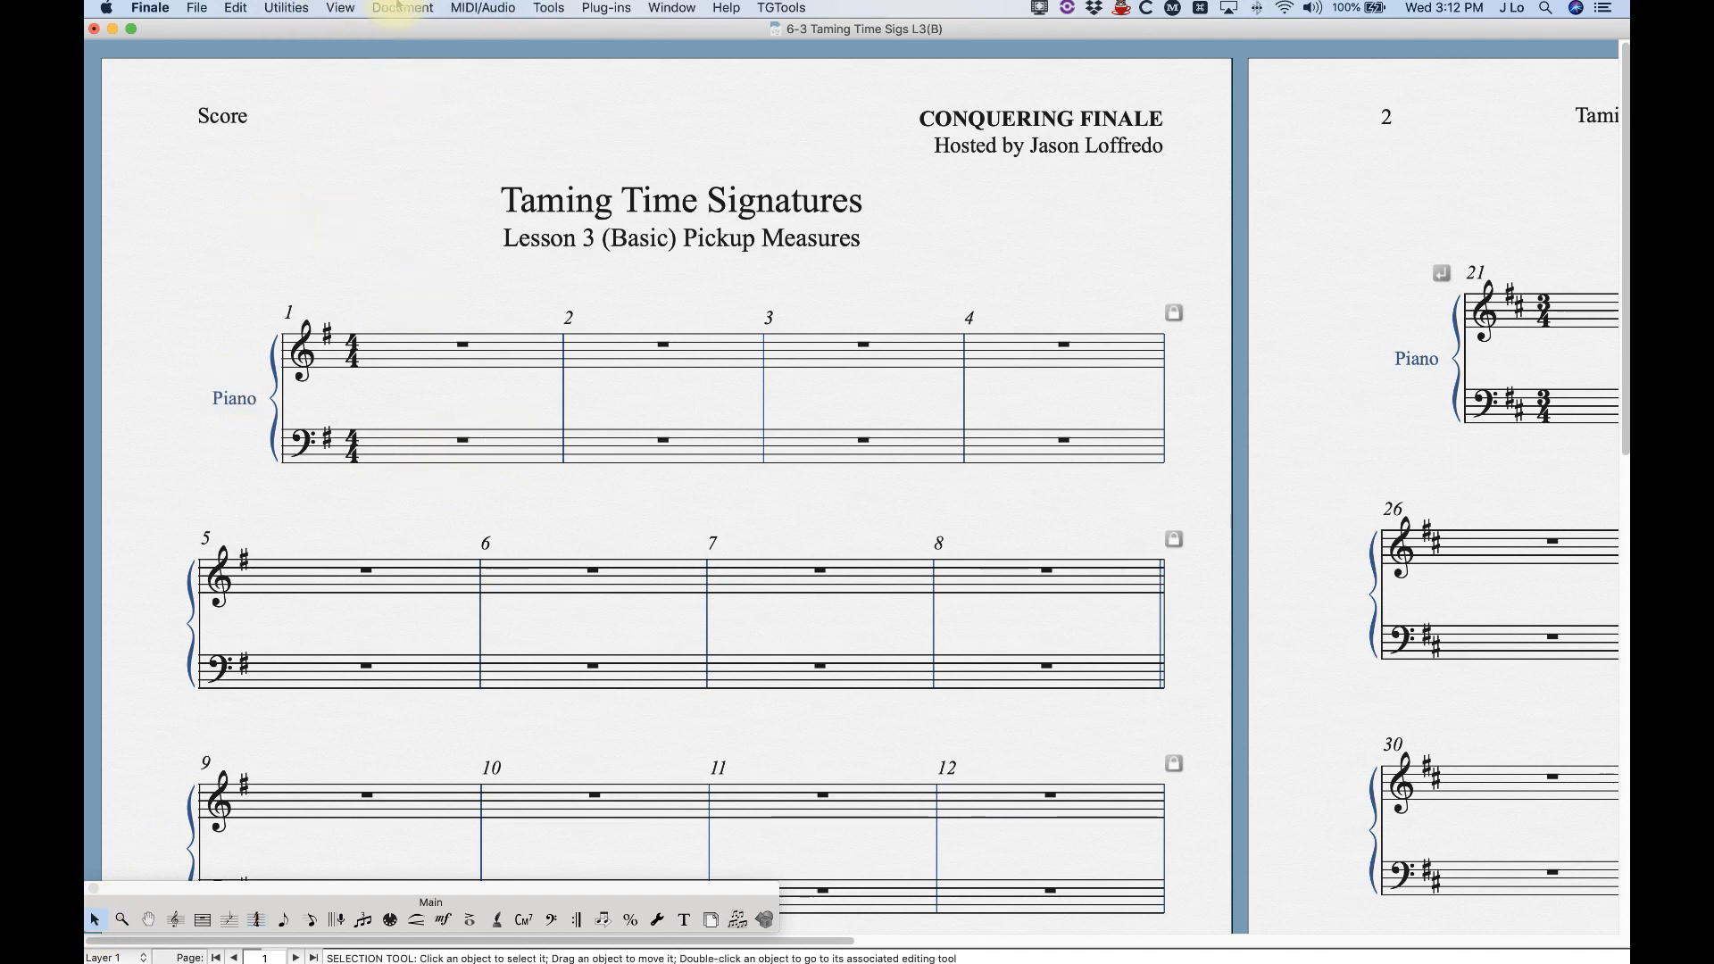
pyautogui.click(399, 7)
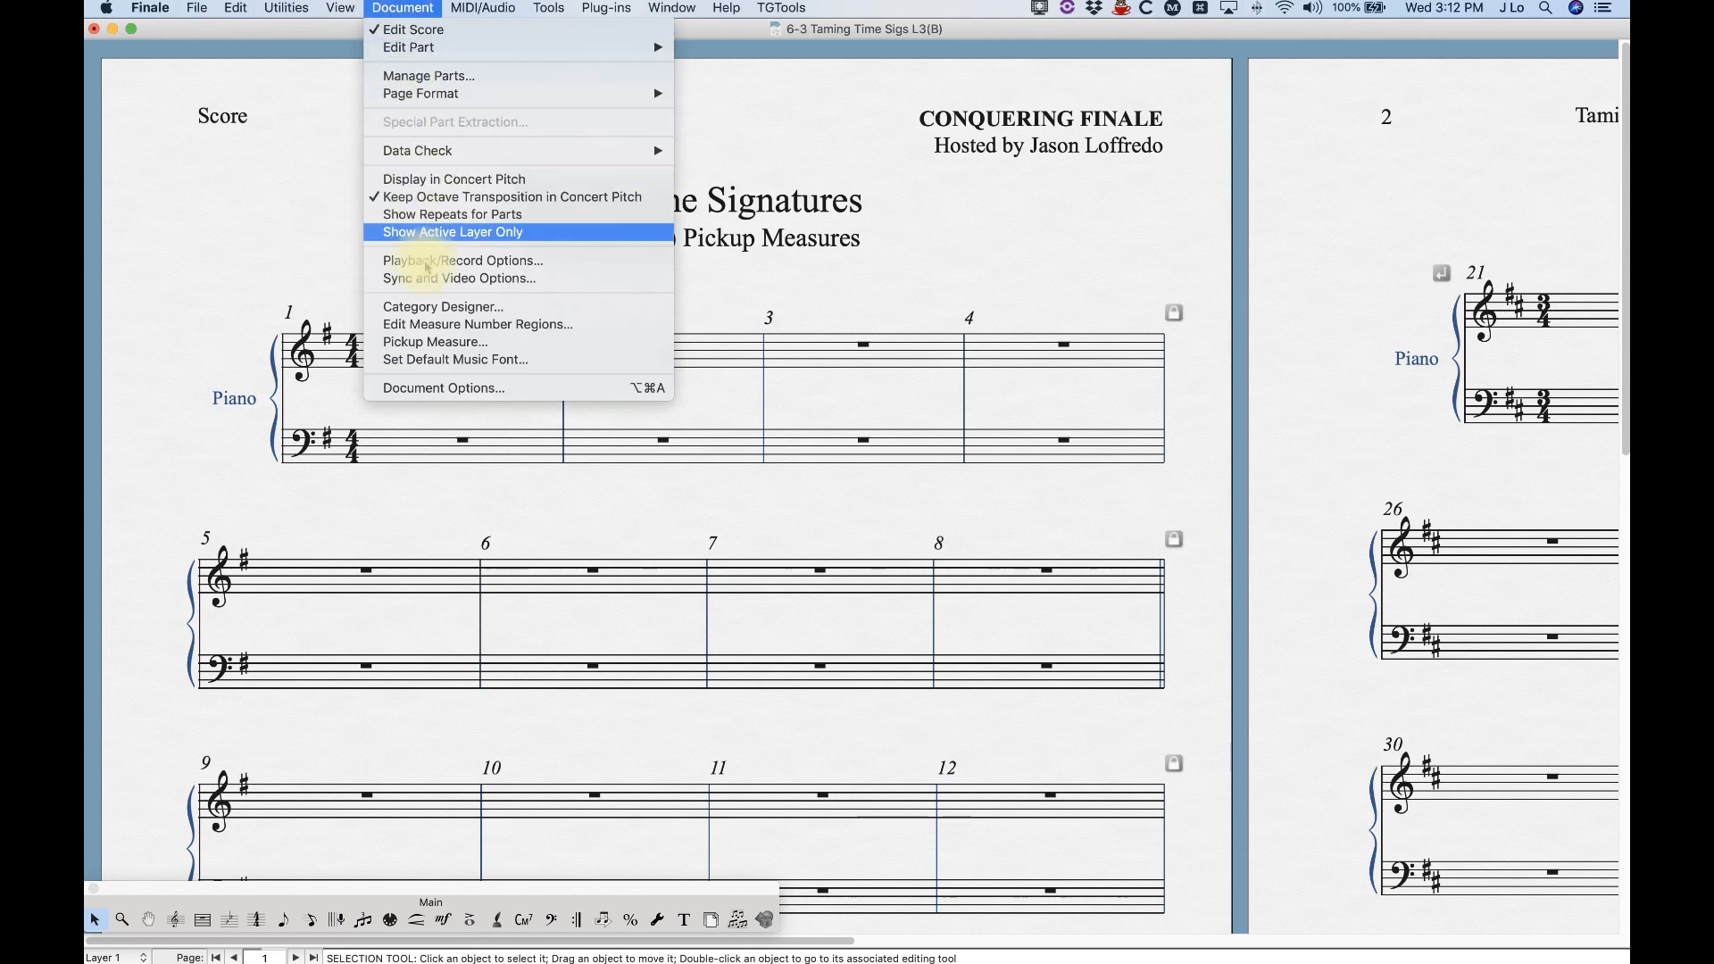
pyautogui.click(446, 343)
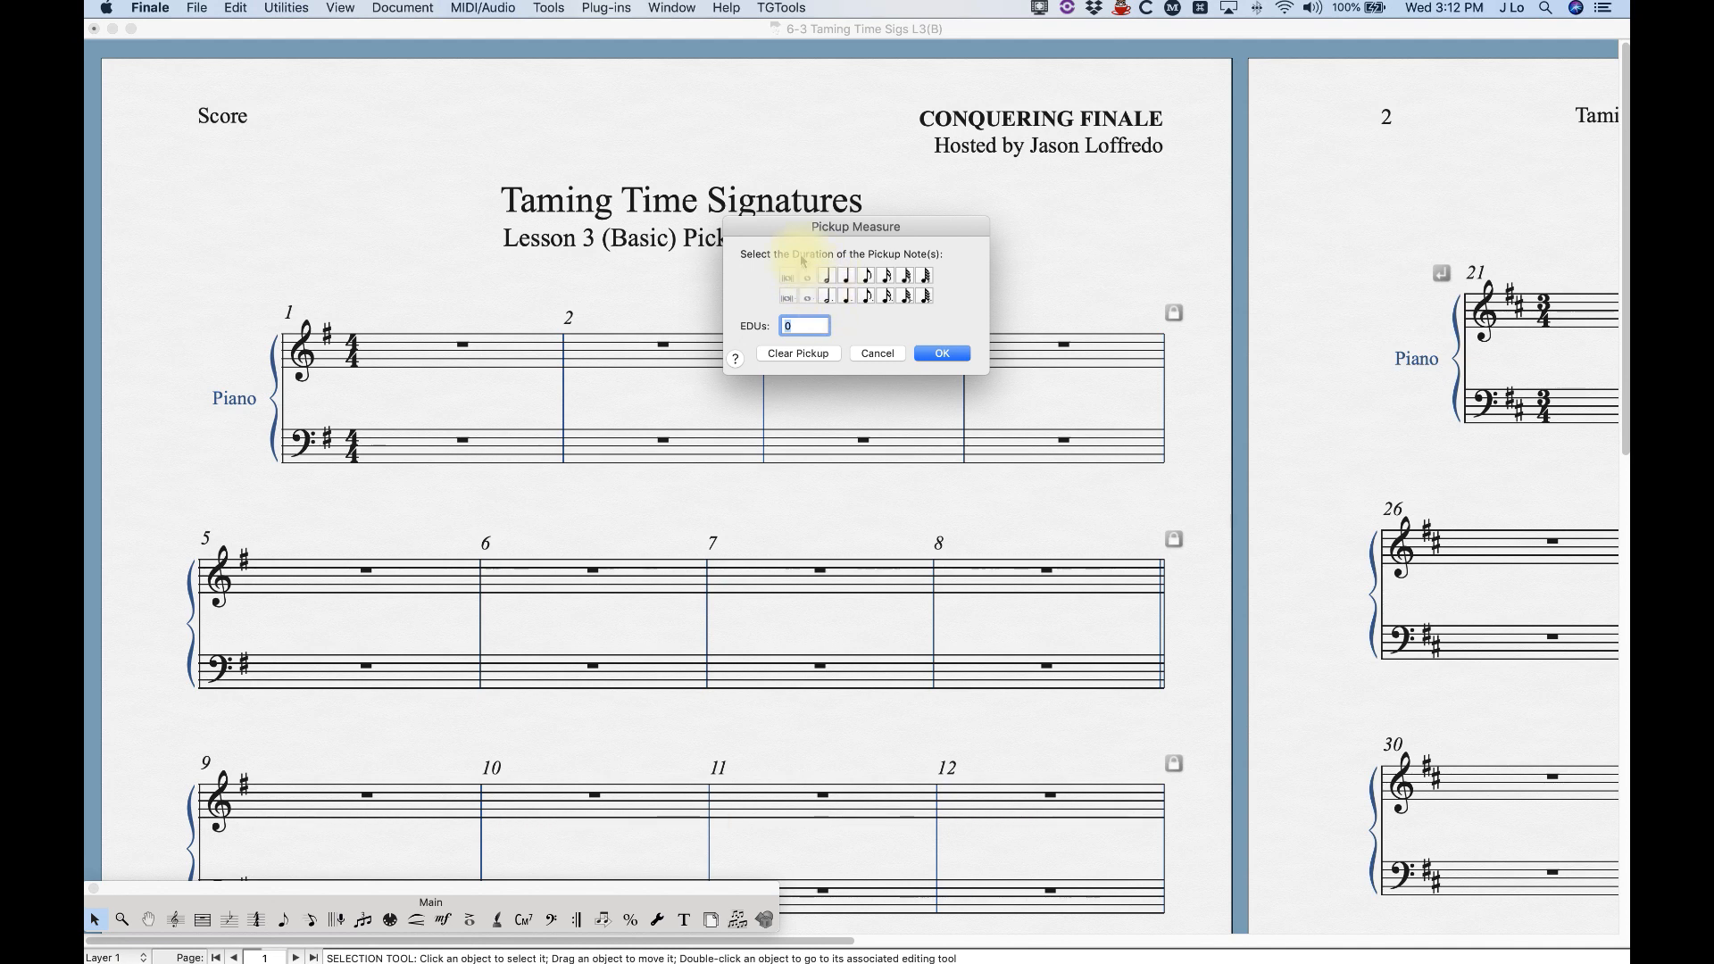
pyautogui.click(847, 279)
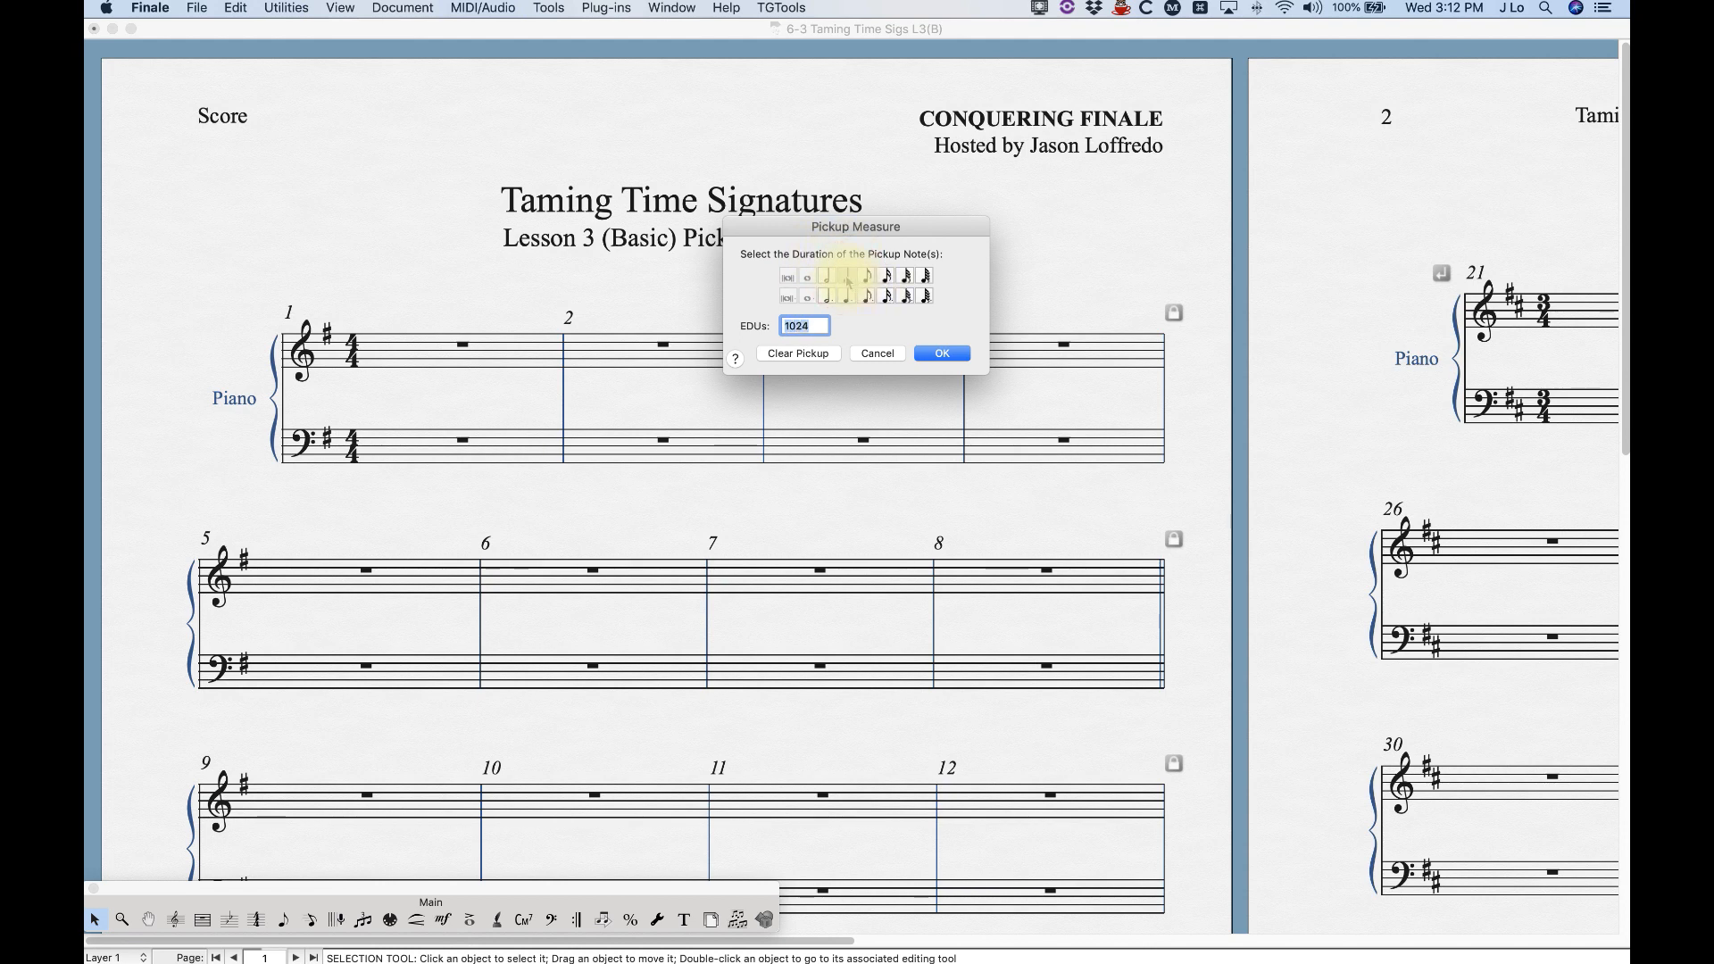
pyautogui.click(942, 353)
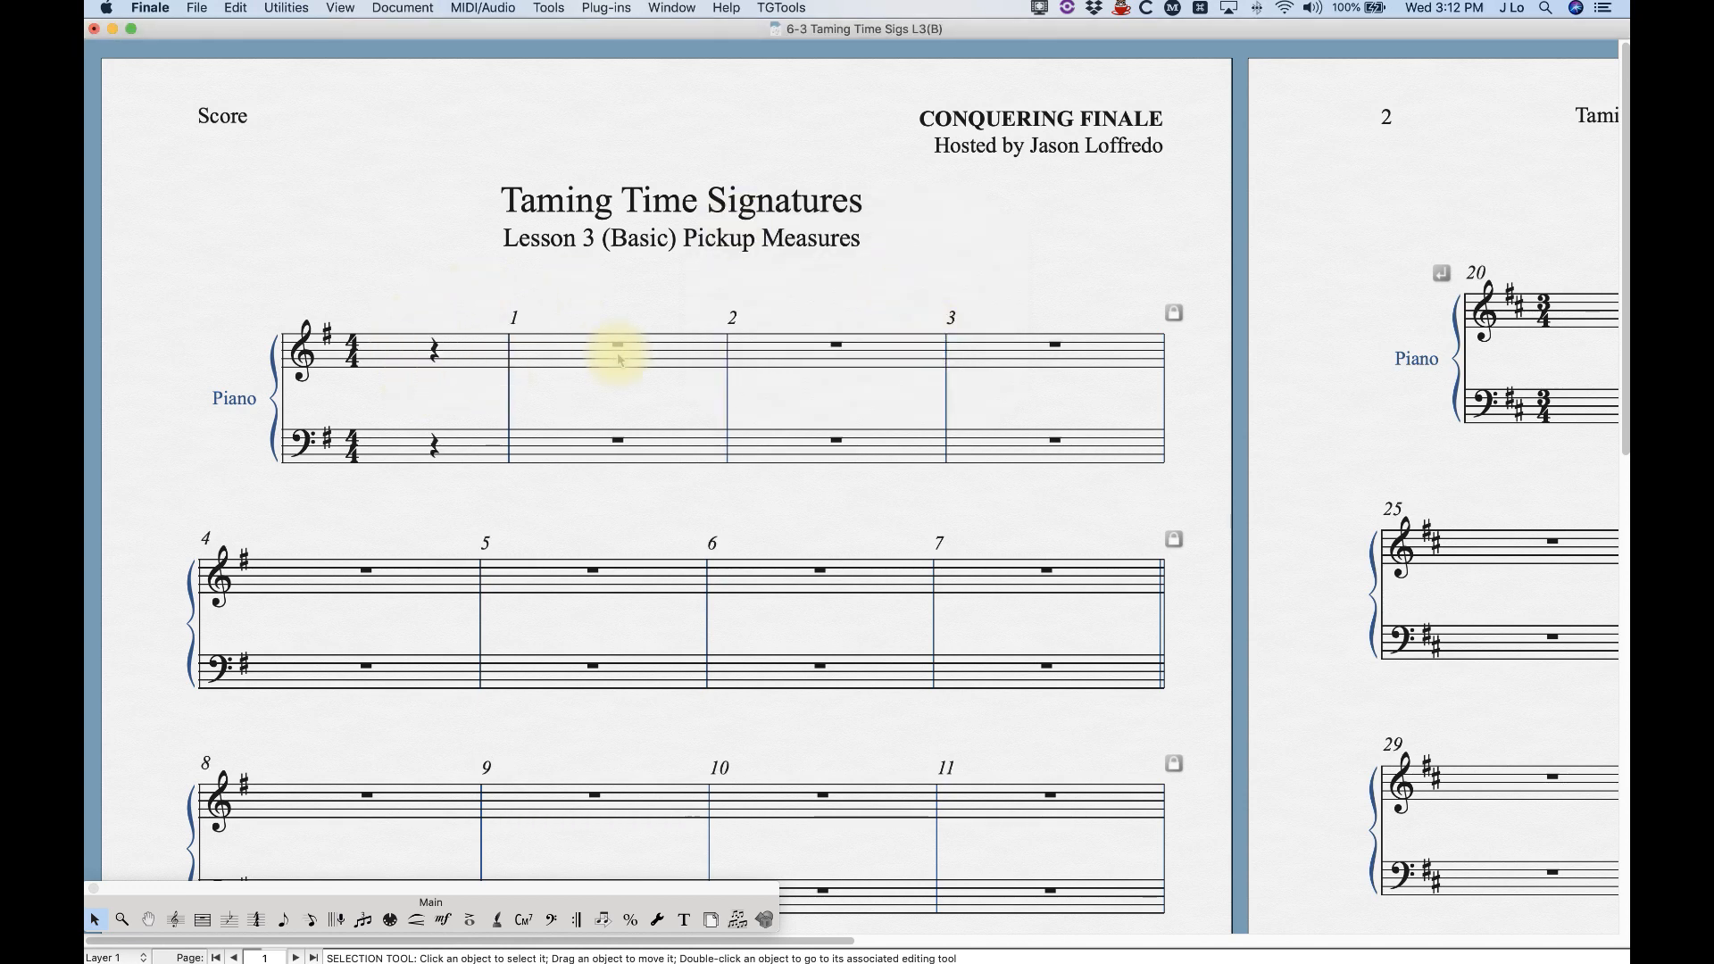
# Step: Use Speedy Entry in the treble staff to enter a quarter-note G in the pickup and quarter notes A, B, C, D in measure 1
pyautogui.click(311, 920)
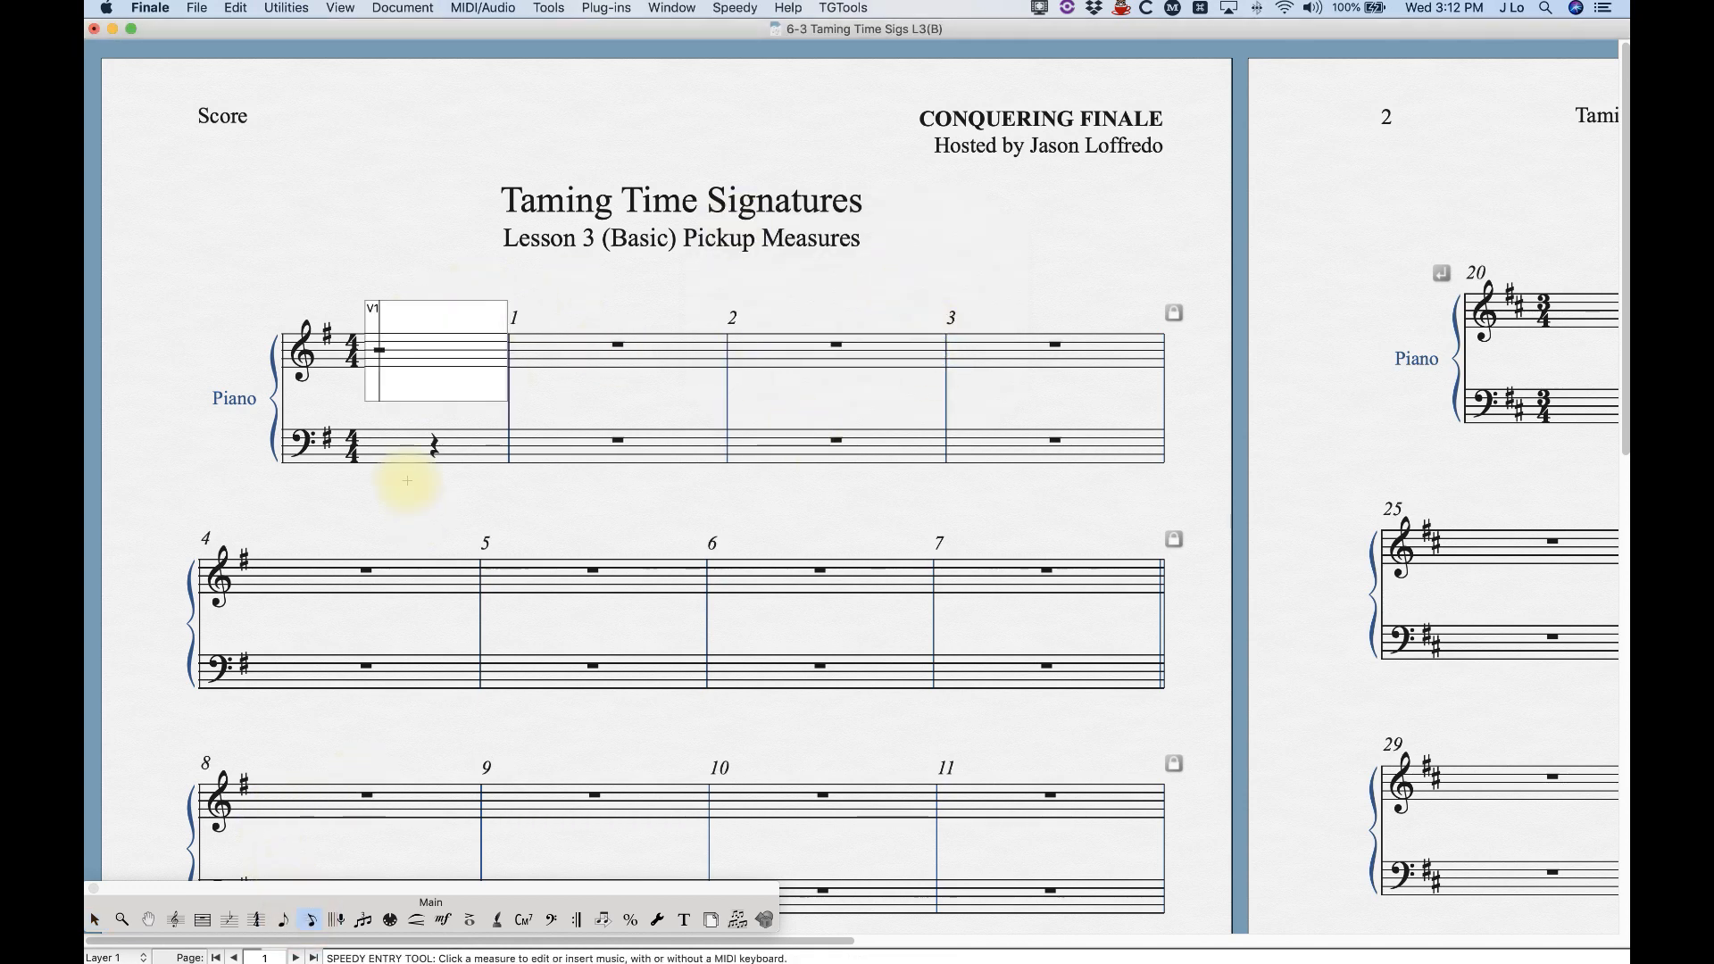
pyautogui.press('5')
pyautogui.press('5')
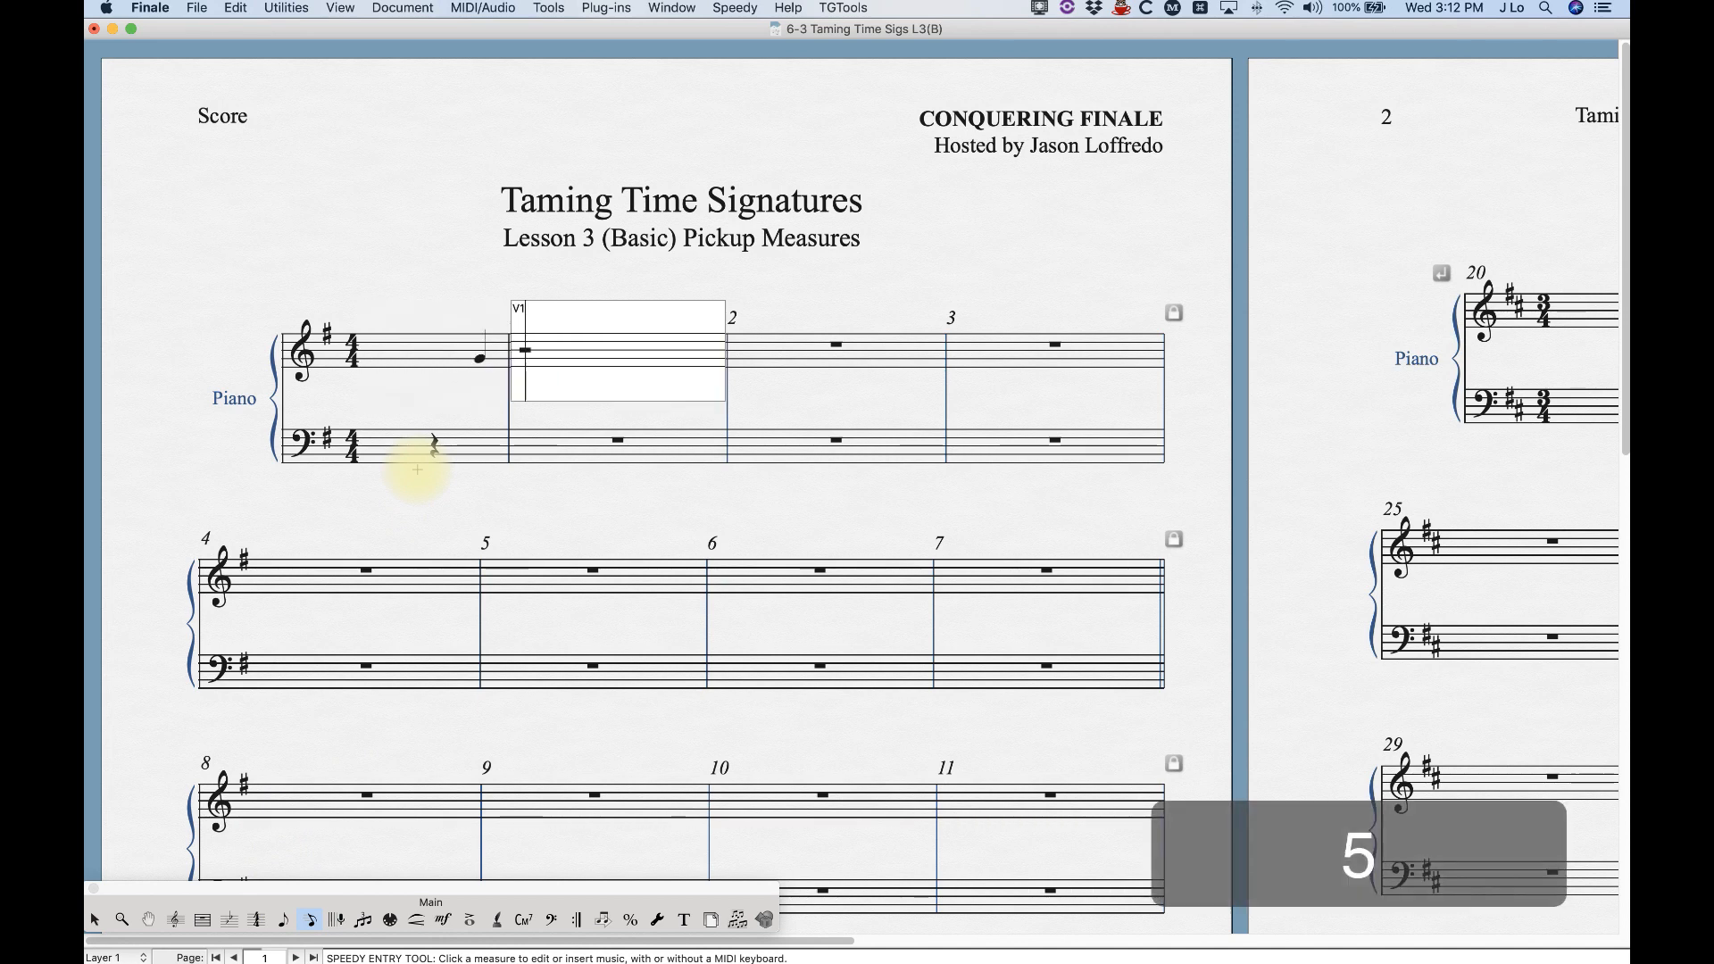
pyautogui.press('5')
pyautogui.press('5')
pyautogui.press('5')
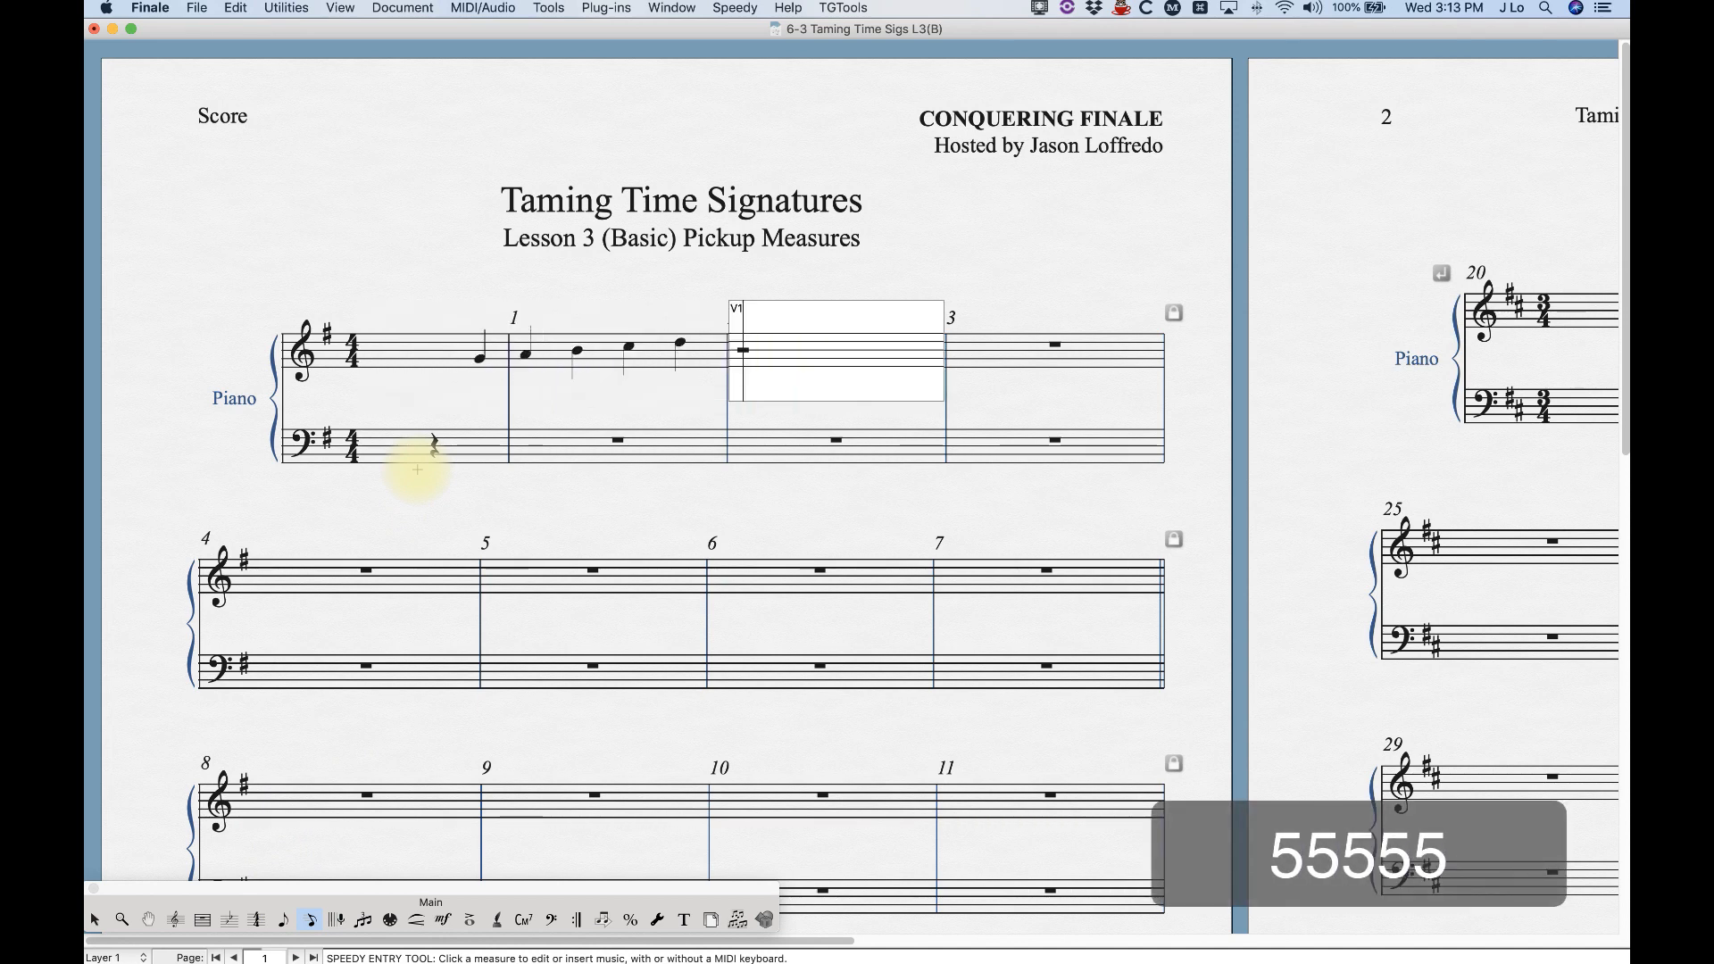
pyautogui.click(361, 249)
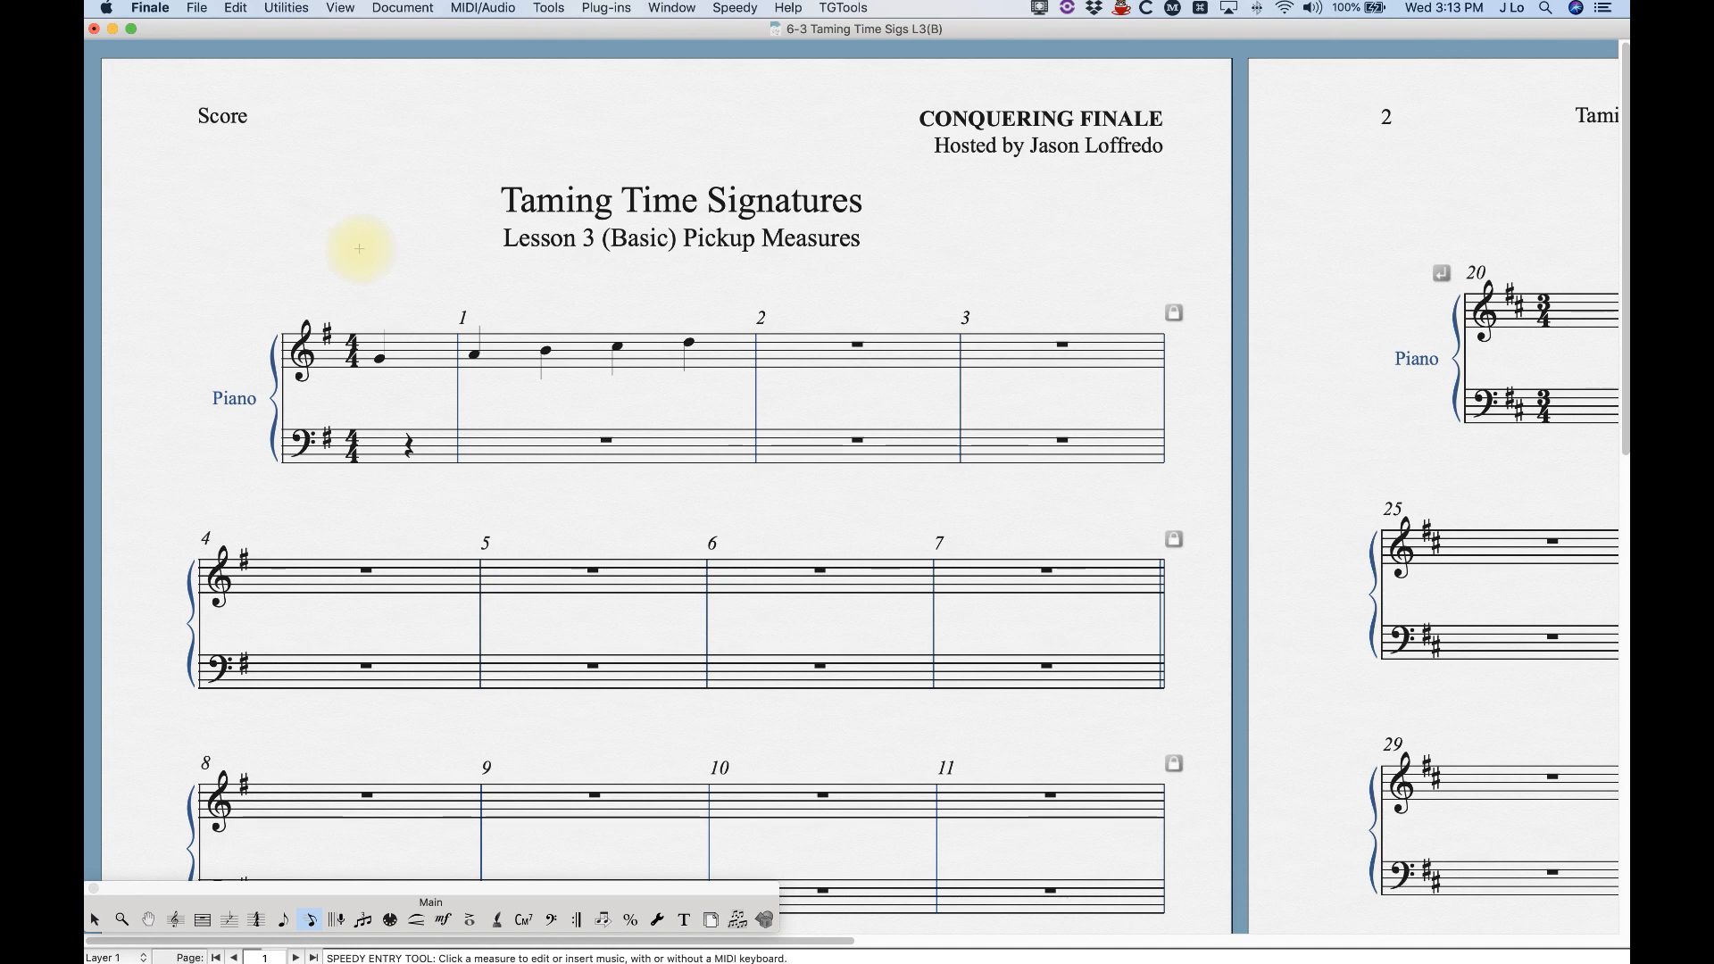
pyautogui.press('Escape')
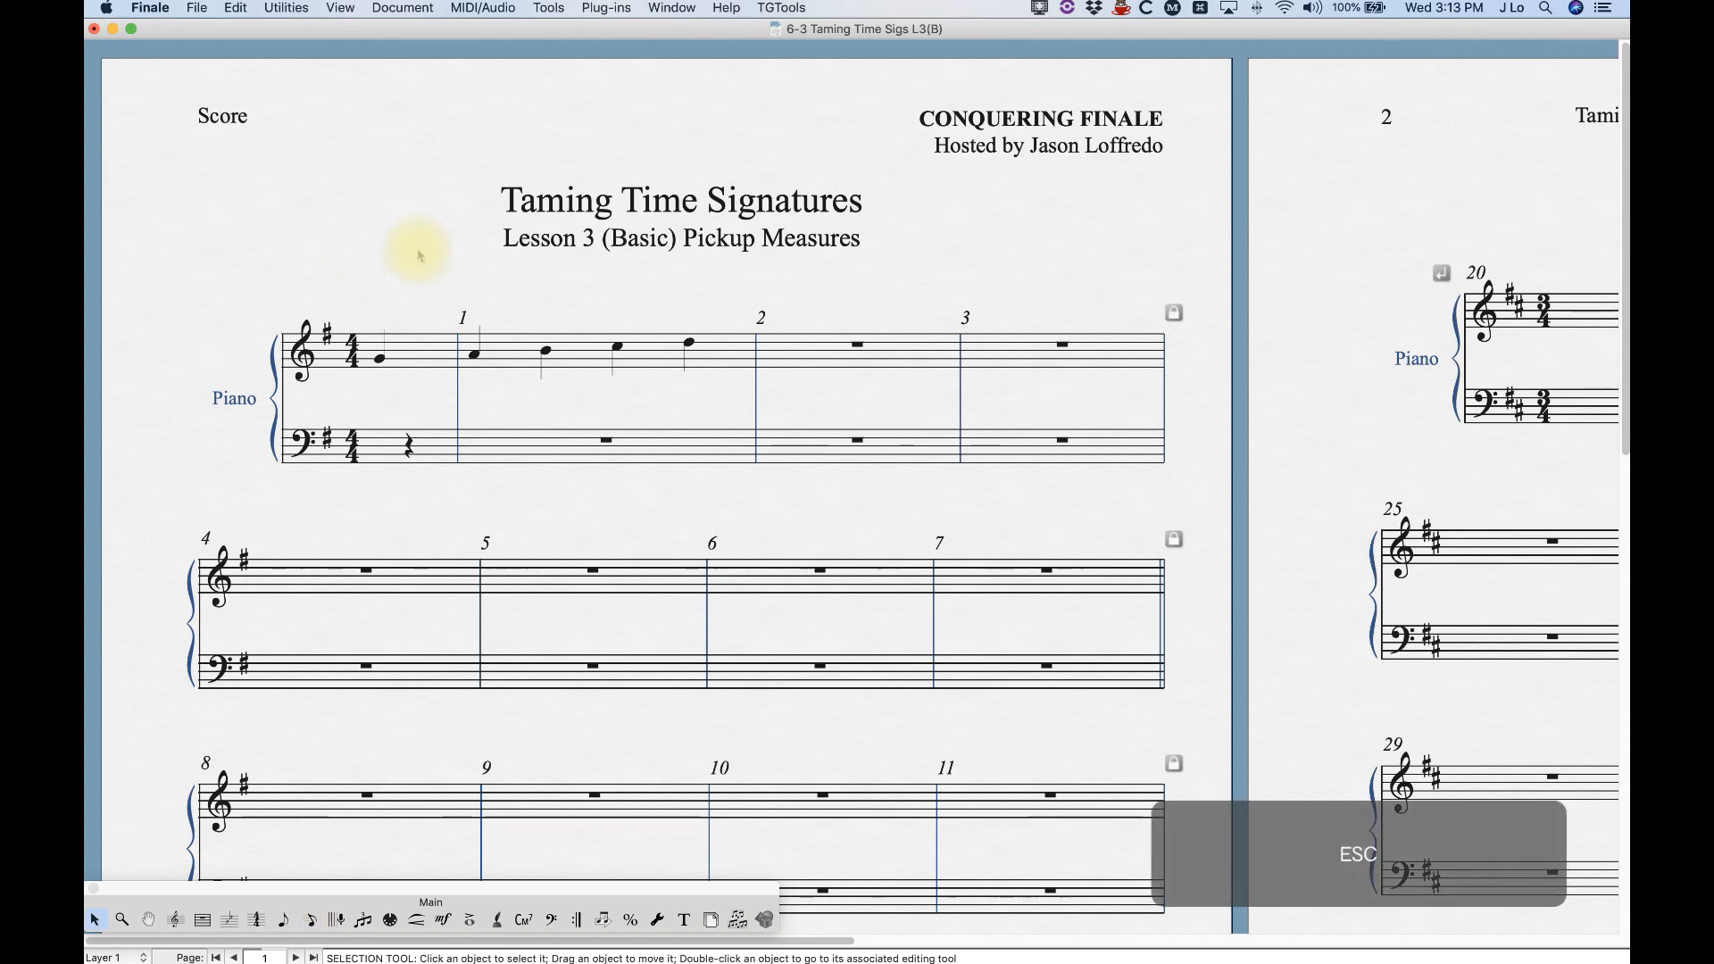
# Step: Clear the pickup setting so the score starts with a full measure
pyautogui.click(402, 7)
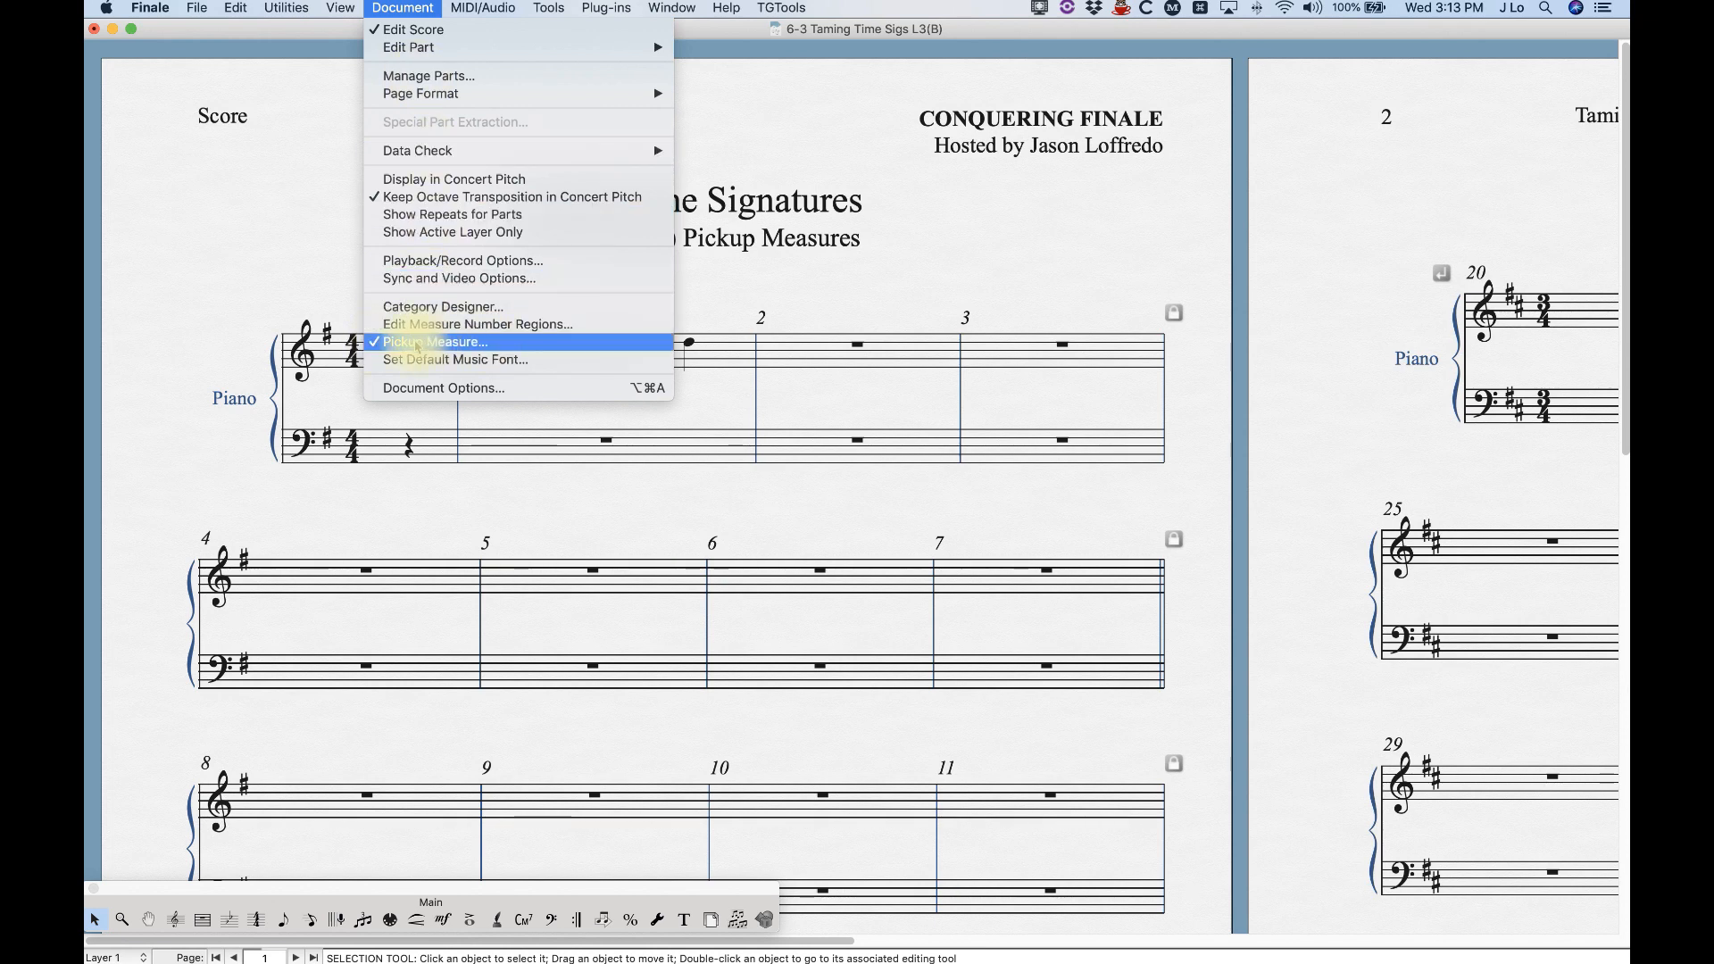
pyautogui.click(416, 344)
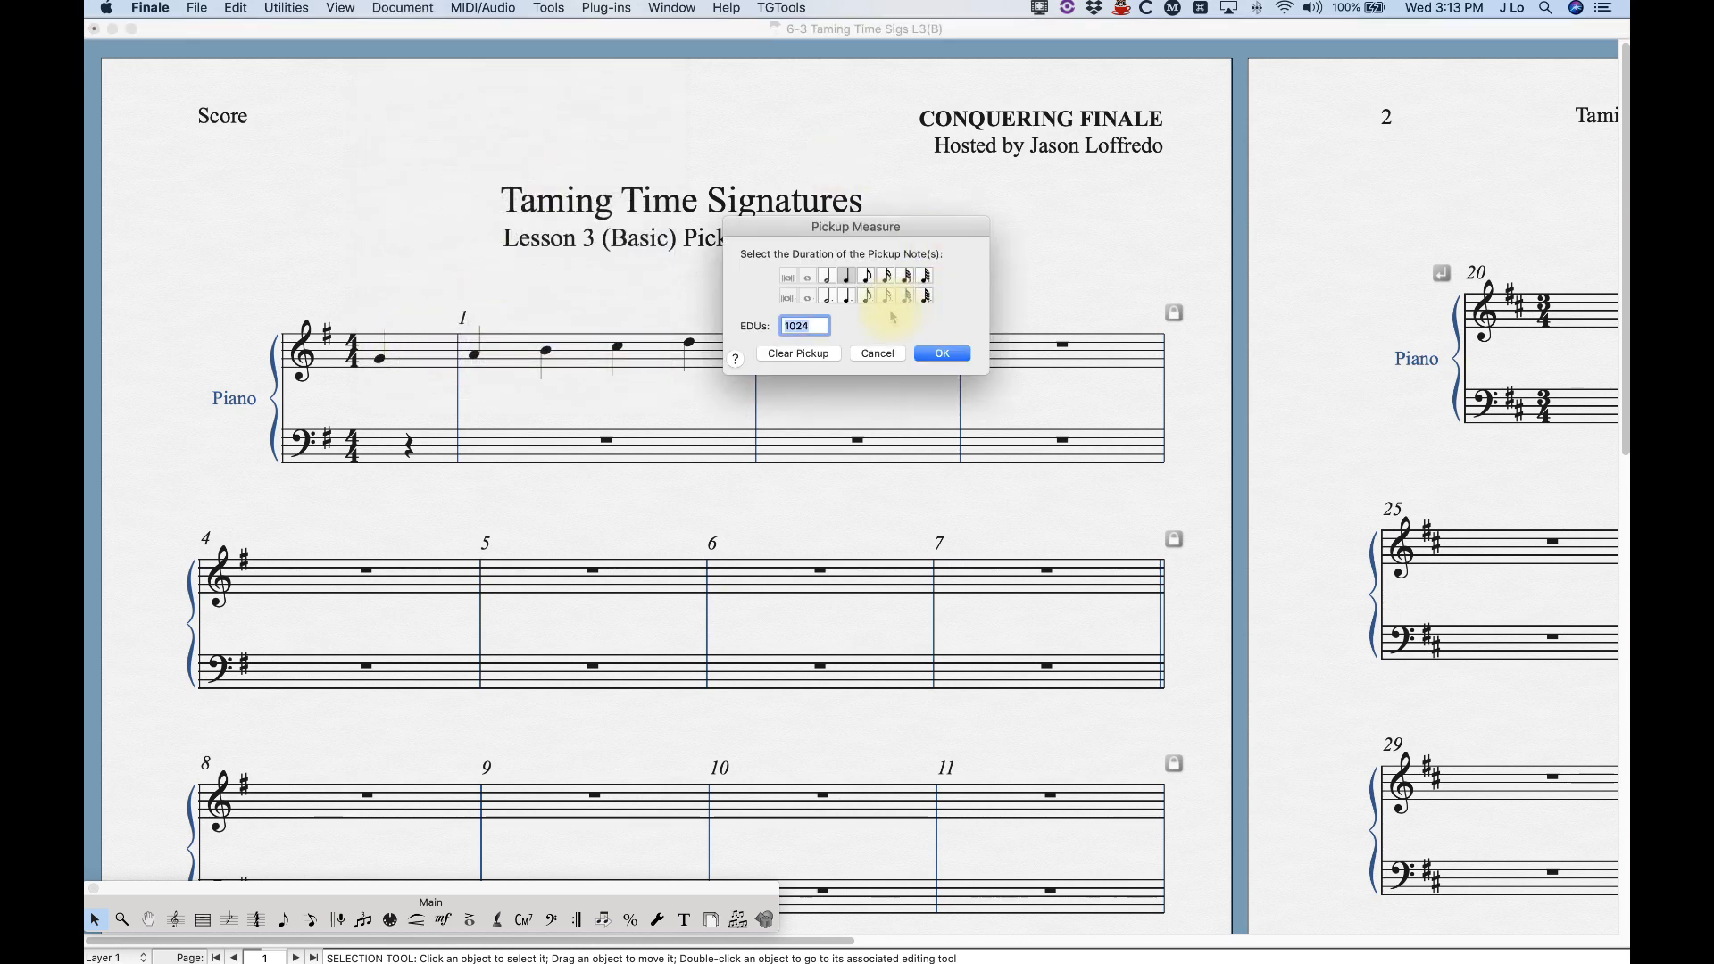
pyautogui.click(804, 355)
pyautogui.click(942, 354)
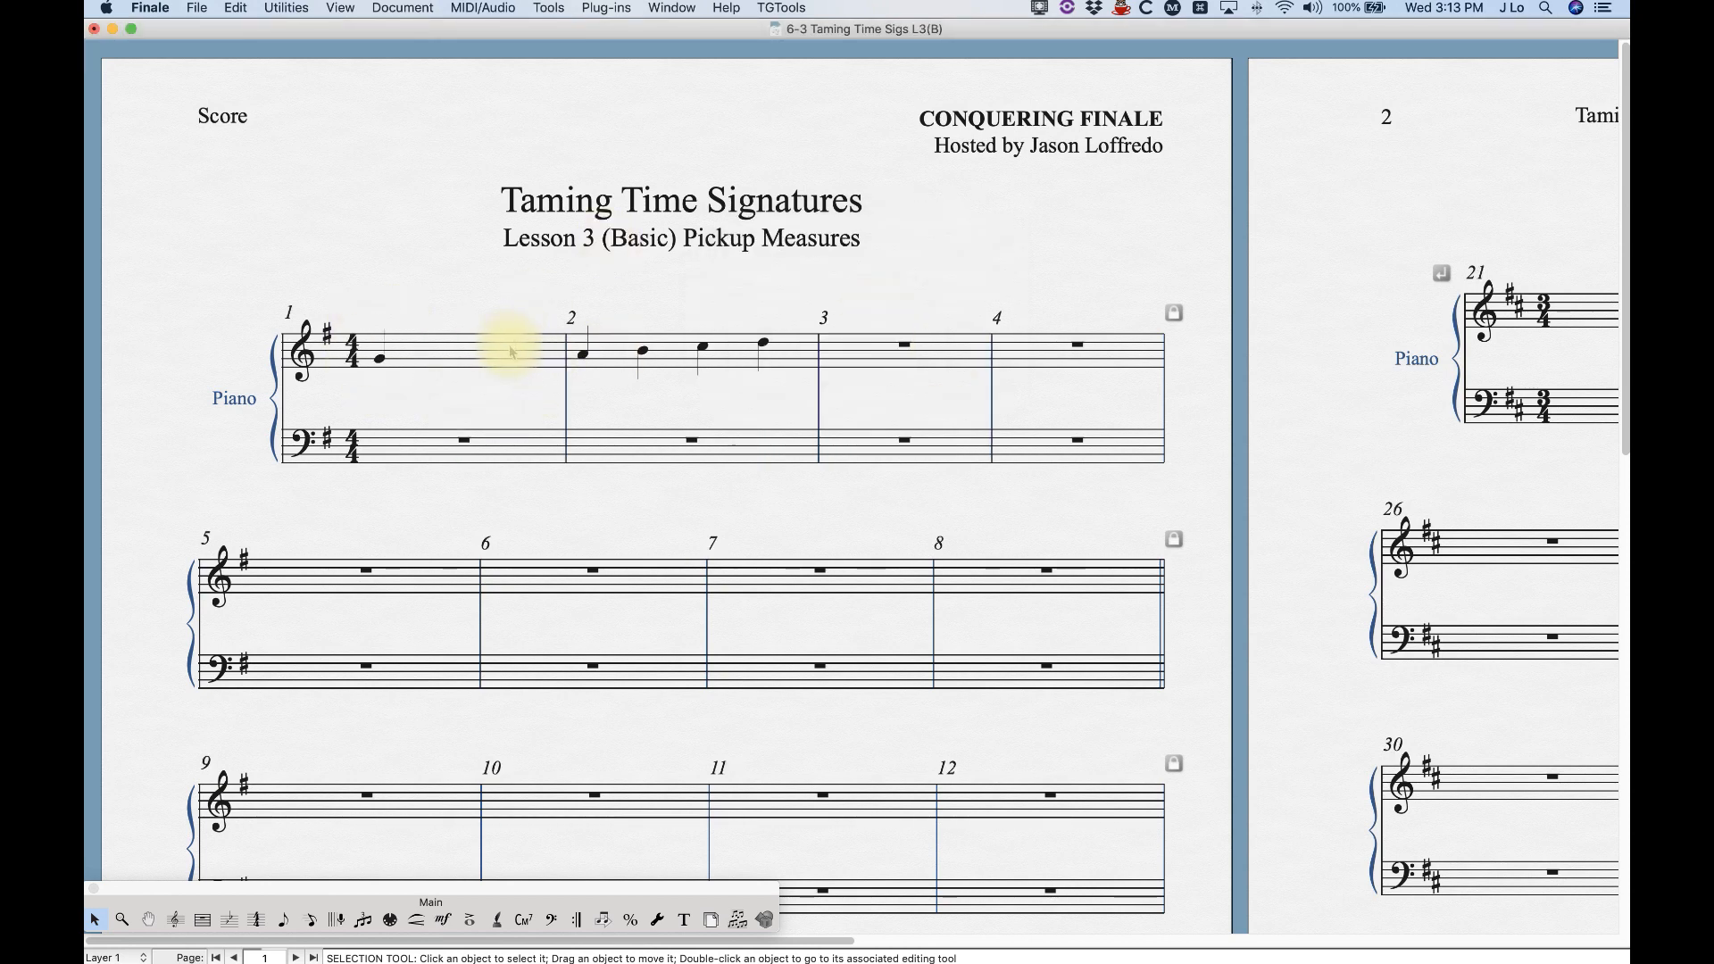
# Step: Reapply a quarter-note pickup to the opening measure
pyautogui.click(402, 7)
pyautogui.click(414, 343)
pyautogui.click(844, 278)
pyautogui.click(944, 356)
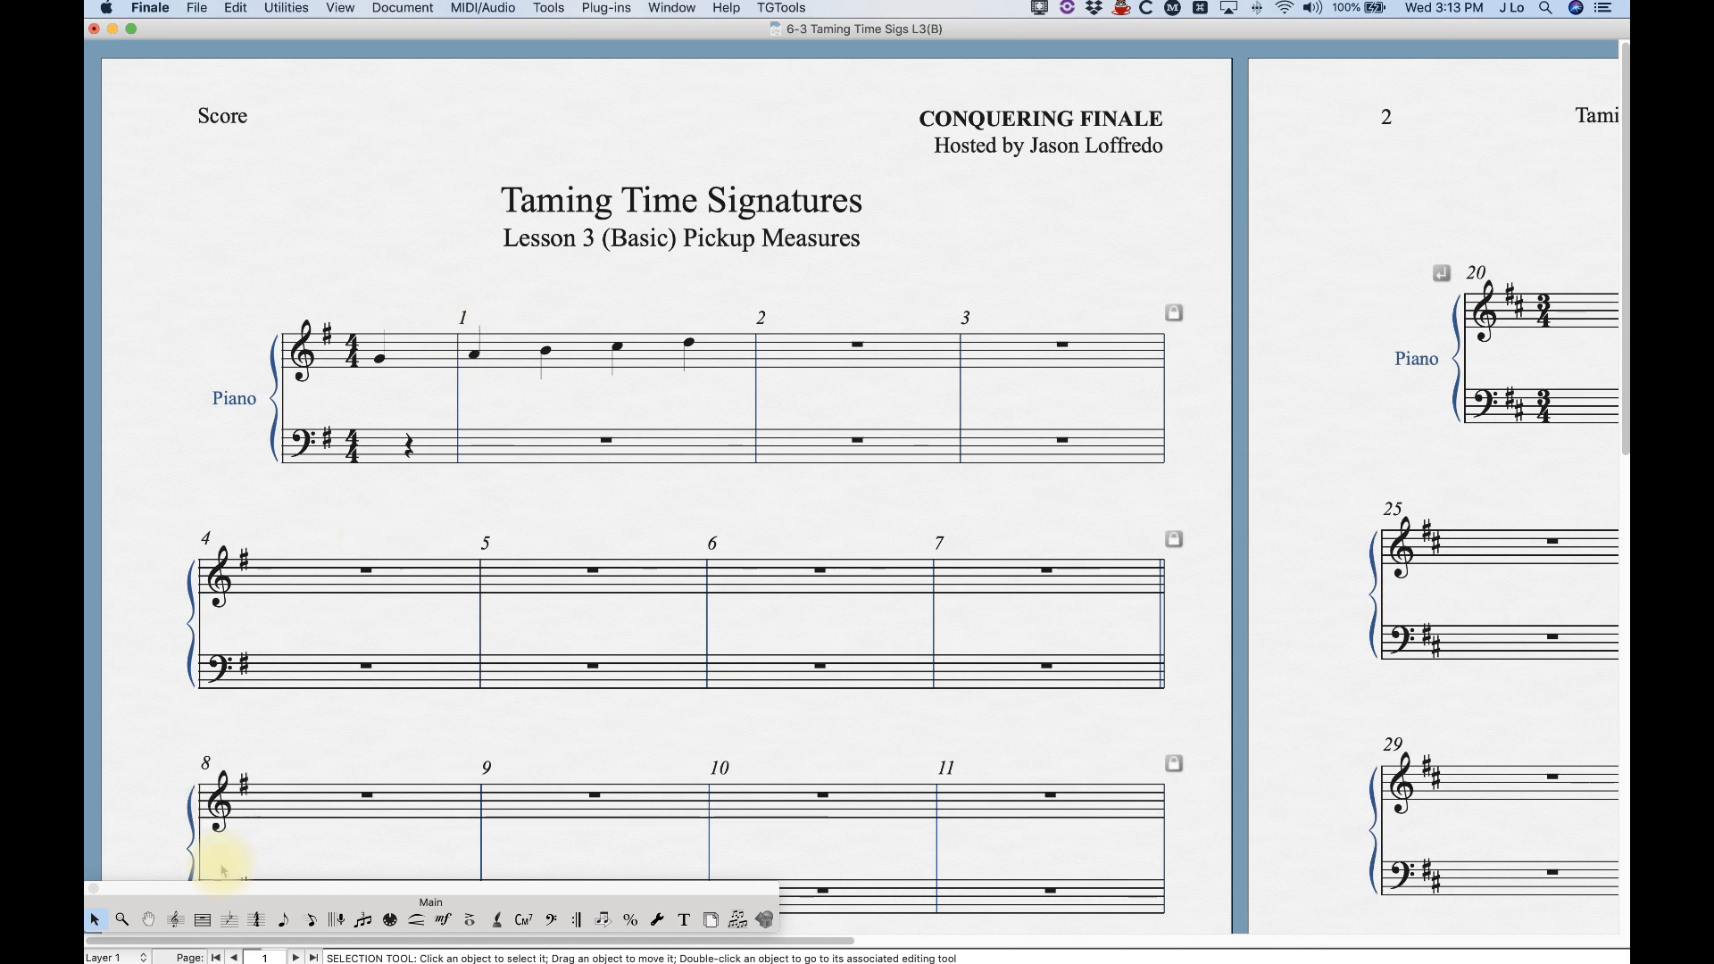
# Step: Edit measure number region 1 to include measures from 1, keeping the starting number at 1
pyautogui.click(203, 921)
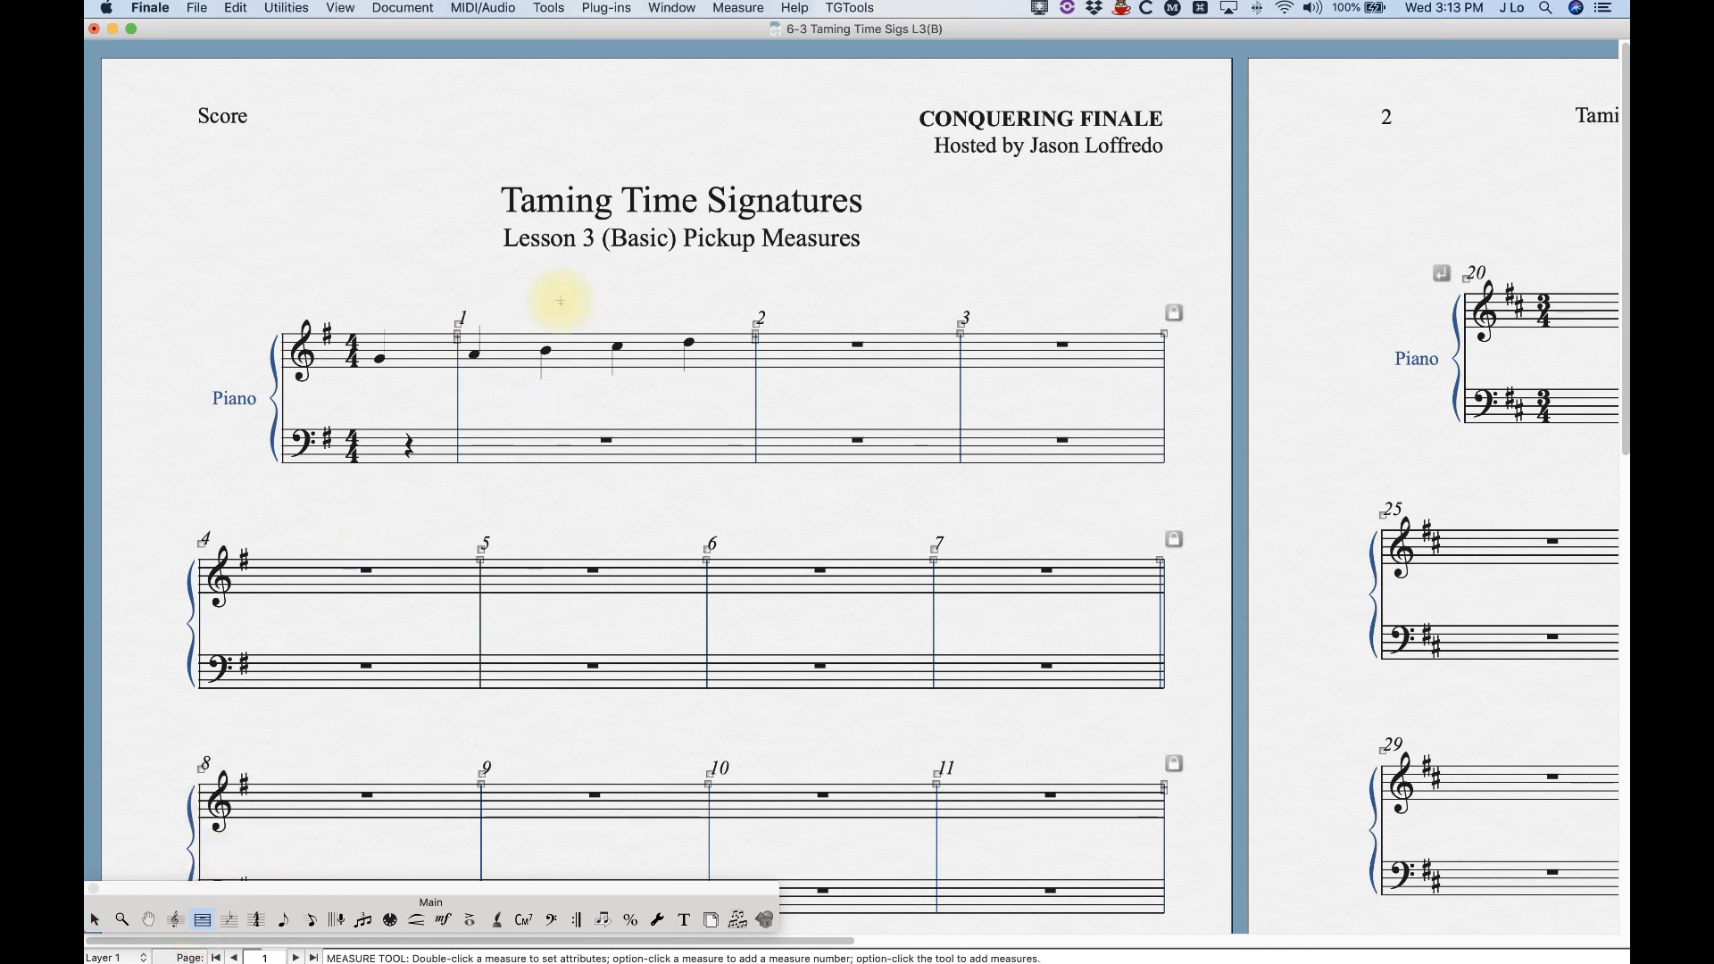
pyautogui.click(736, 7)
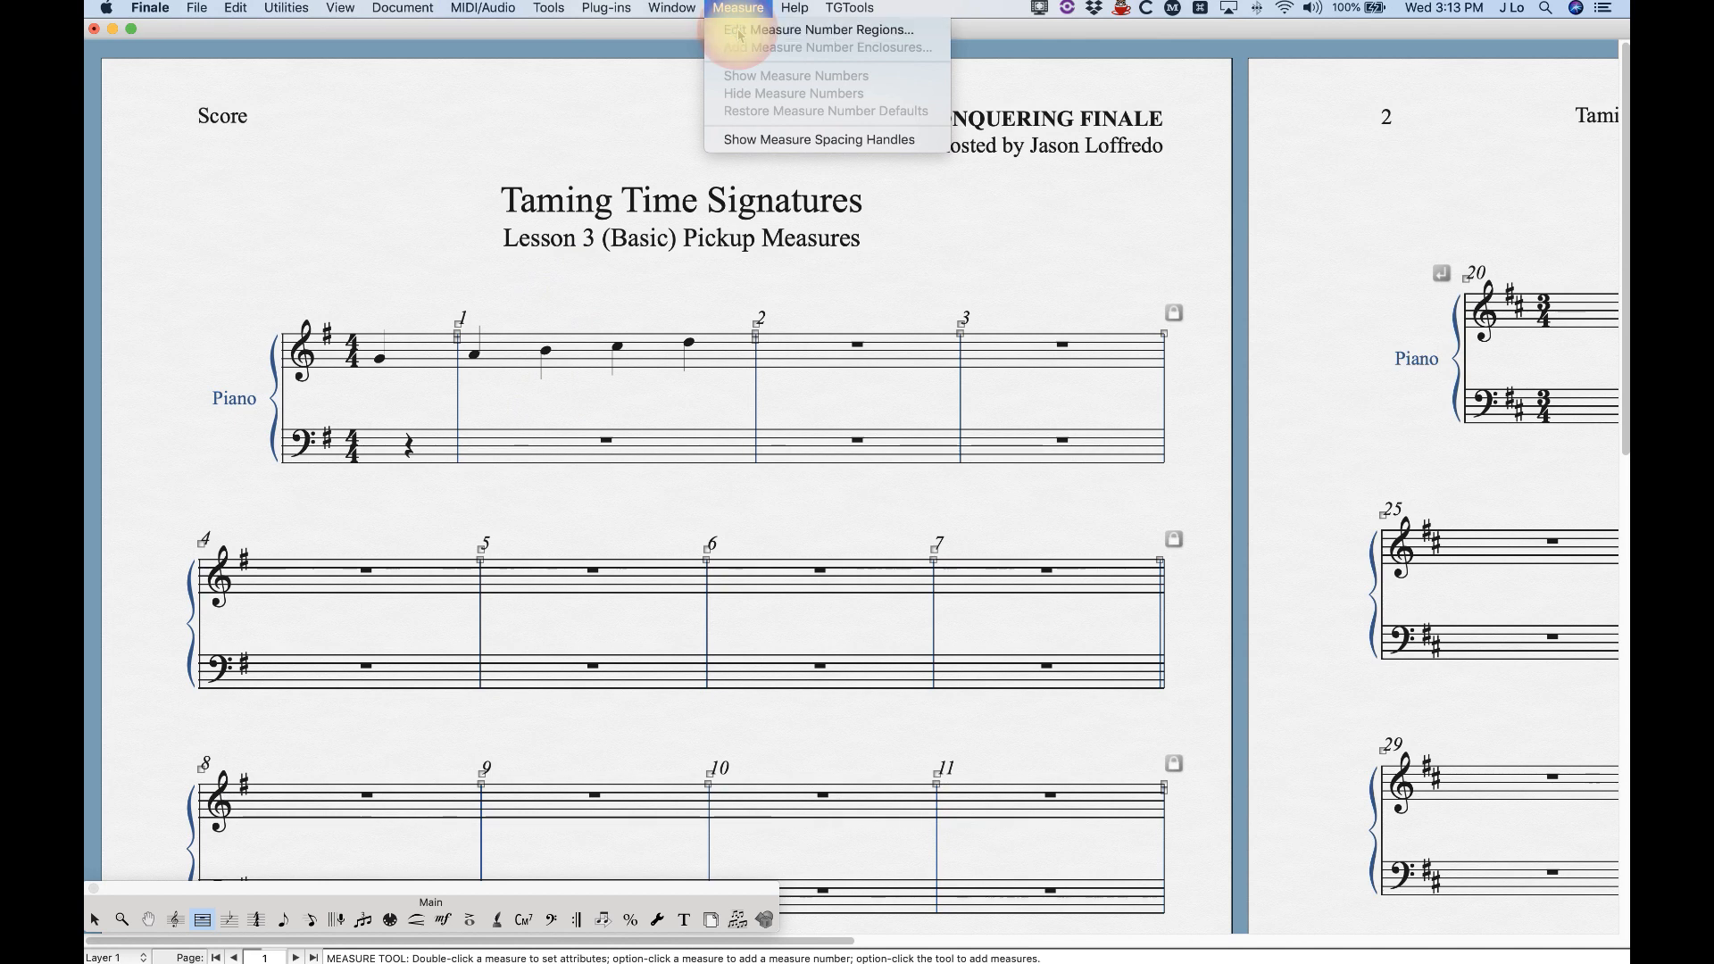
pyautogui.click(750, 30)
pyautogui.moveTo(712, 118); pyautogui.dragTo(833, 95)
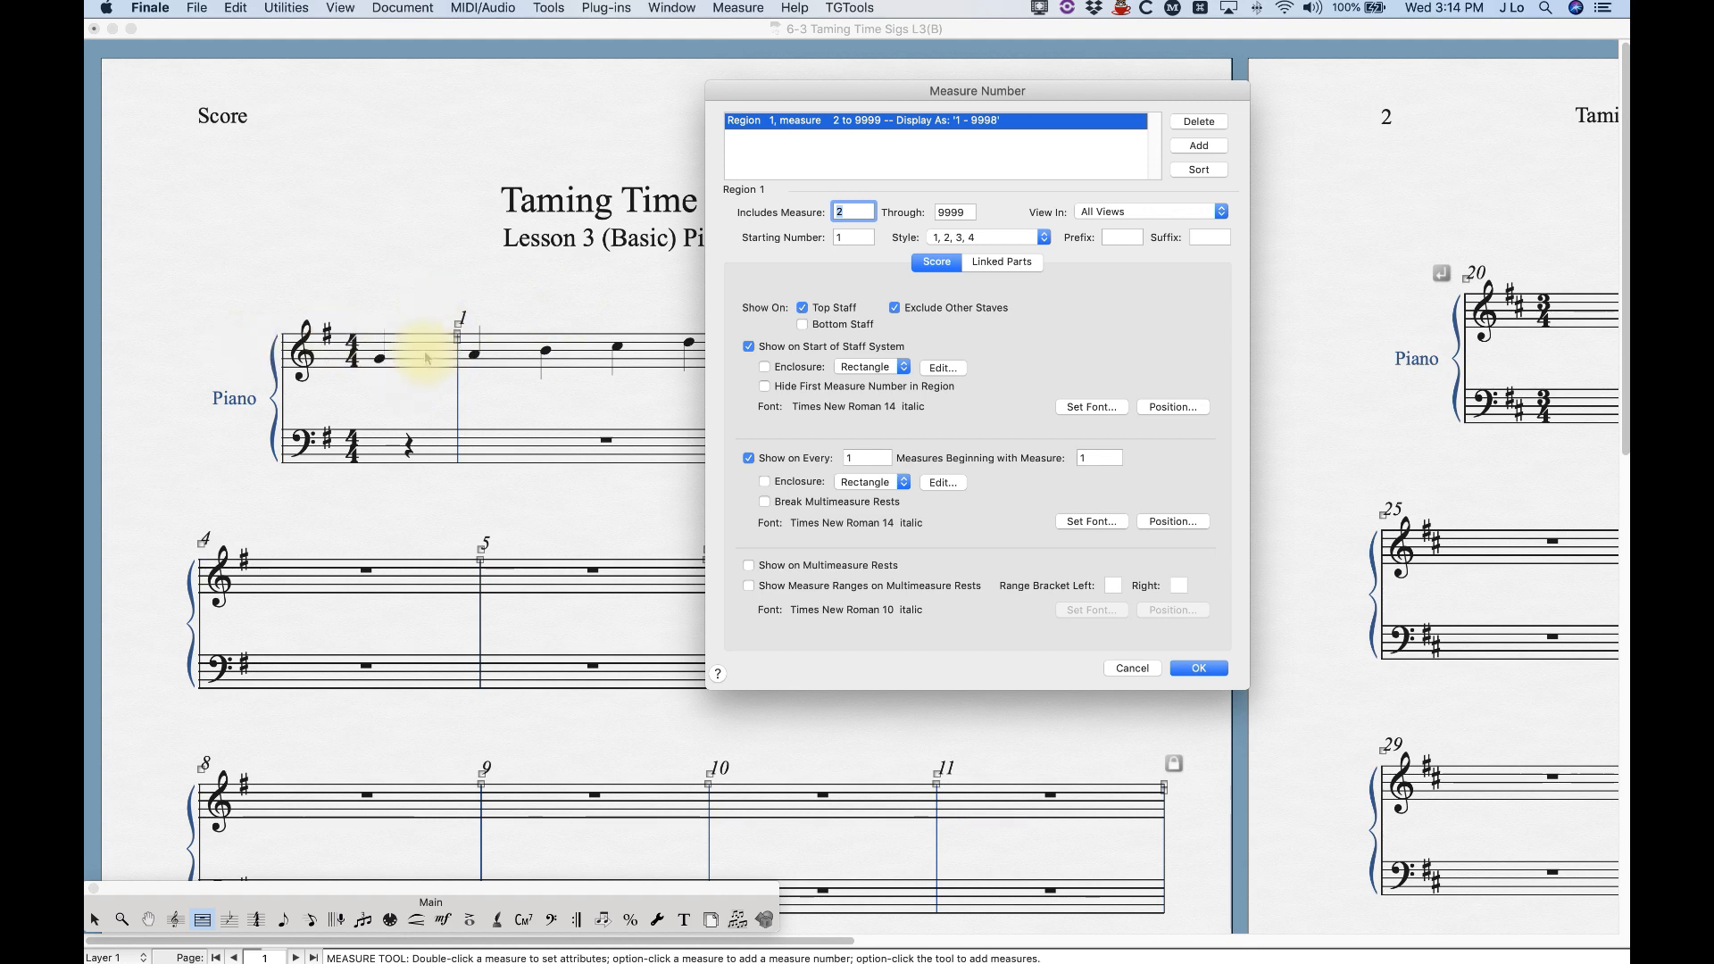
pyautogui.write('1')
pyautogui.click(846, 238)
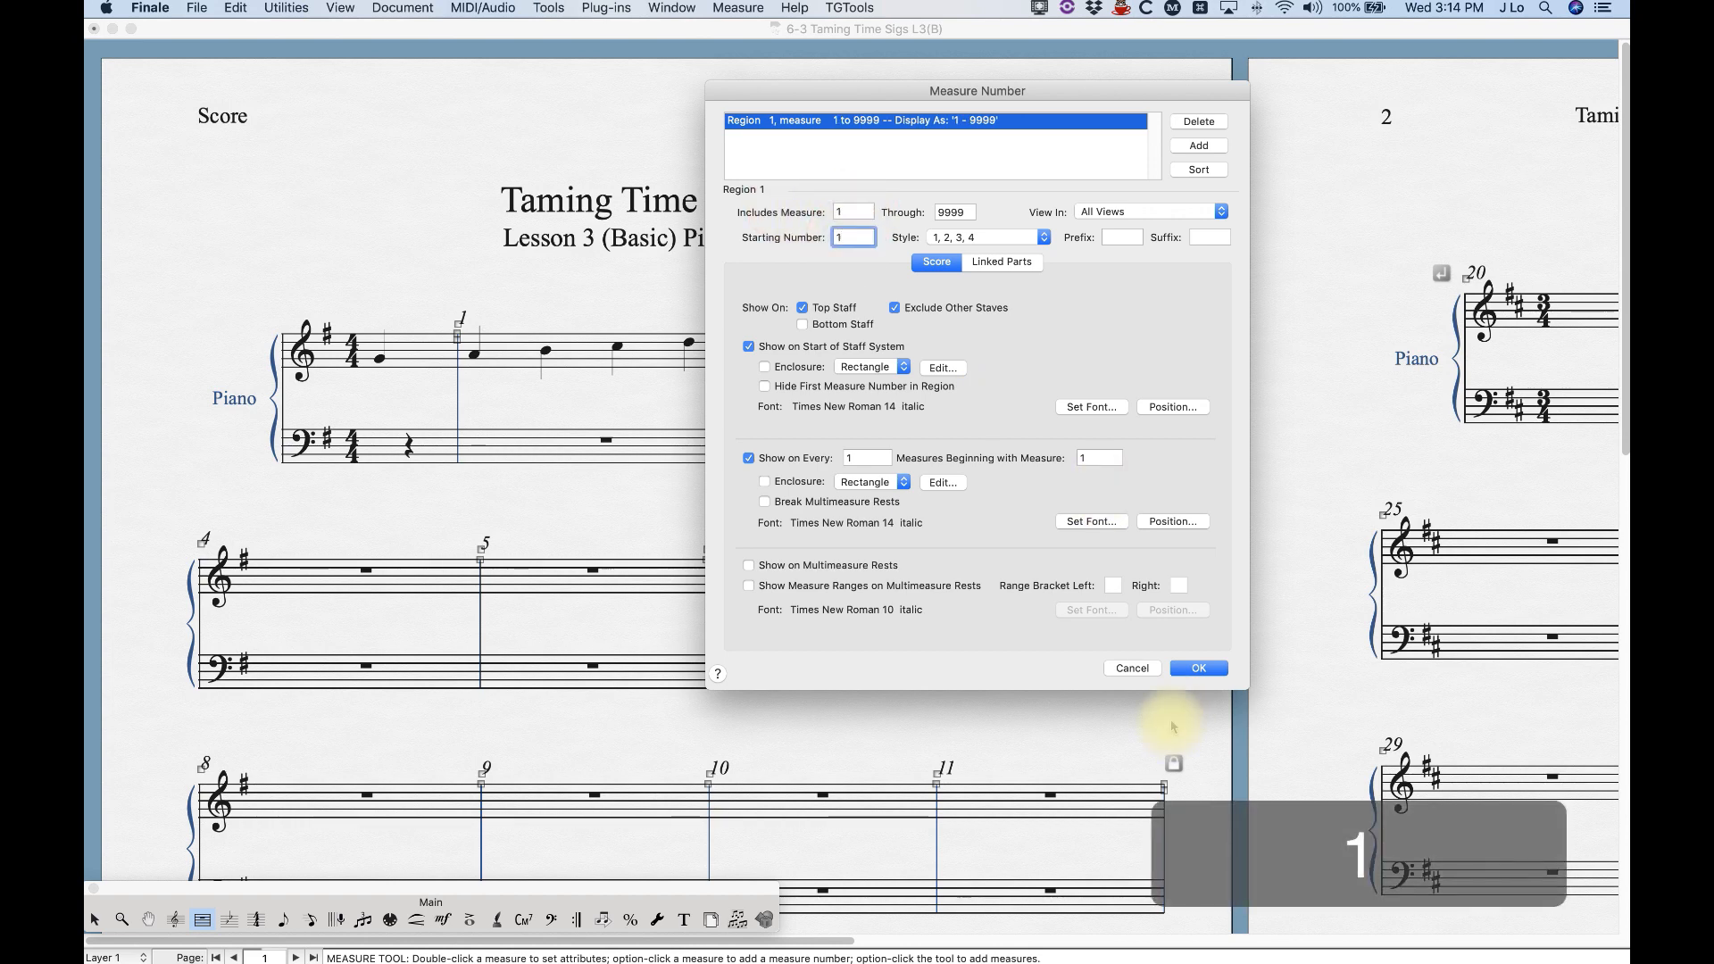
pyautogui.click(1199, 668)
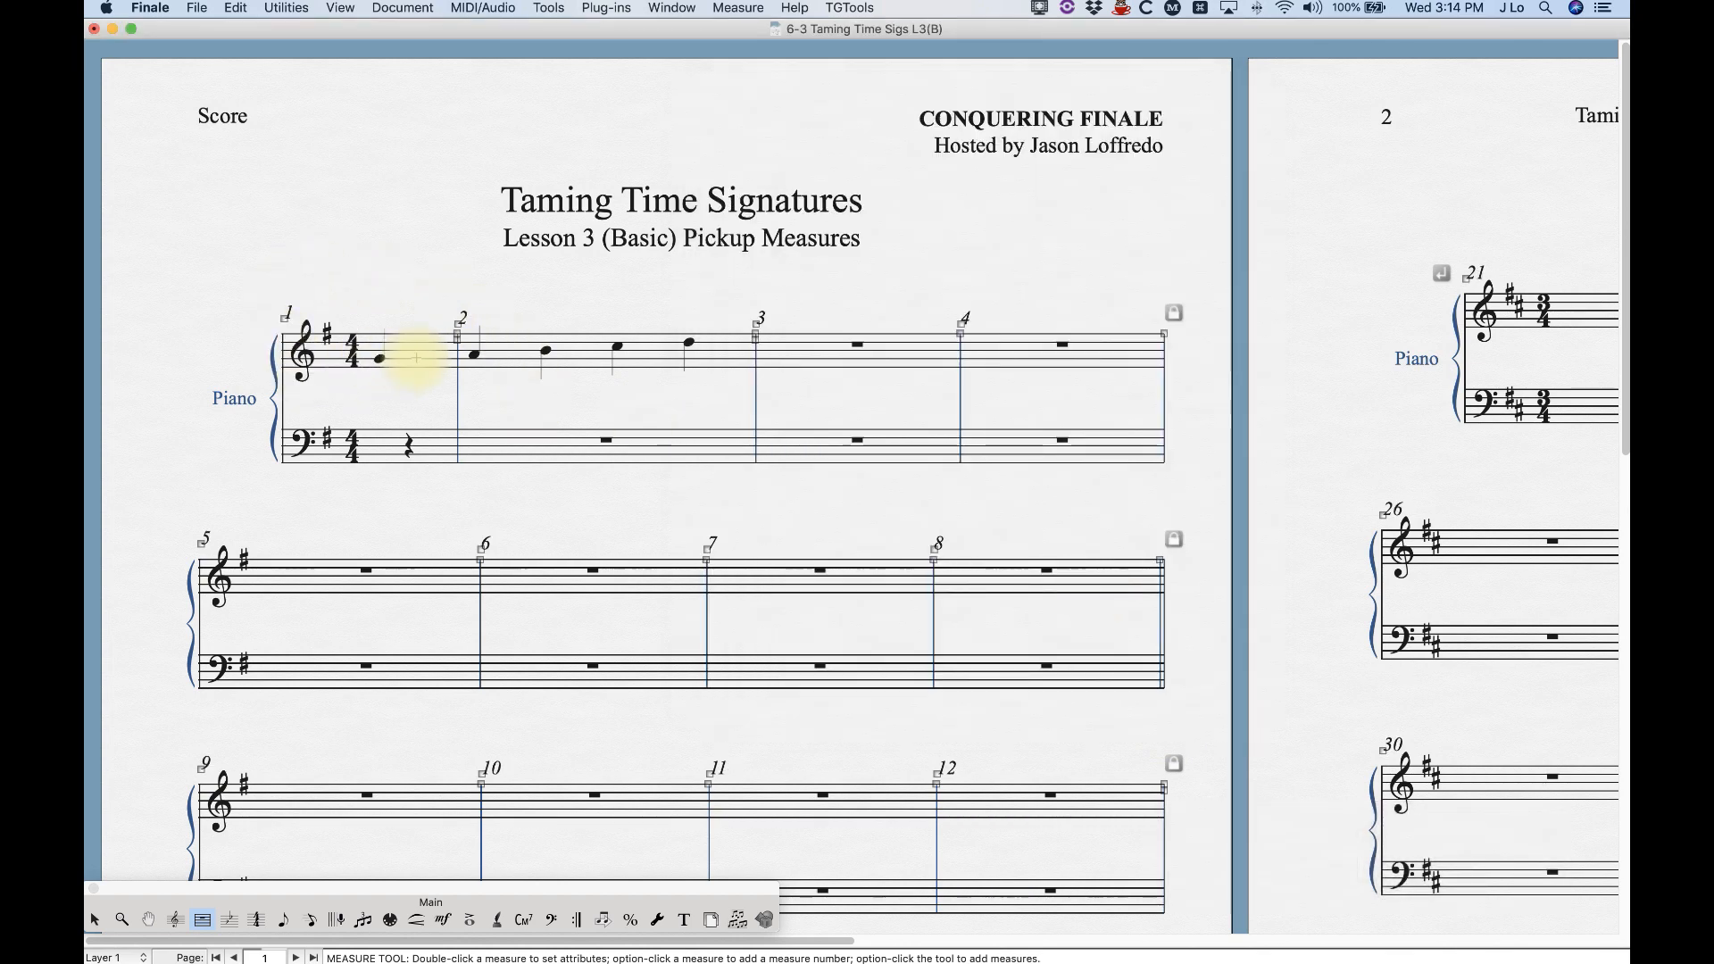
# Step: Undo the measure numbering, pickup and note entry edits back to the empty 4/4 score
pyautogui.press('super+z')
pyautogui.press('super+z')
pyautogui.press('super+z')
pyautogui.press('super+z')
pyautogui.press('super+z')
pyautogui.press('super+z')
pyautogui.press('super+z')
pyautogui.press('super+z')
pyautogui.press('super+z')
pyautogui.press('super+z')
pyautogui.press('super+z')
pyautogui.press('Escape')
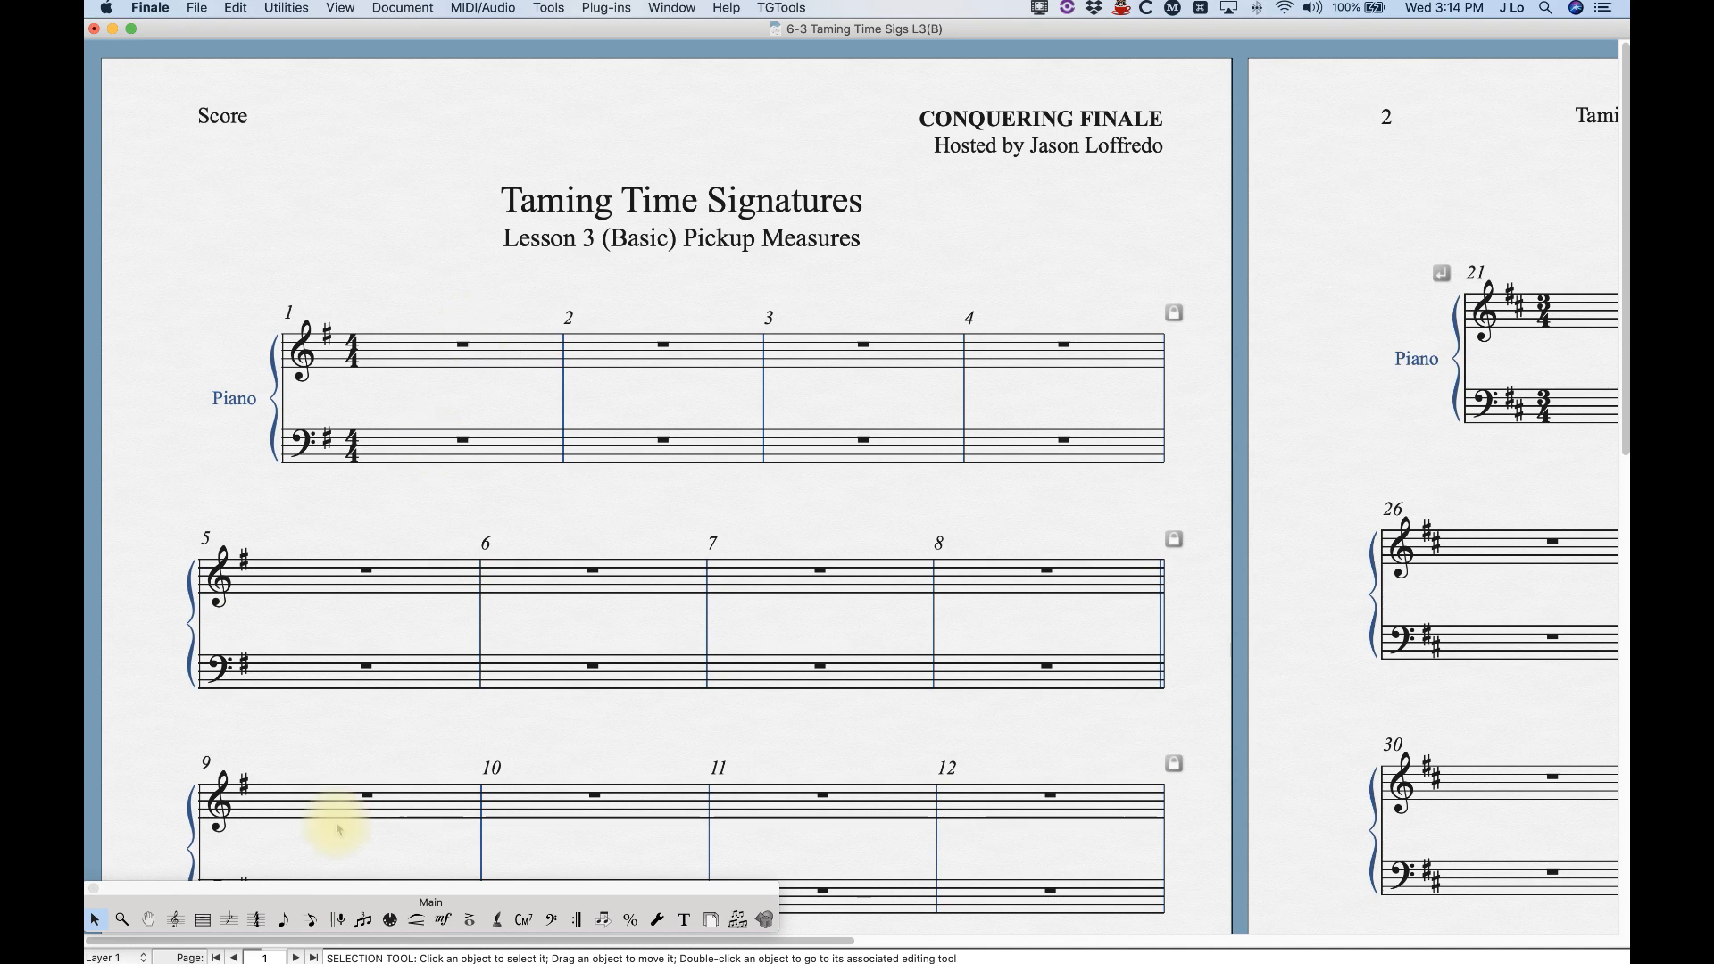
# Step: Change the time signature to 12/8 with four dotted quarter beats, from measure 1 to the next time change
pyautogui.click(256, 920)
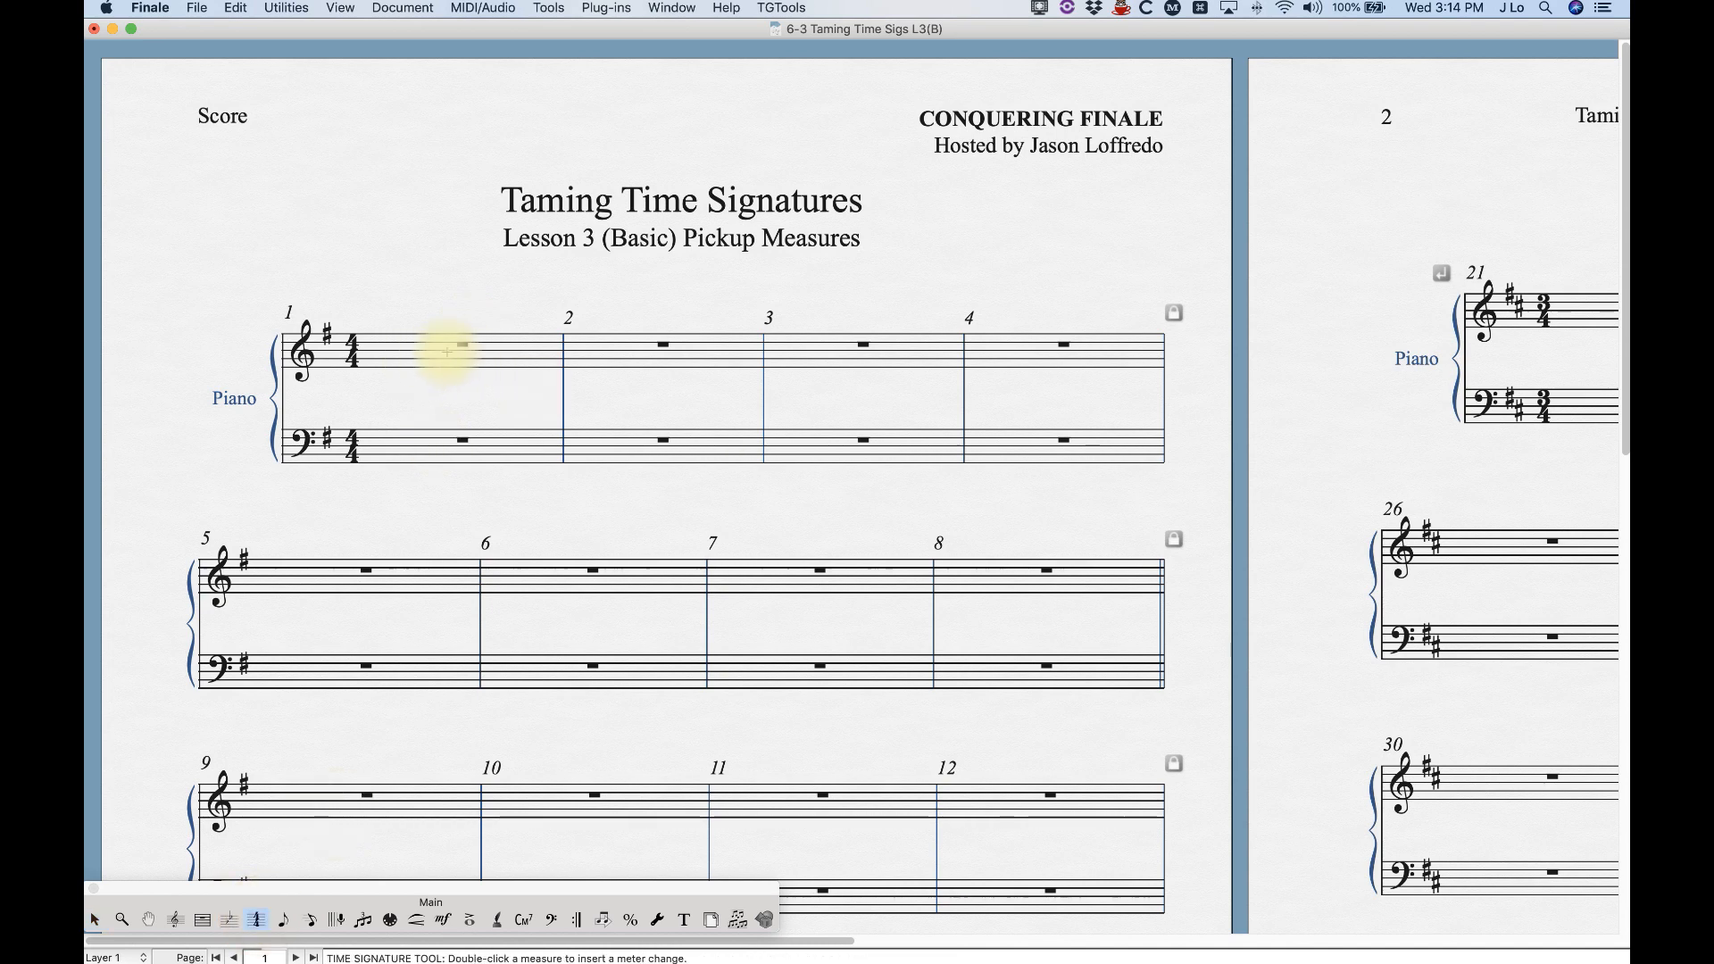
pyautogui.doubleClick(456, 353)
pyautogui.click(1000, 272)
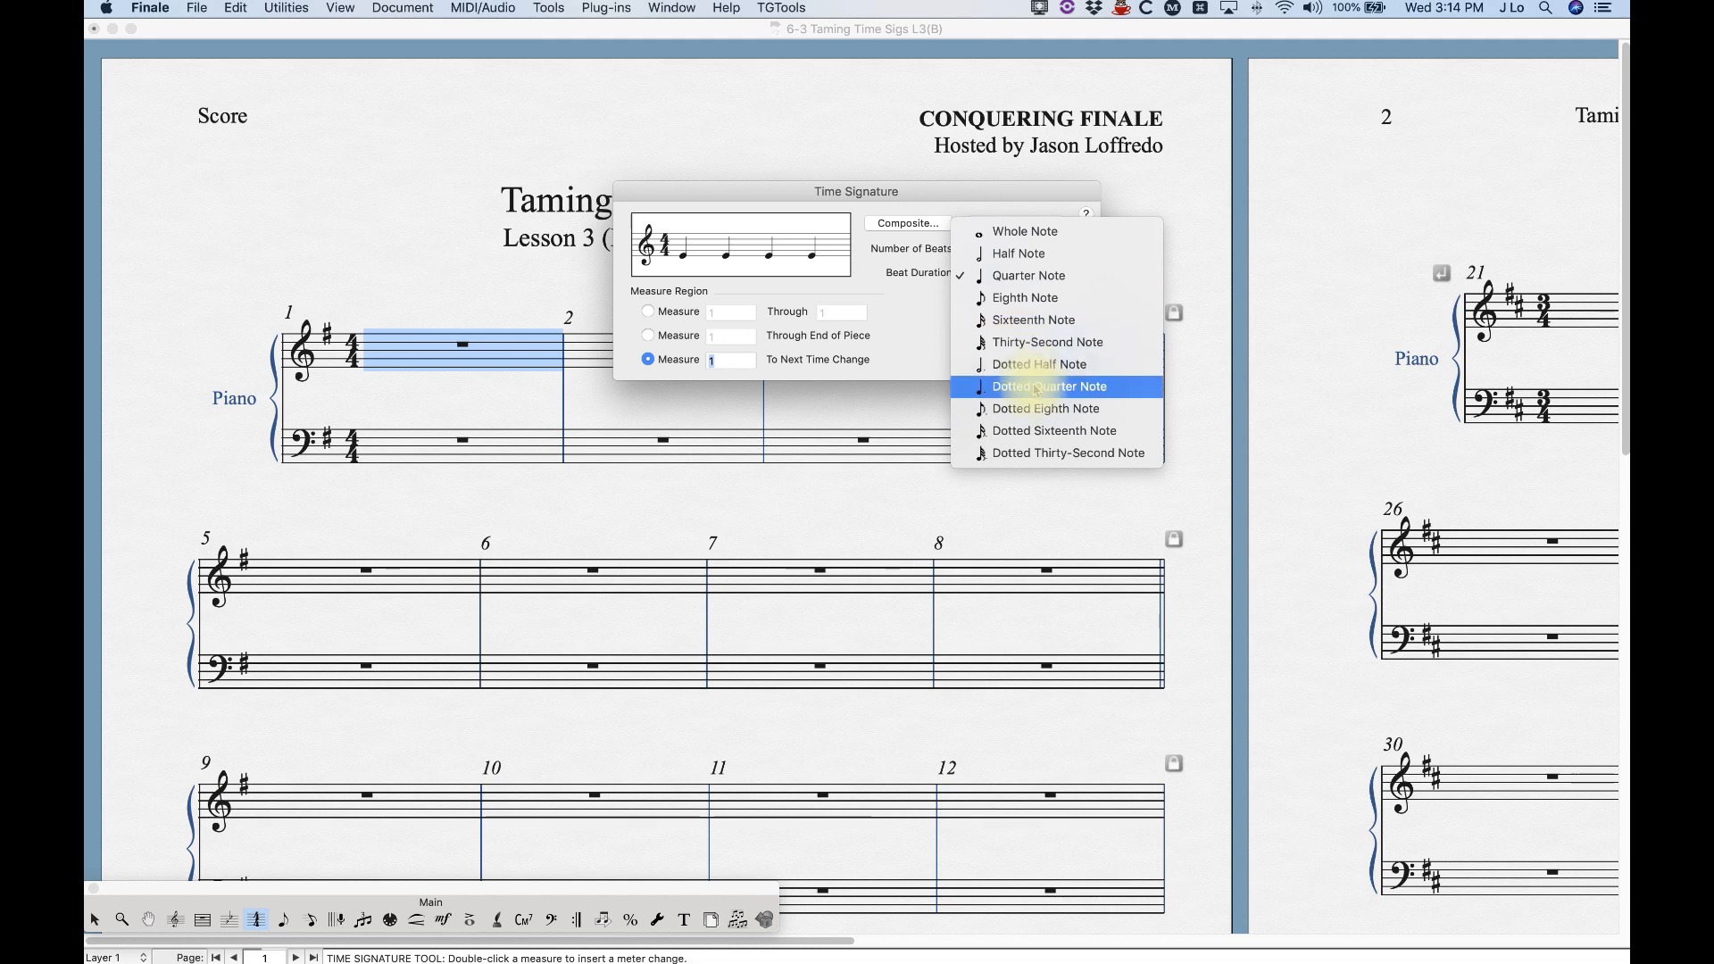
pyautogui.click(1035, 384)
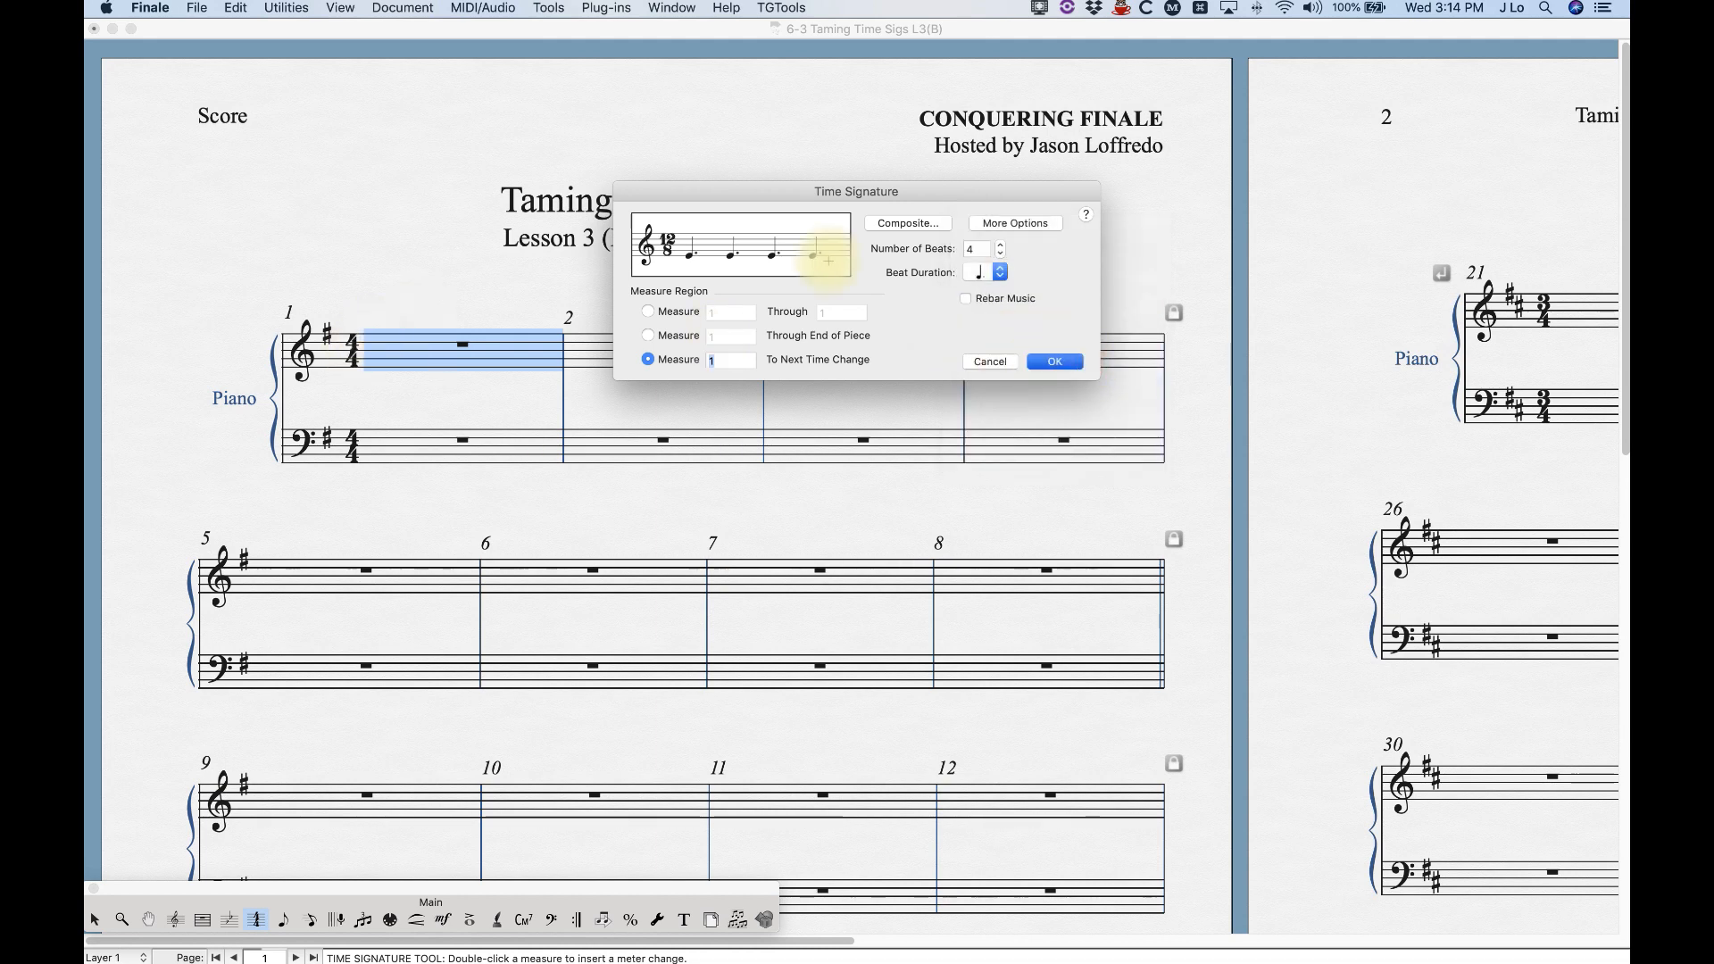
pyautogui.click(1076, 367)
# Step: Open the pickup measure settings and compare the EDU values of the quarter and dotted quarter durations
pyautogui.click(403, 8)
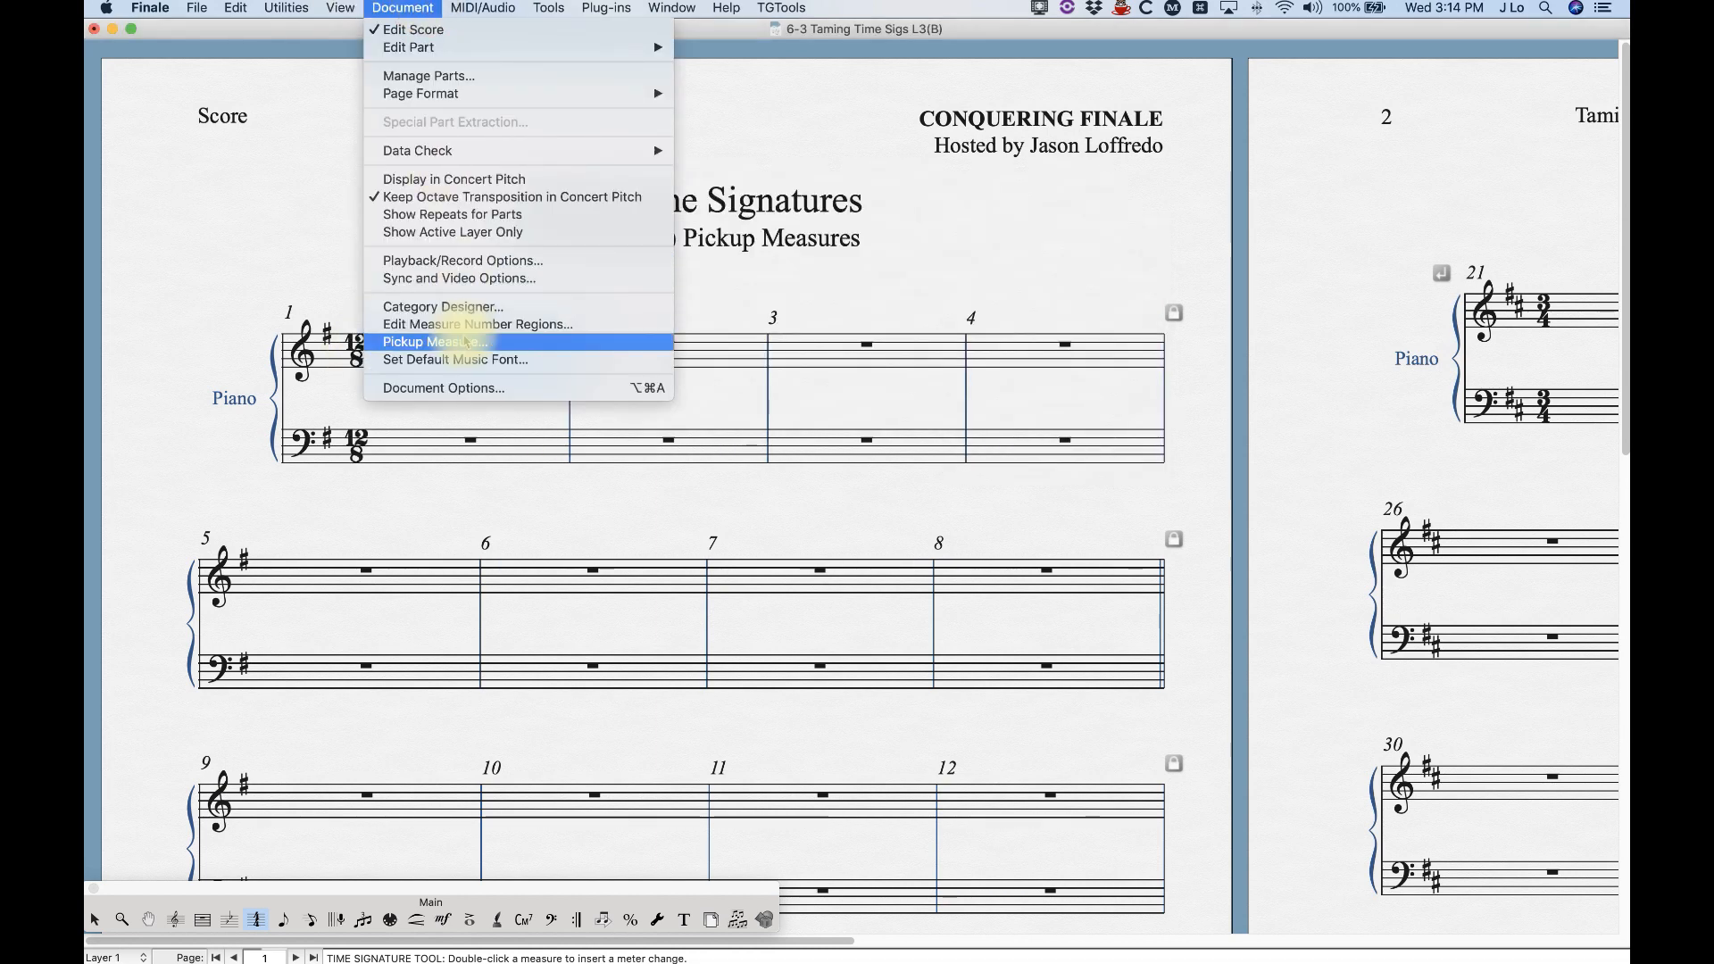
pyautogui.click(436, 342)
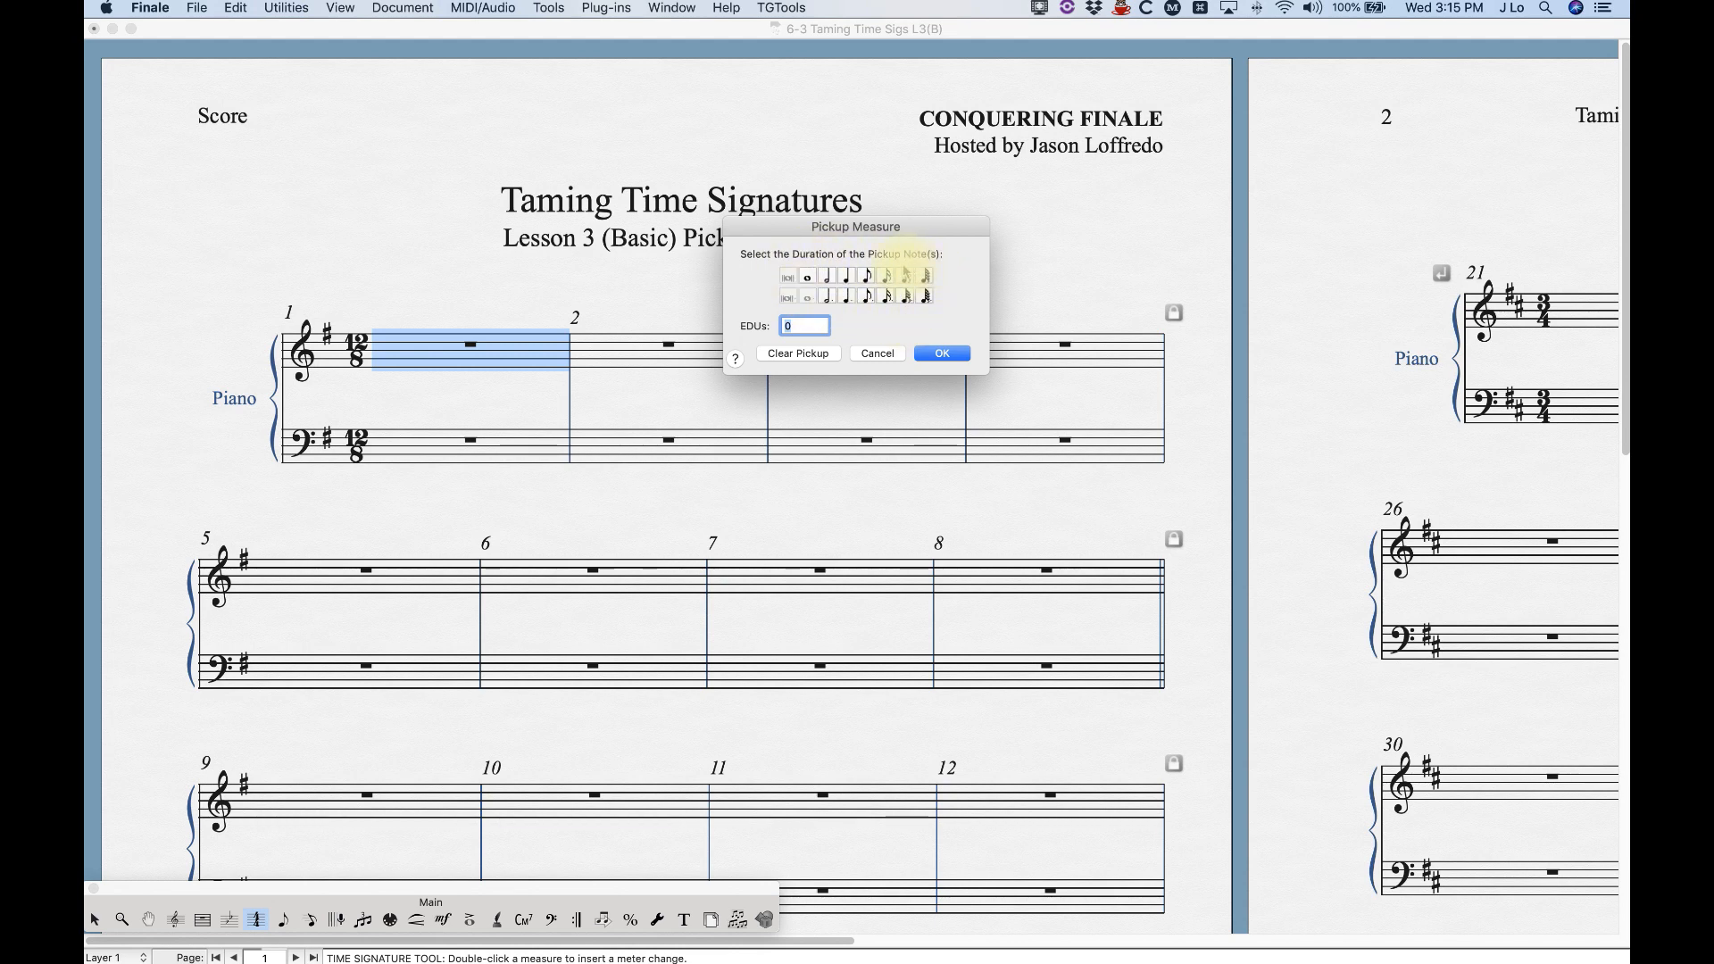
pyautogui.click(848, 299)
pyautogui.click(846, 278)
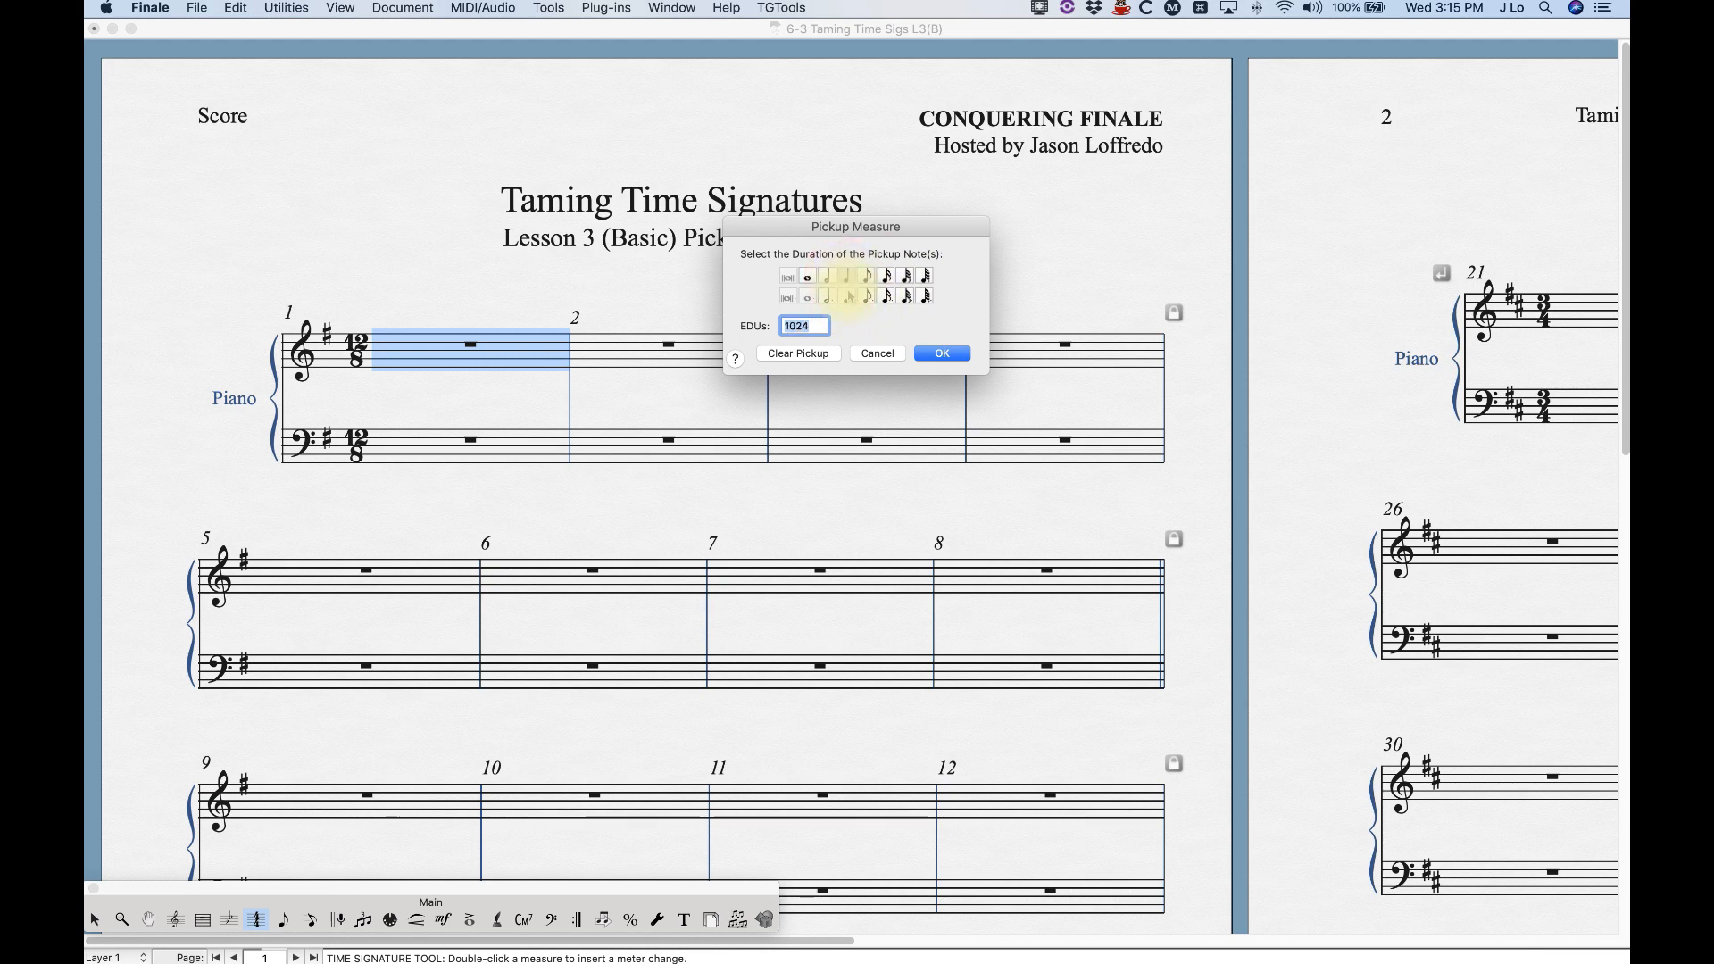
pyautogui.click(849, 298)
pyautogui.click(846, 279)
pyautogui.click(849, 298)
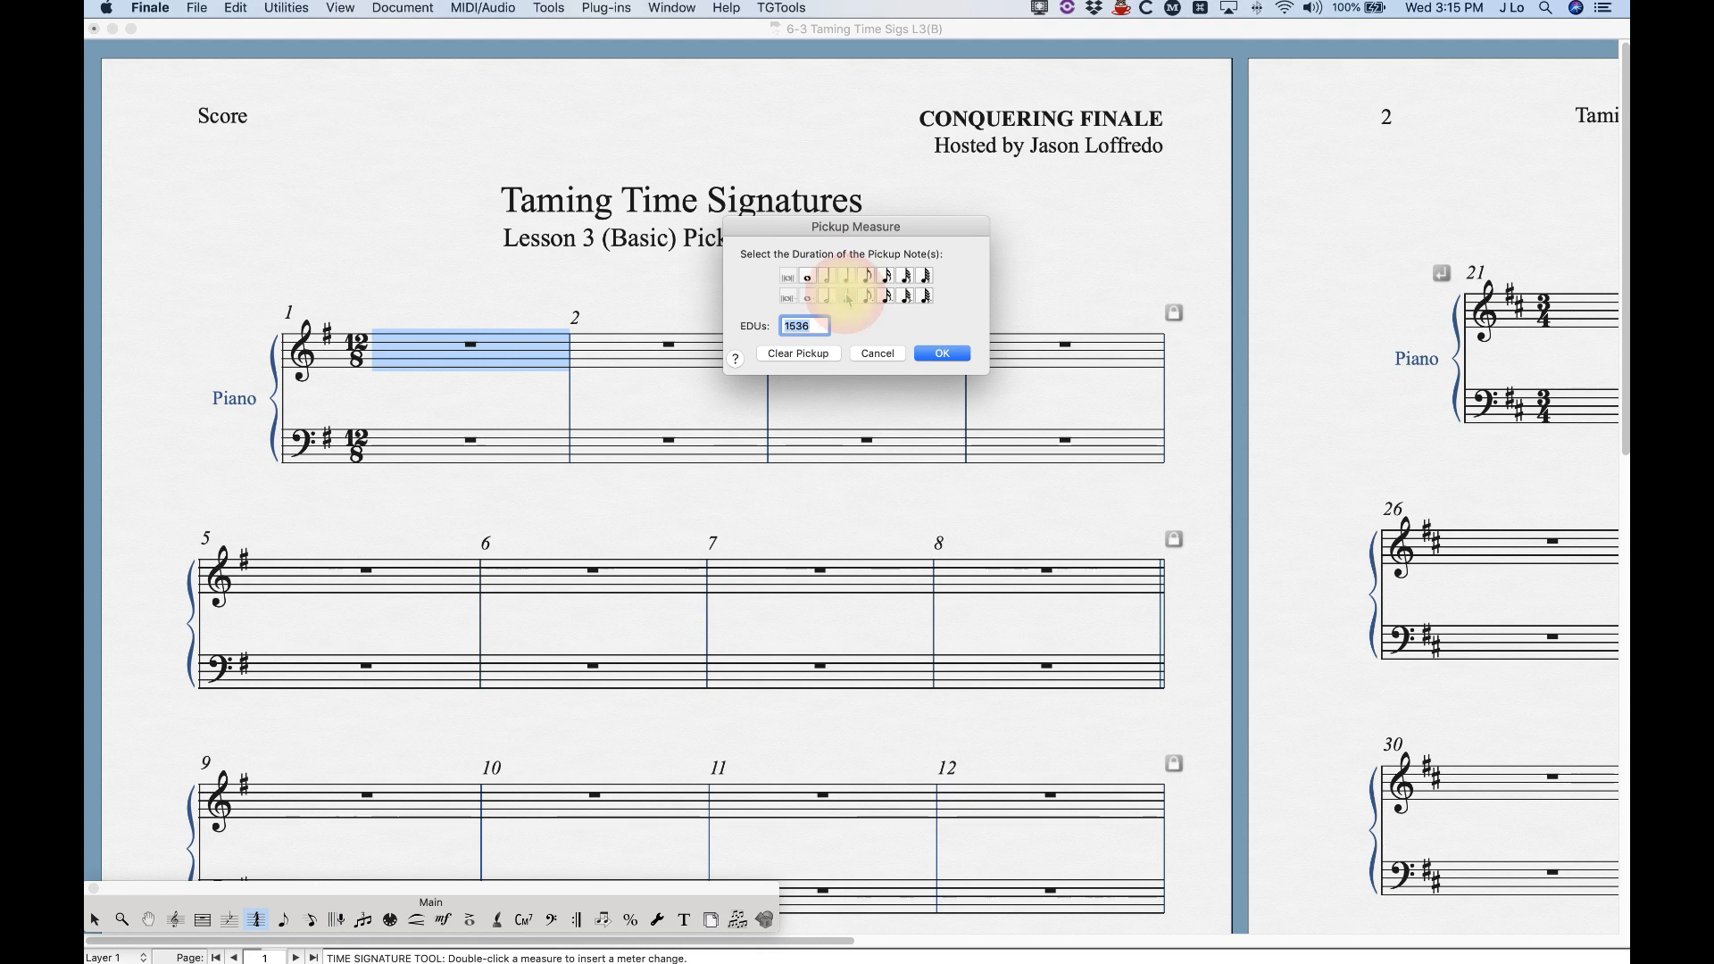
pyautogui.click(848, 298)
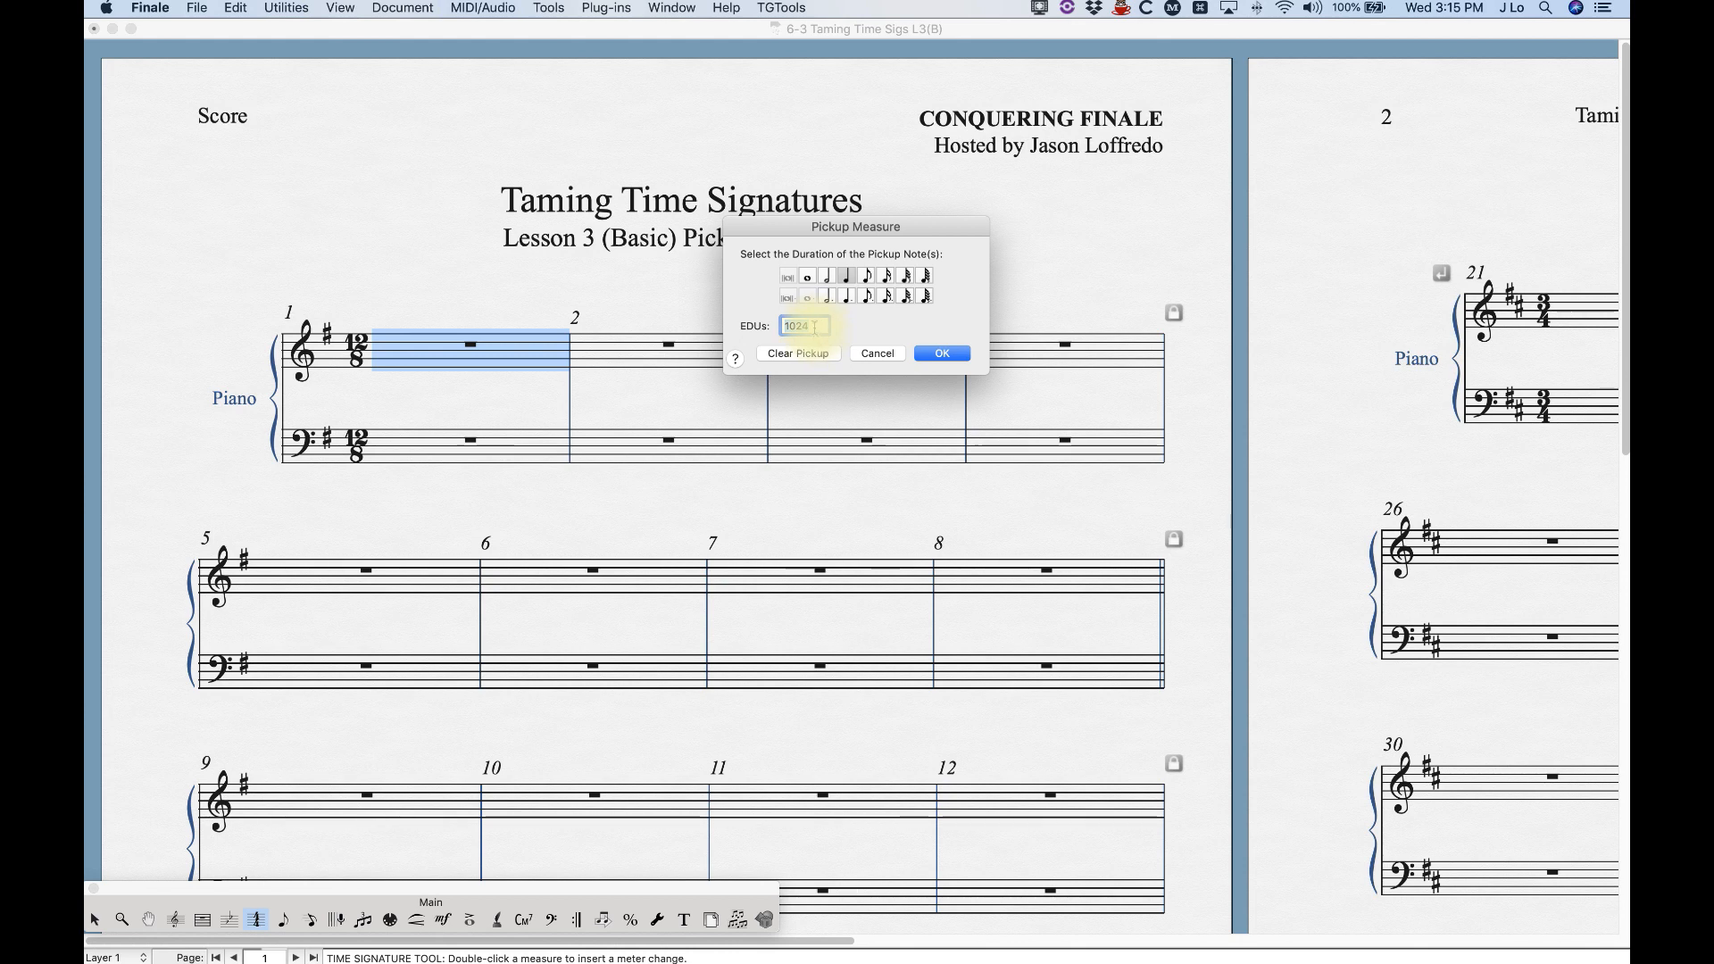
# Step: Check the EDU values of whole through sixteenth note durations and set the pickup measure to 2560 EDUs
pyautogui.click(866, 277)
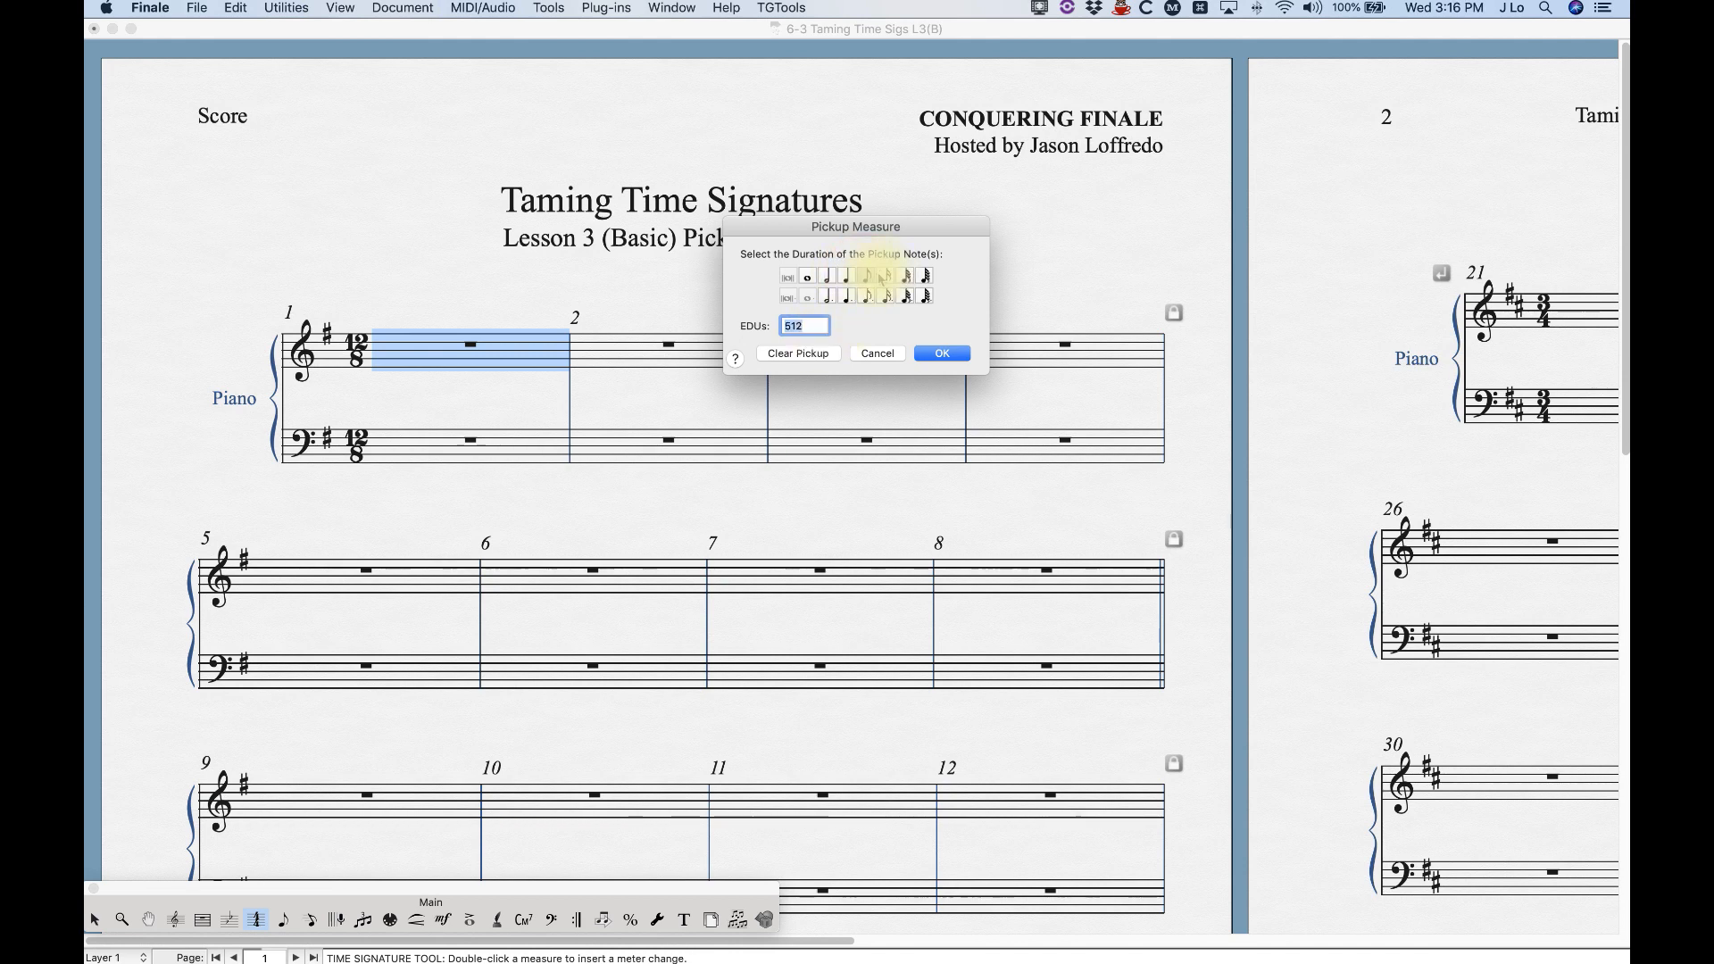
pyautogui.click(887, 277)
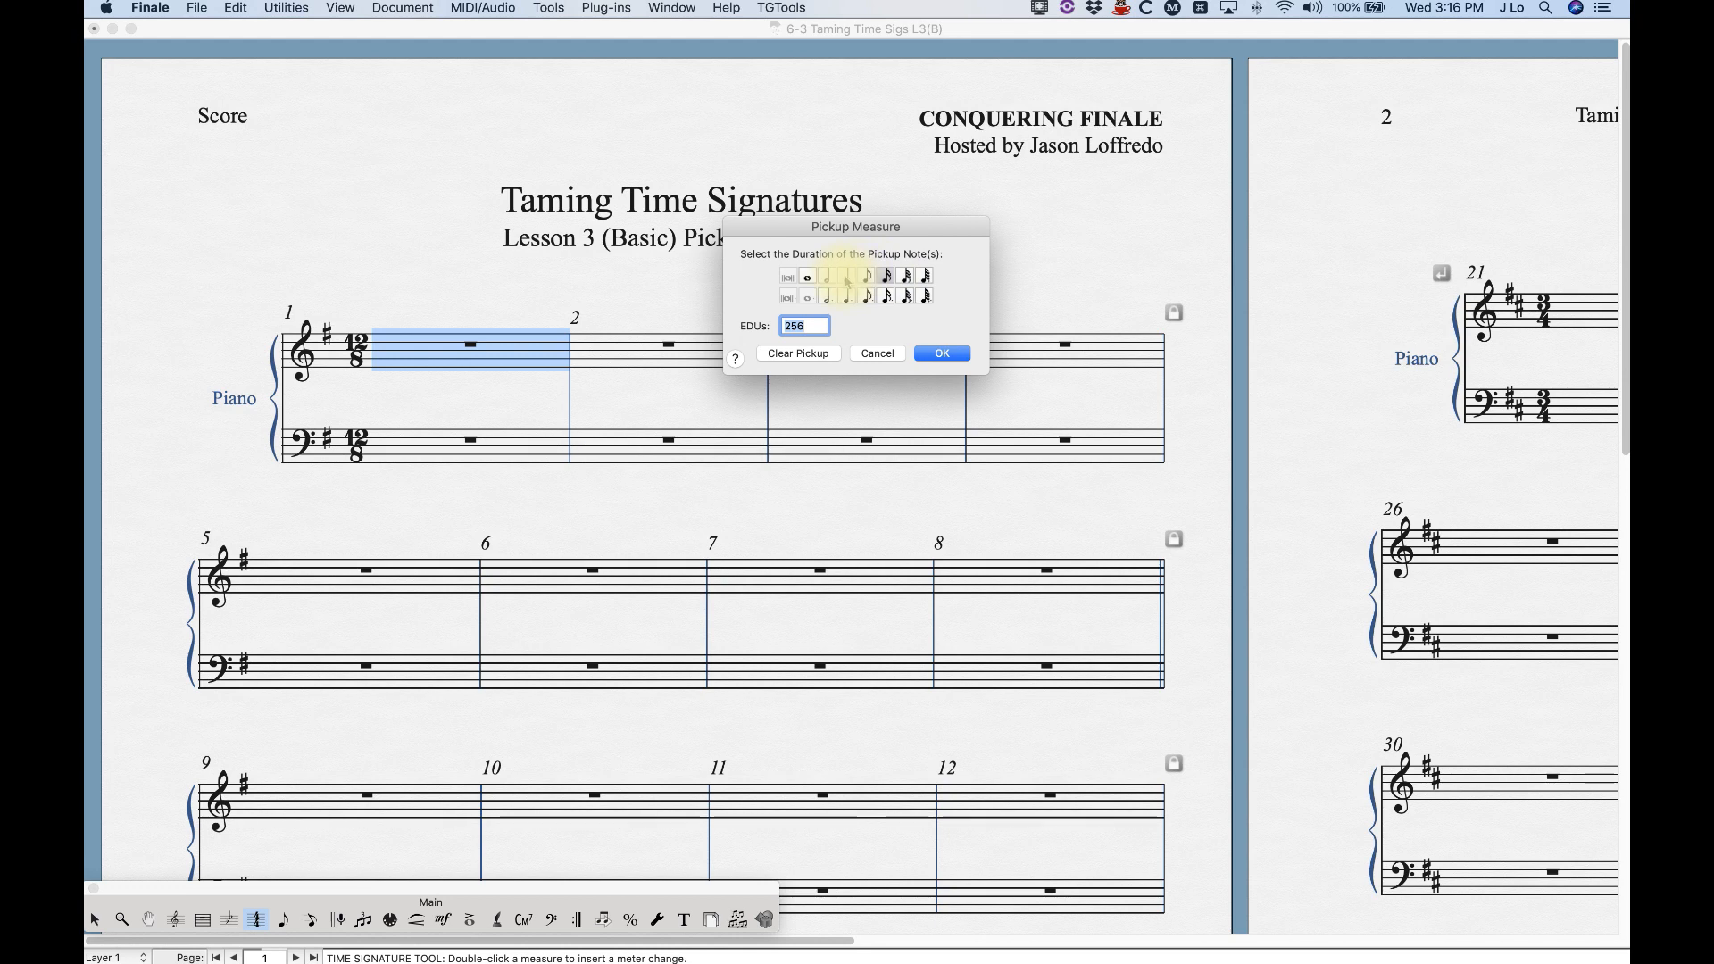
pyautogui.click(845, 278)
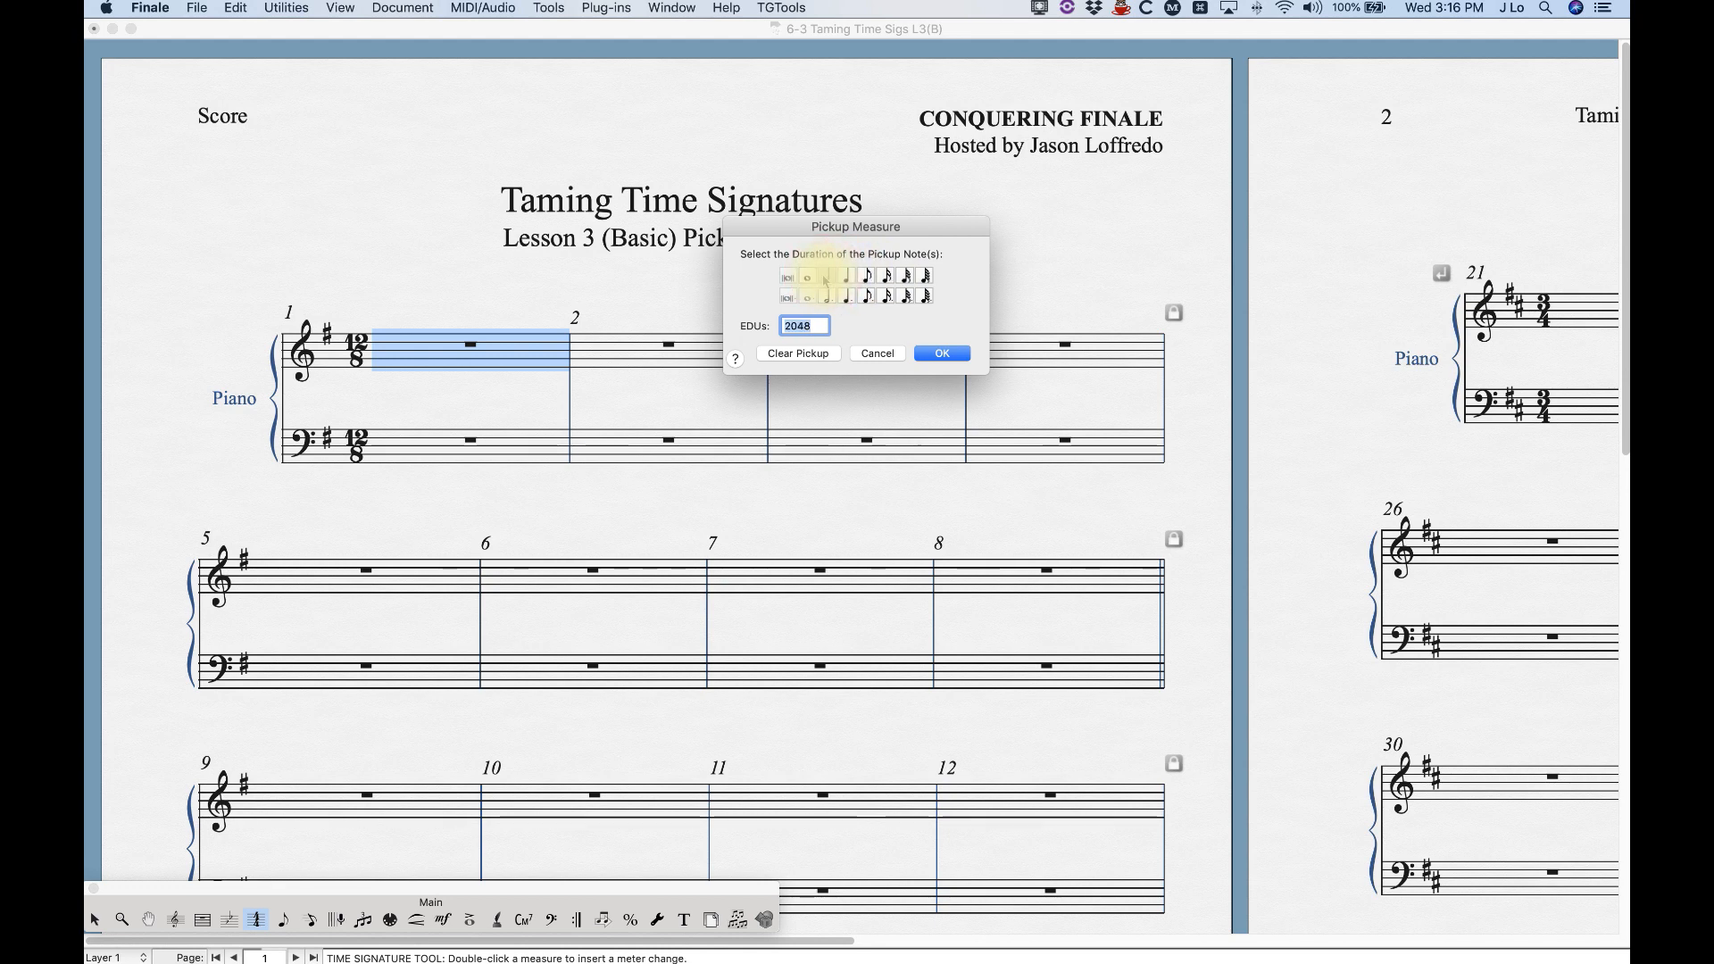
pyautogui.click(808, 280)
pyautogui.click(826, 280)
pyautogui.click(846, 279)
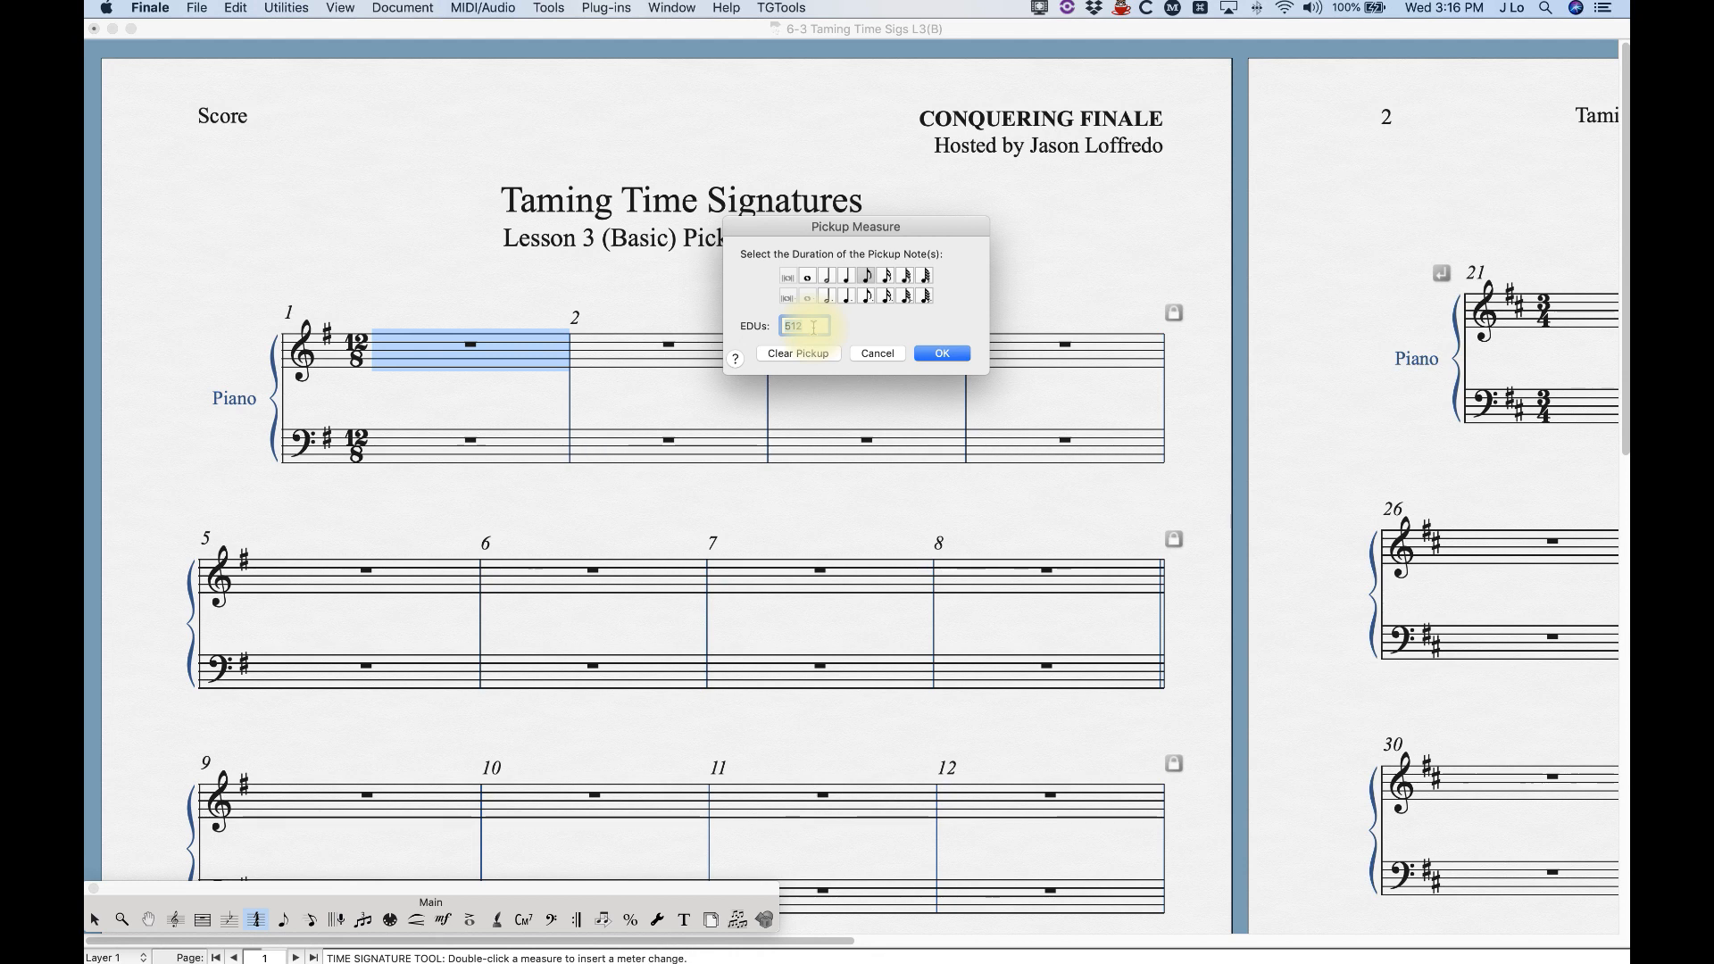
pyautogui.write('2560')
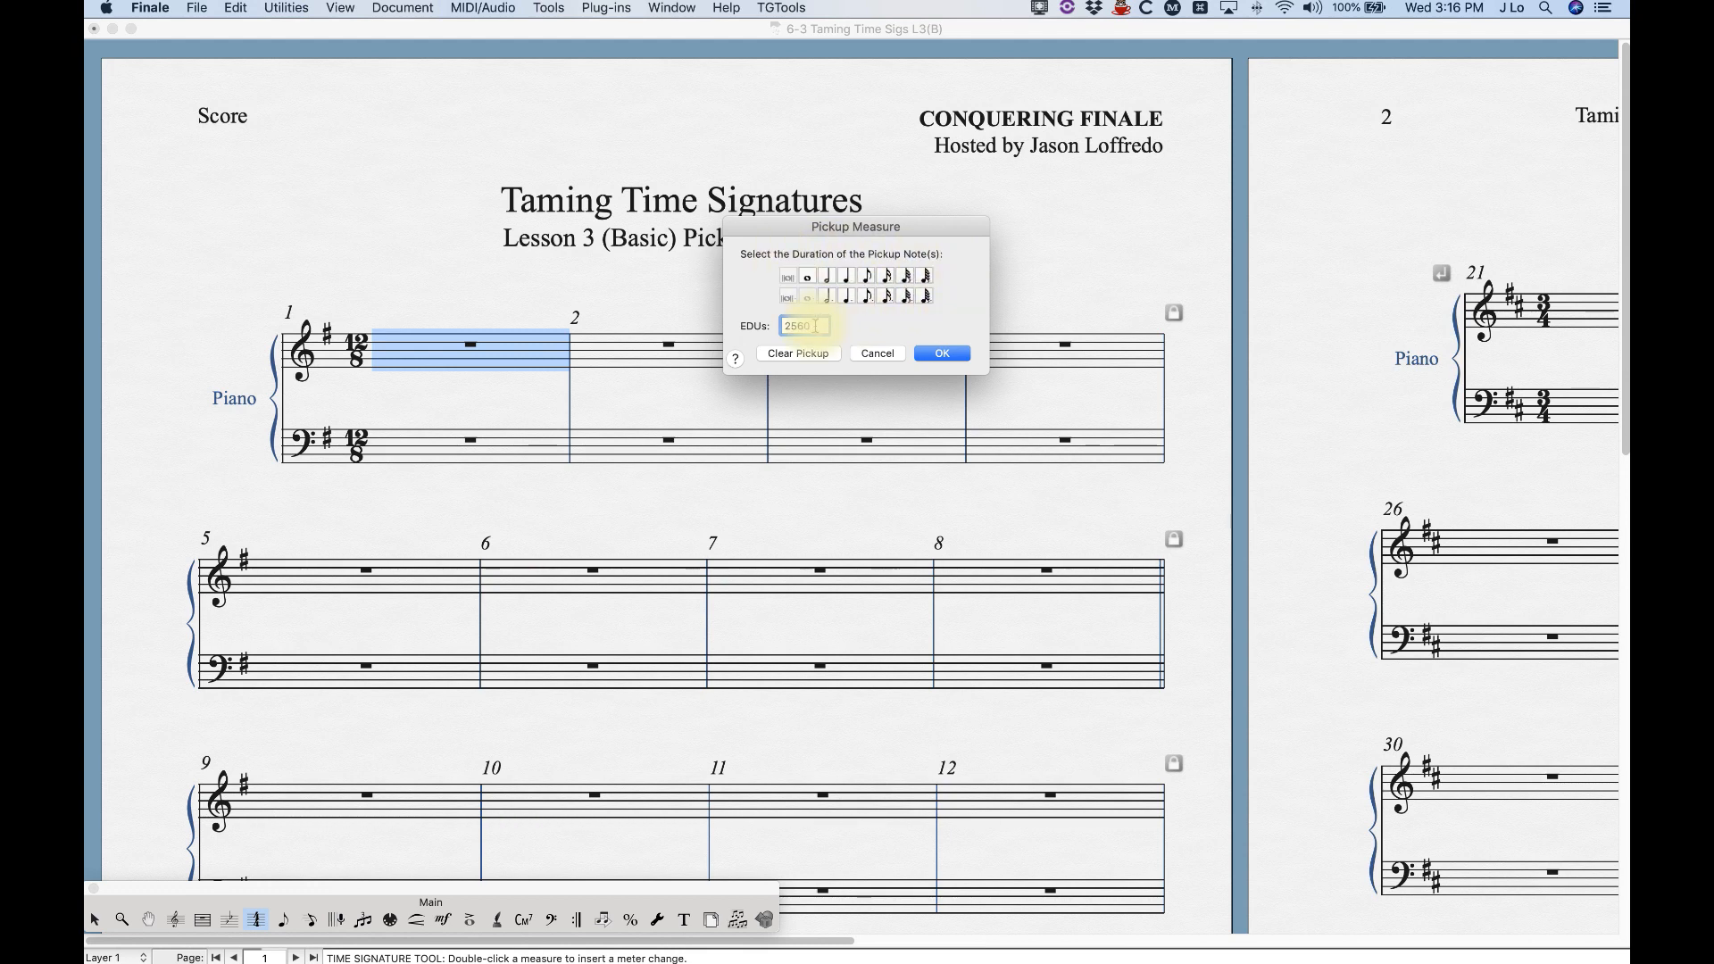
pyautogui.click(939, 353)
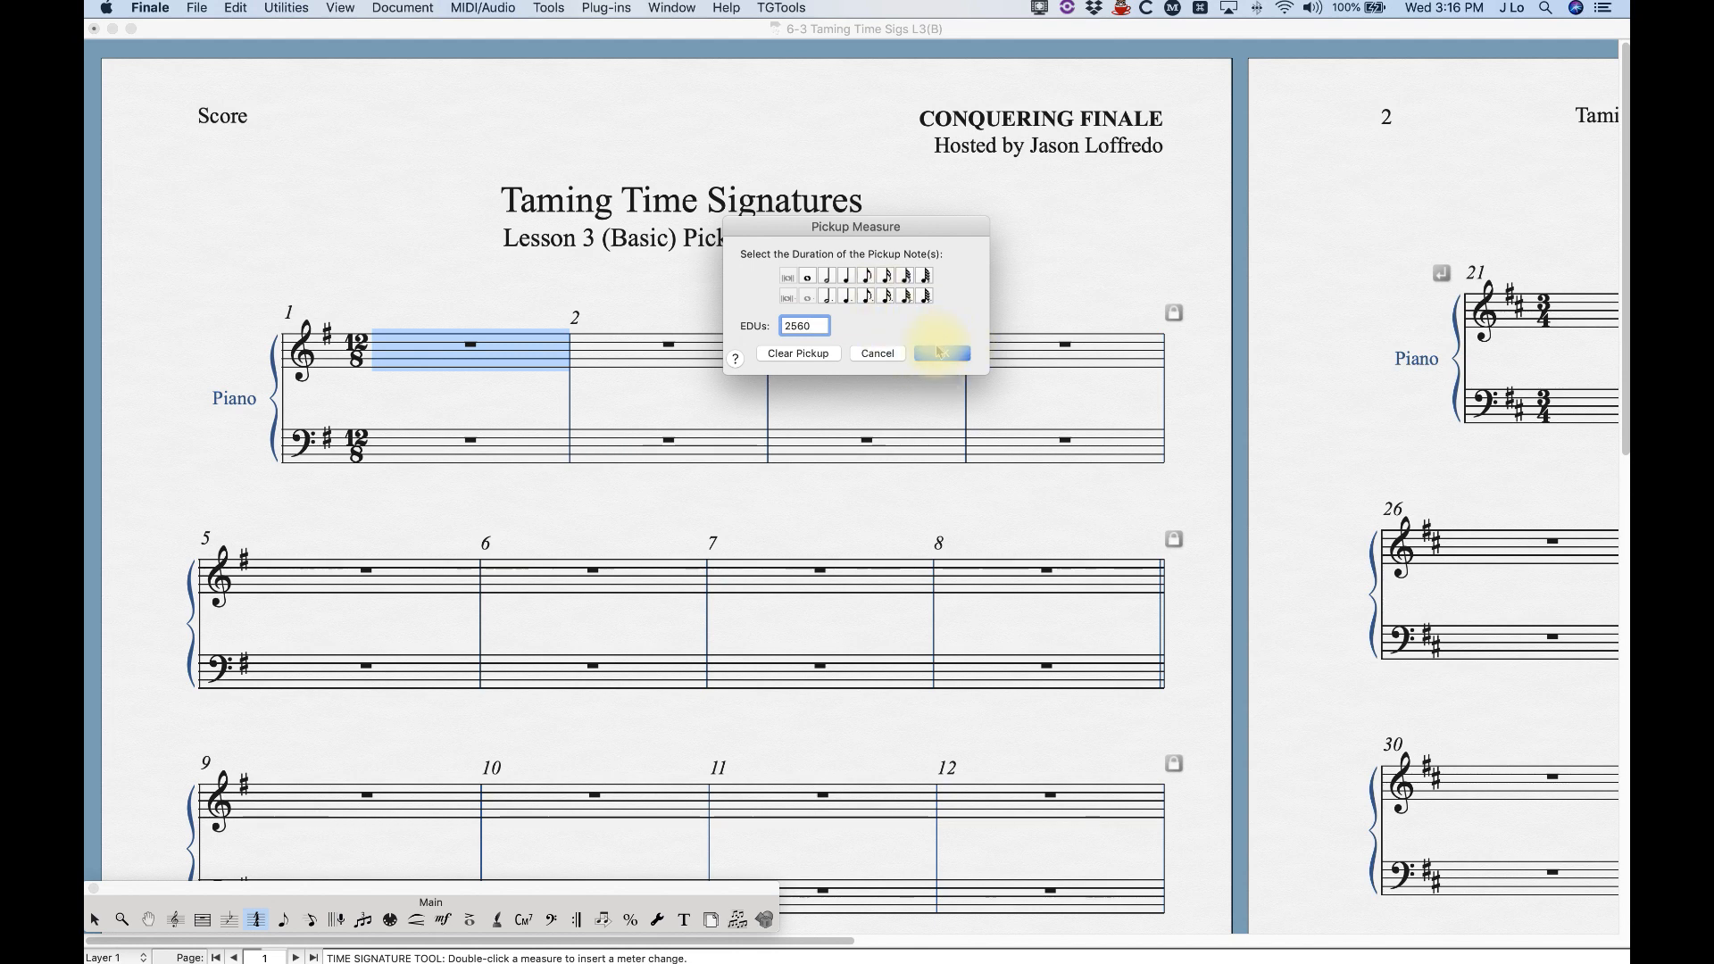
# Step: Enter five ascending eighth notes in the treble staff of the pickup measure with Speedy Entry
pyautogui.click(310, 920)
pyautogui.click(432, 462)
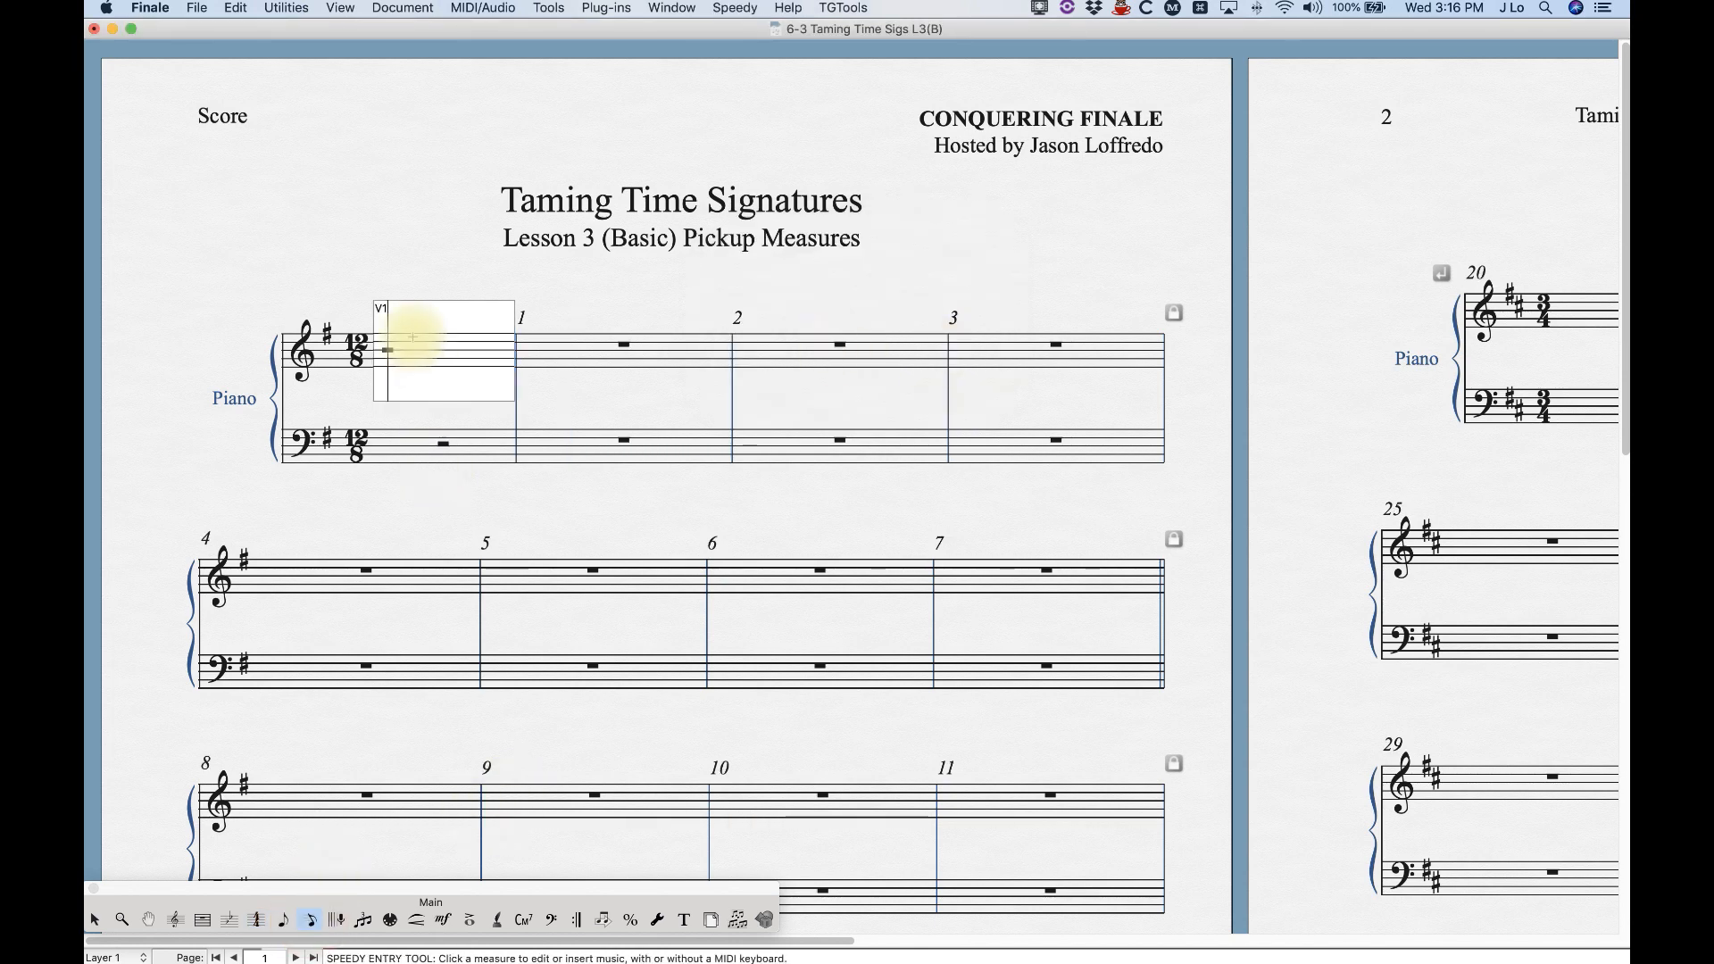
pyautogui.press('4')
pyautogui.press('4')
pyautogui.press('4')
pyautogui.press('4')
pyautogui.press('4')
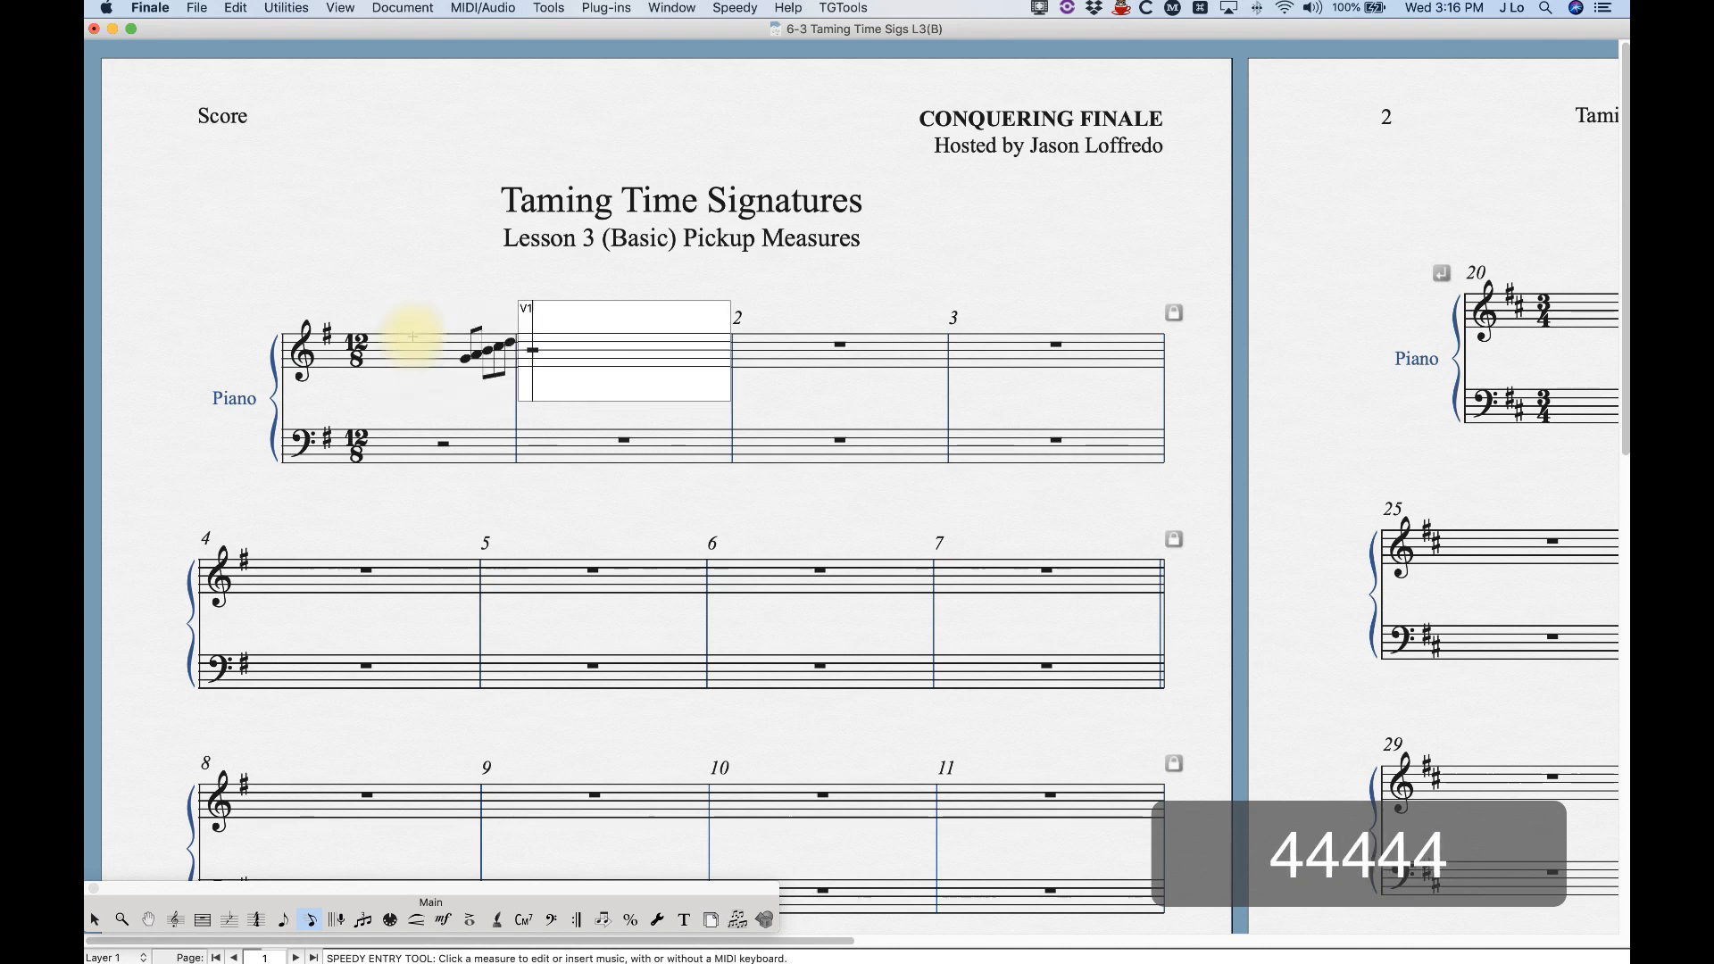
pyautogui.press('Escape')
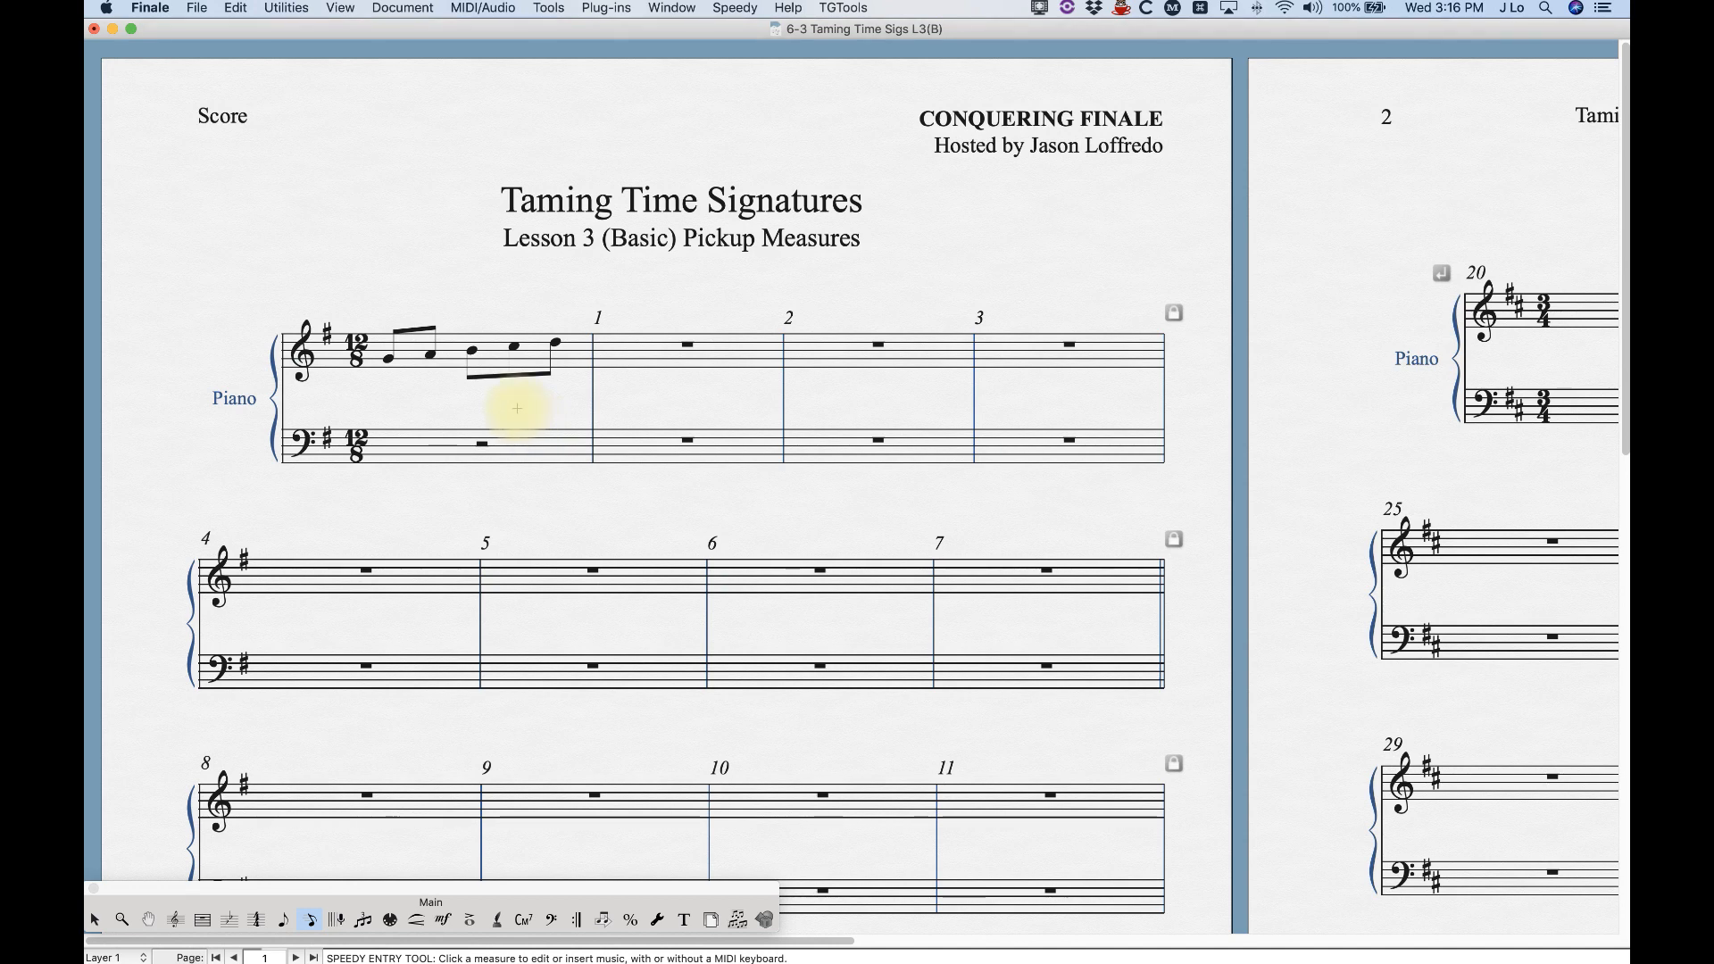
# Step: Clear the eighth notes from the treble staff of the pickup measure
pyautogui.press('Escape')
pyautogui.click(505, 357)
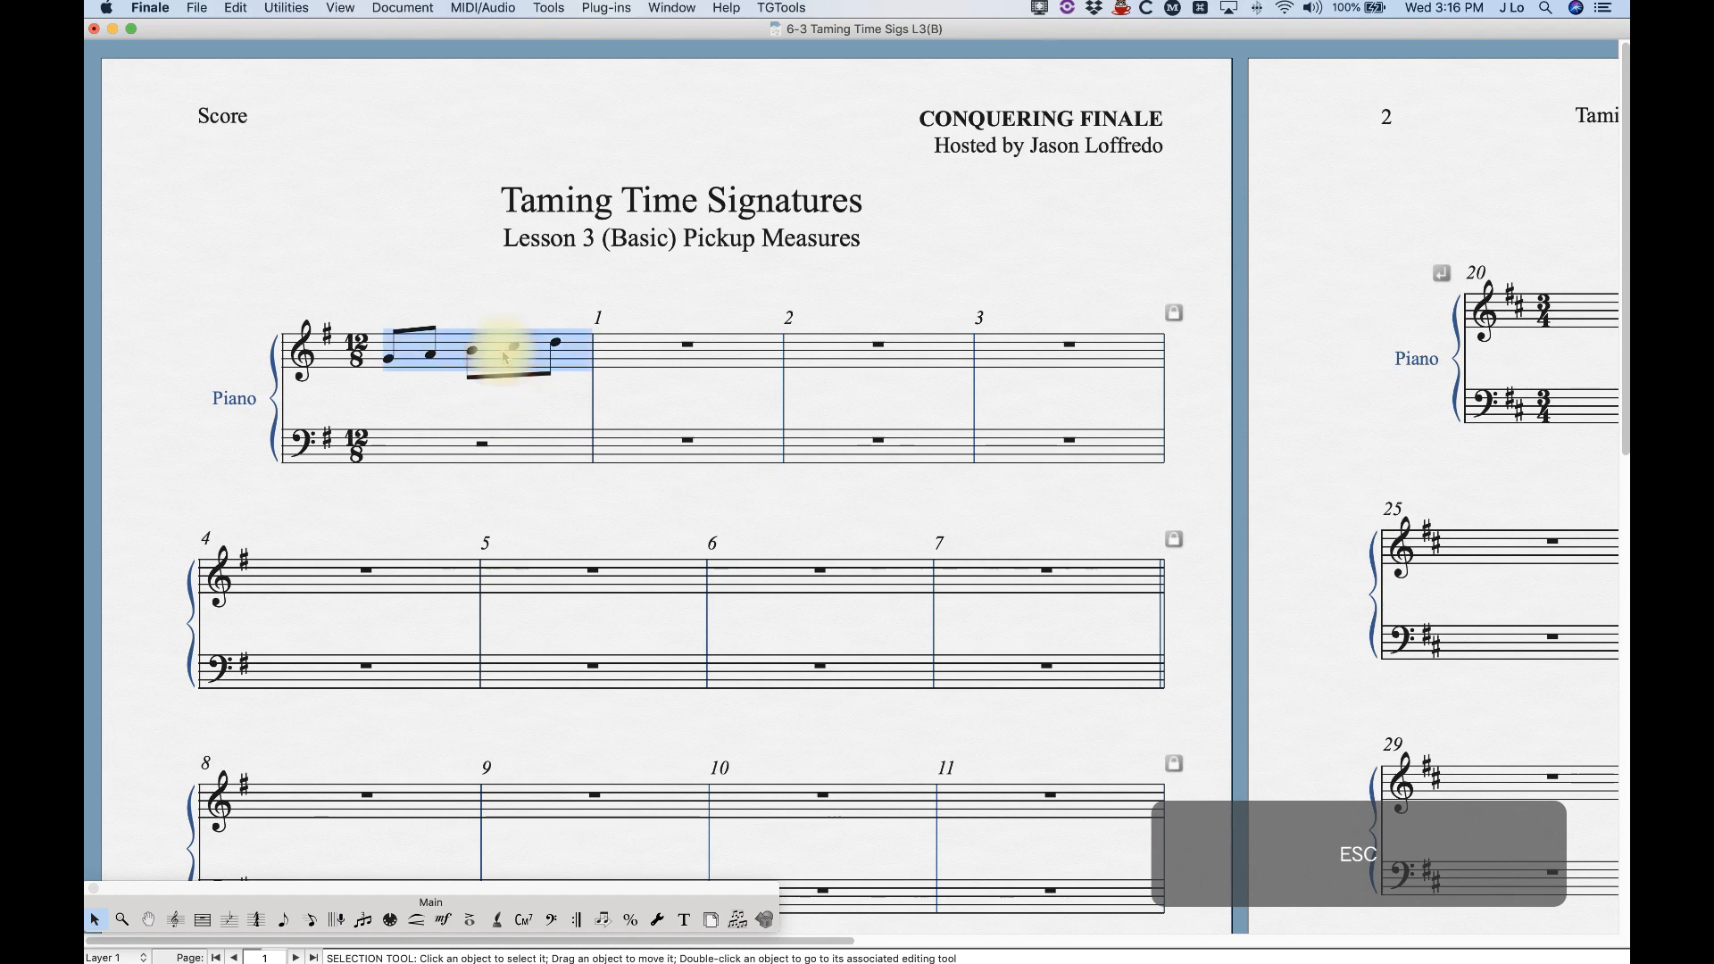
pyautogui.press('BackSpace')
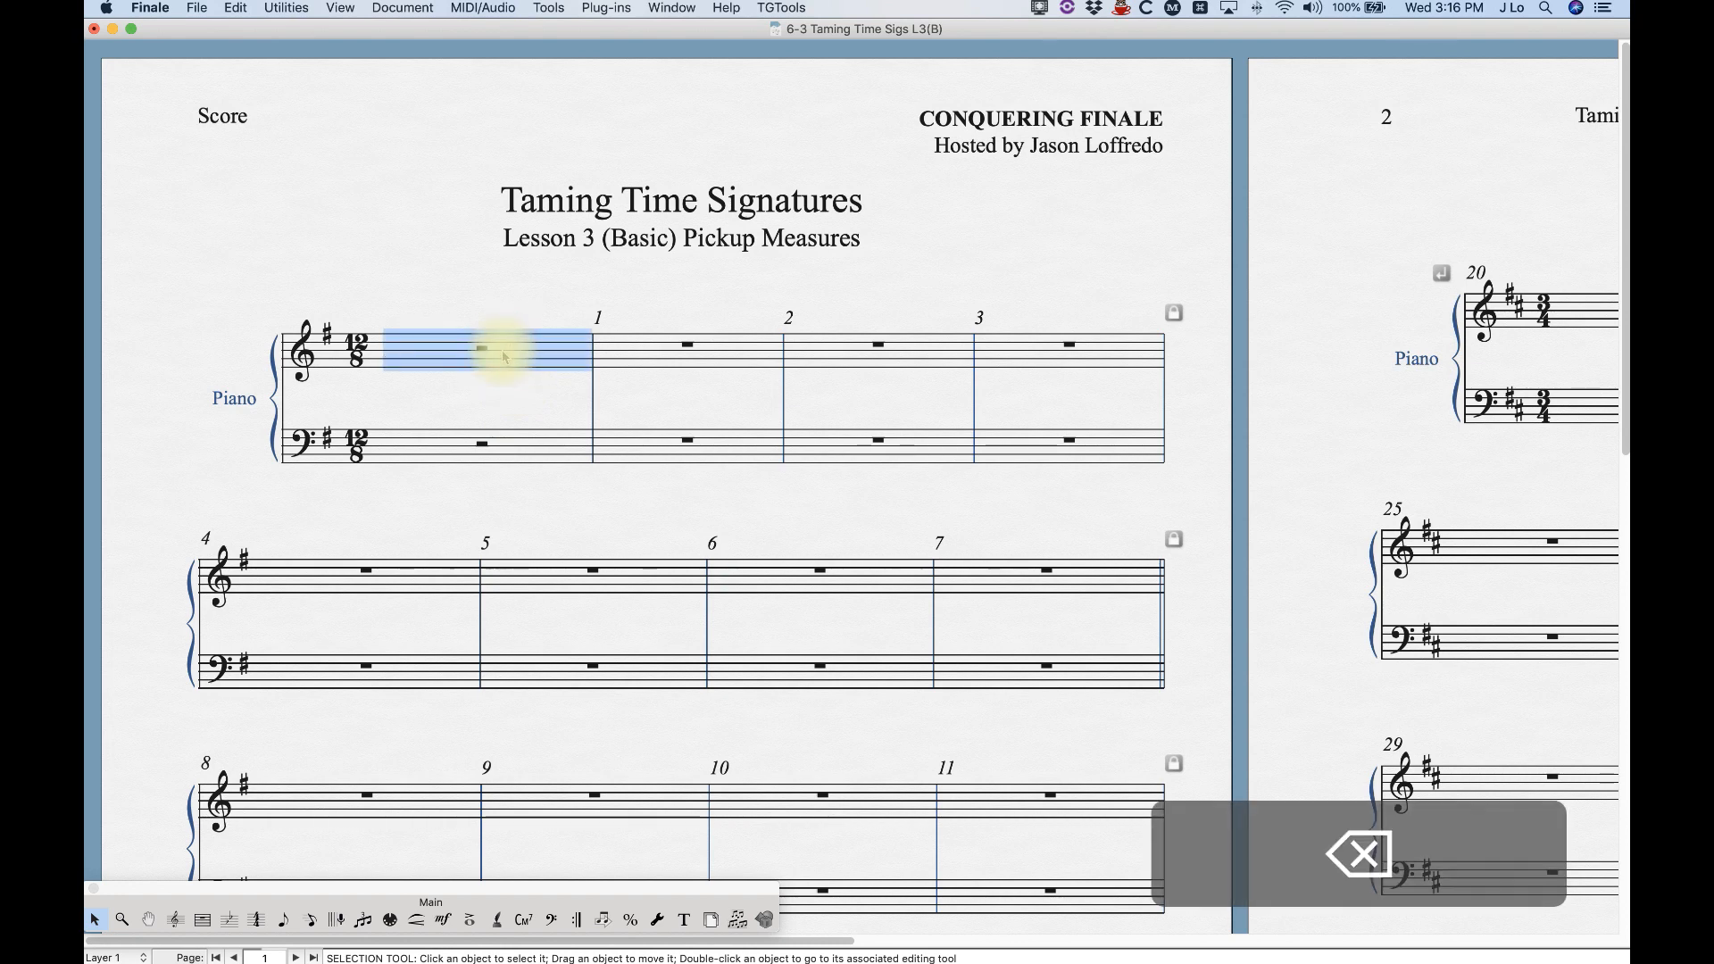
# Step: Undo the clearing, note entry and pickup measure back to the empty 12/8 score
pyautogui.press('super+z')
pyautogui.press('super+z')
pyautogui.press('super+z')
pyautogui.press('super+z')
pyautogui.press('super+z')
pyautogui.press('super+z')
pyautogui.press('super+z')
pyautogui.press('super+z')
pyautogui.click(474, 311)
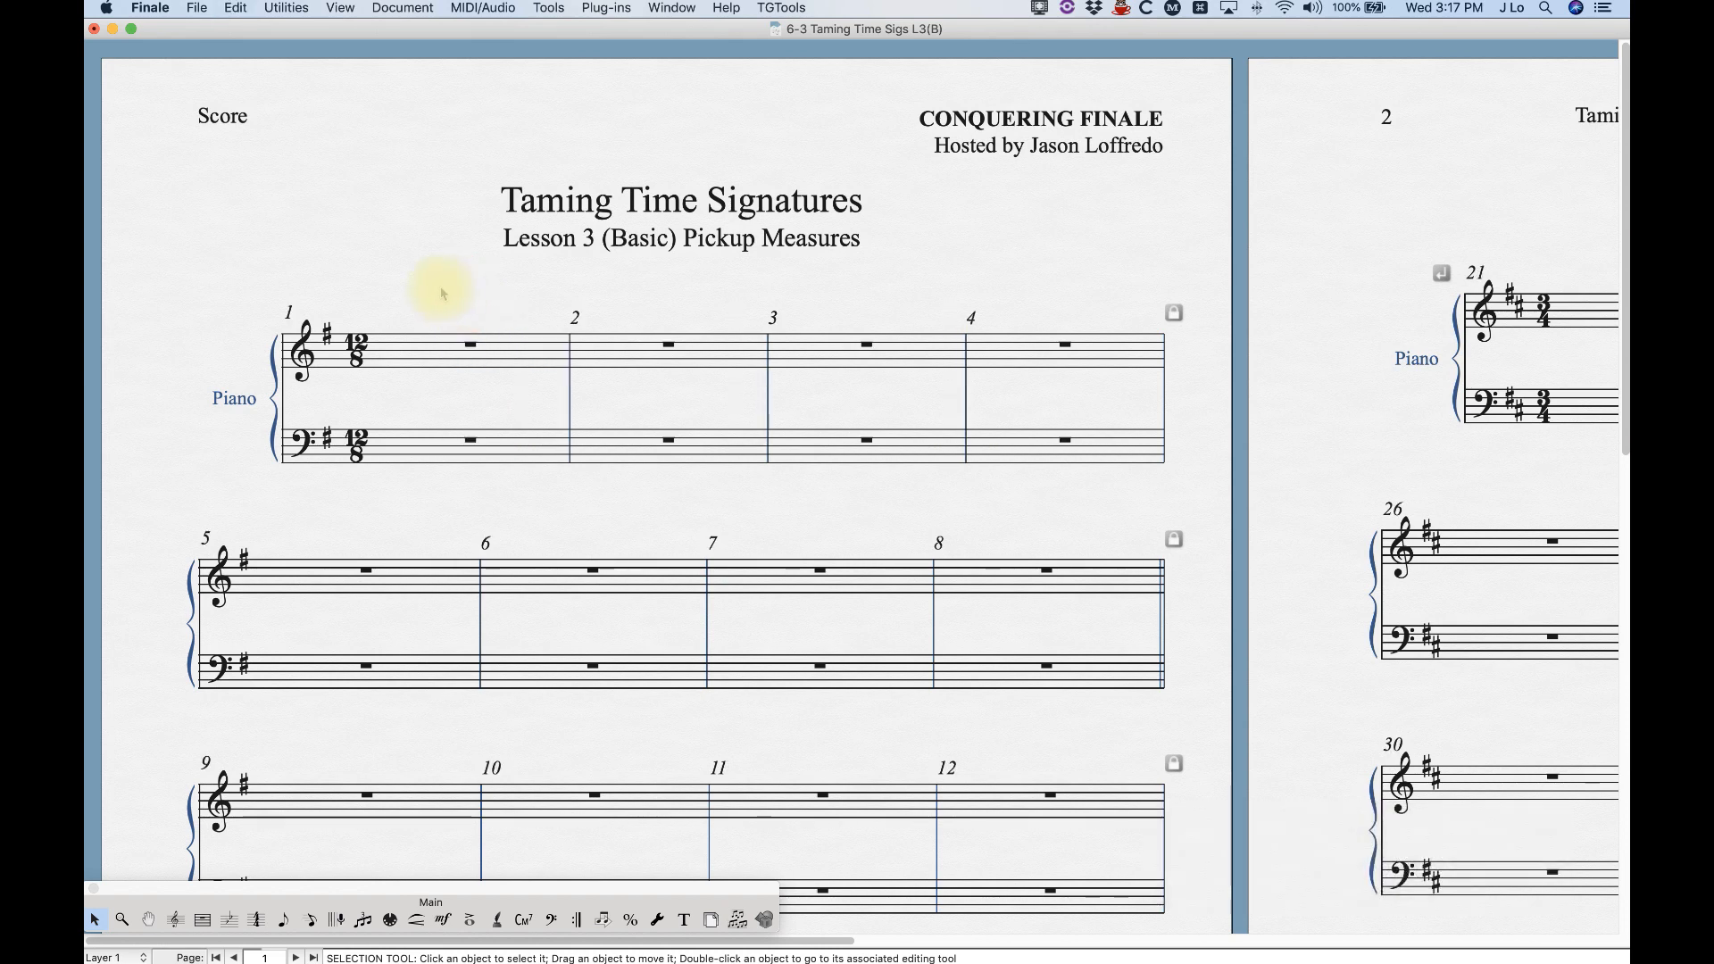
# Step: Try to create a dotted quarter pickup with the Pickup Measure command for selected measure 21, the start of Movement II
pyautogui.moveTo(825, 944)
pyautogui.mouseDown()
pyautogui.moveTo(907, 942)
pyautogui.moveTo(837, 940)
pyautogui.mouseUp()
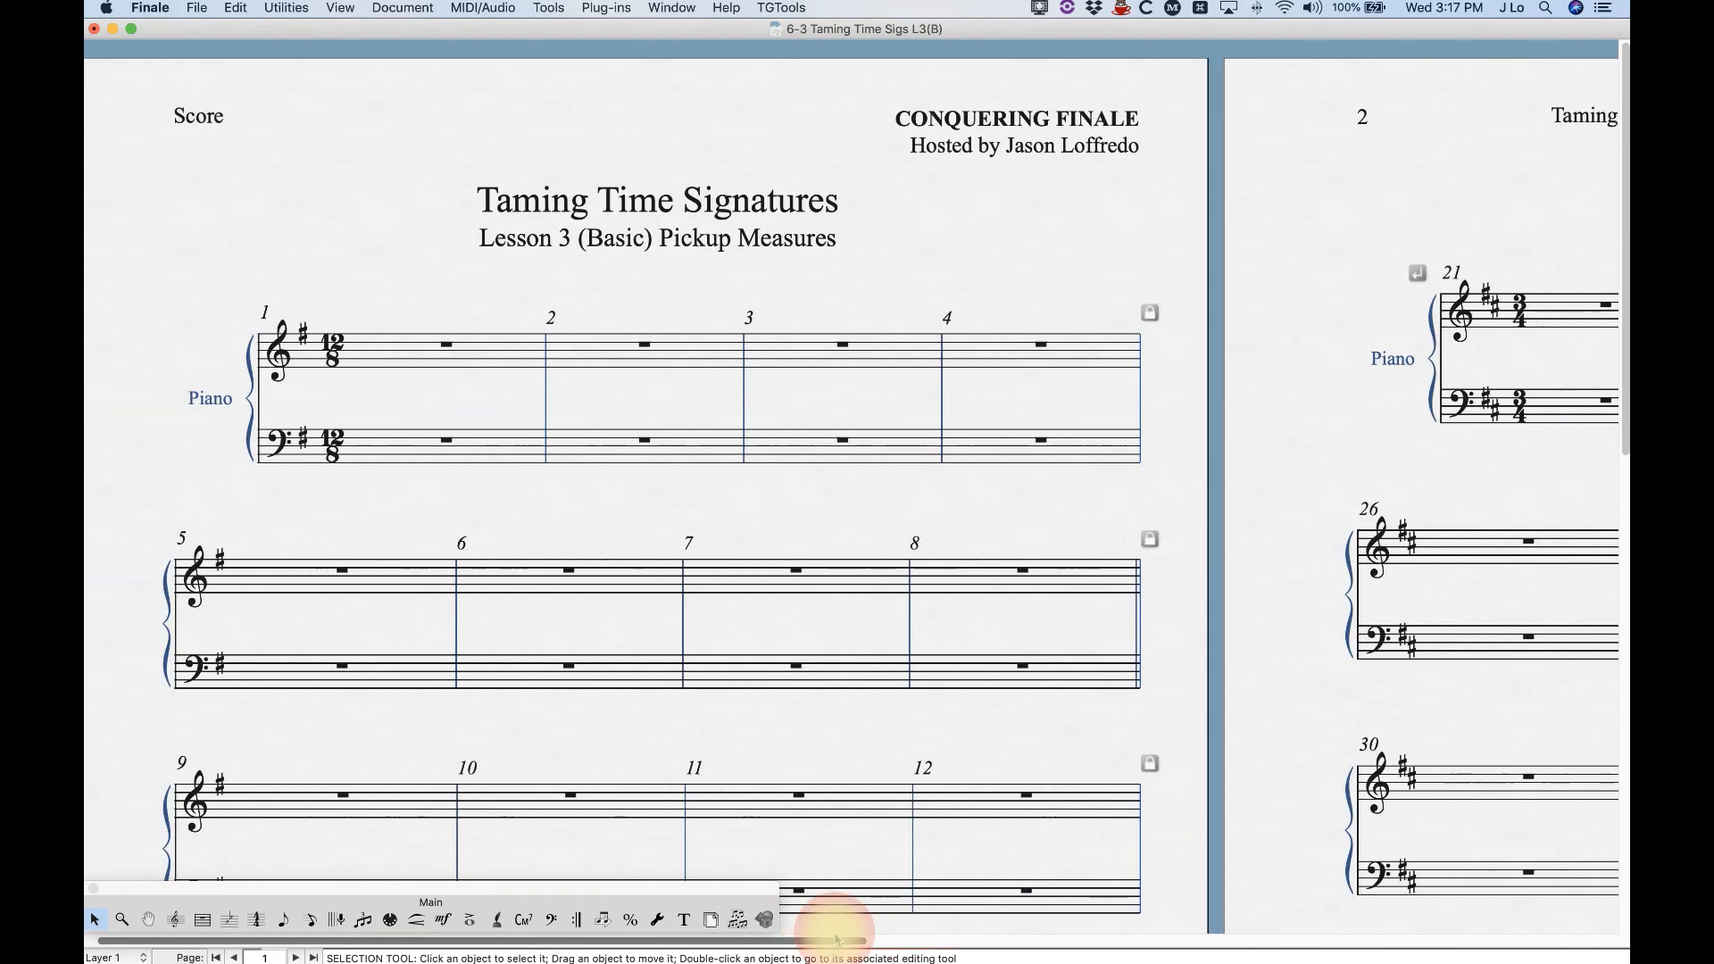
pyautogui.press('super+minus')
pyautogui.press('super+minus')
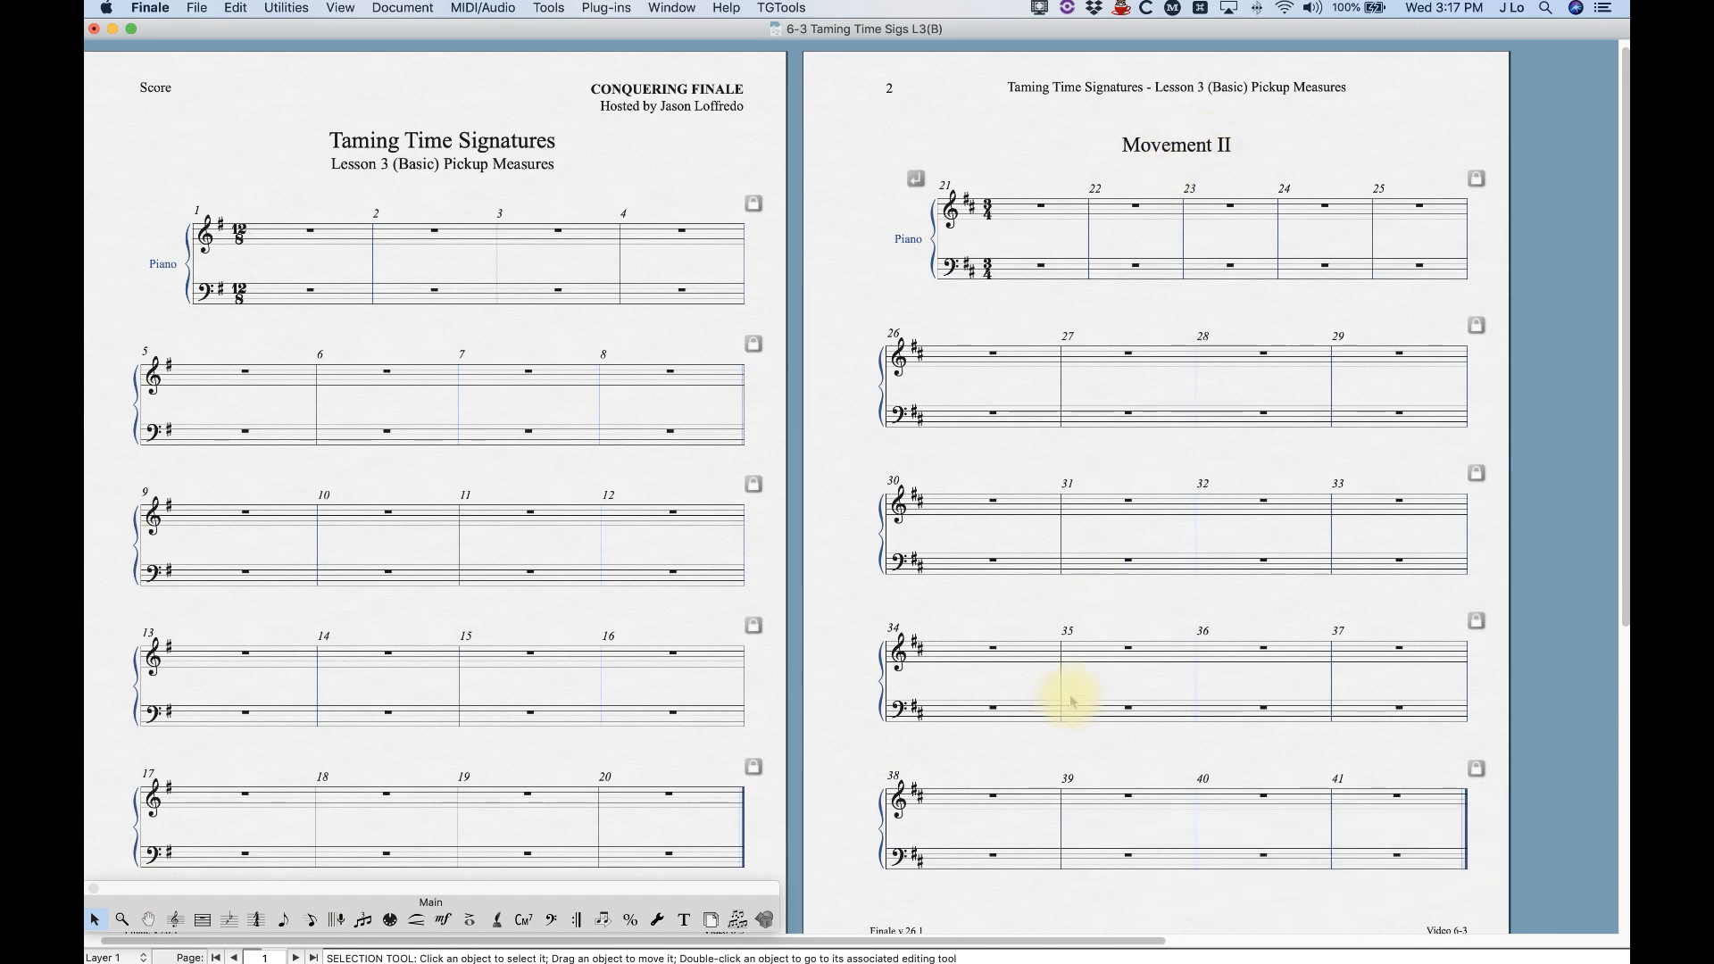
pyautogui.scroll(-1, 1064, 697)
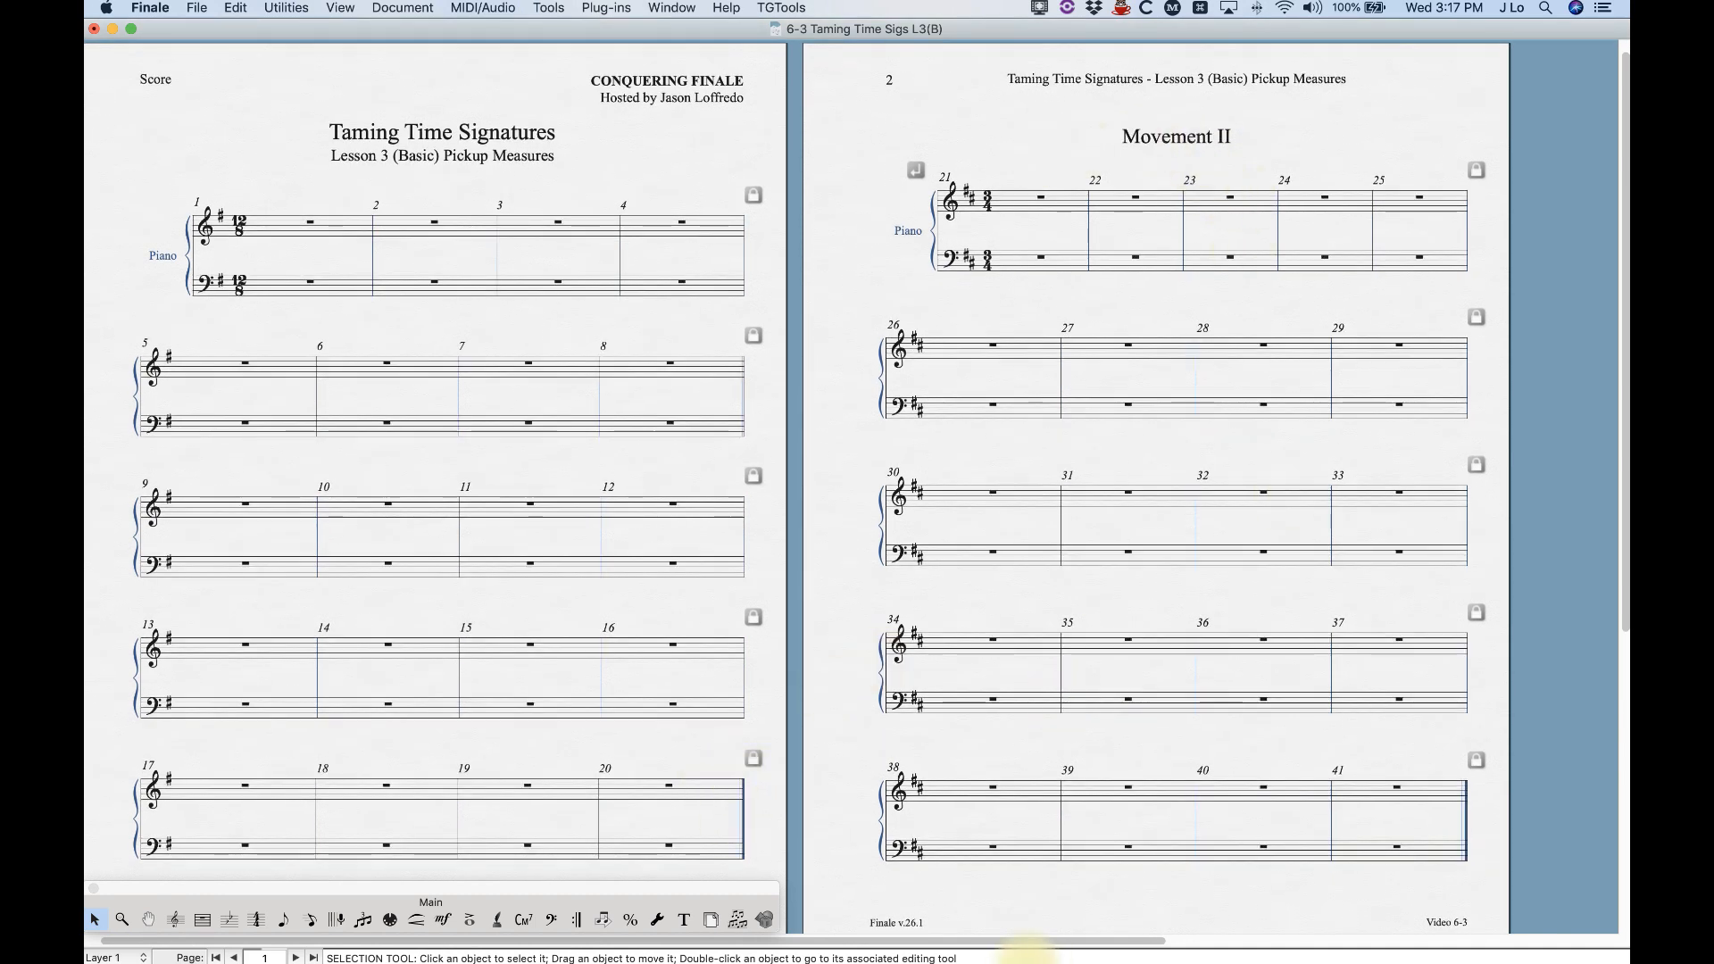
pyautogui.moveTo(1033, 940); pyautogui.dragTo(973, 931)
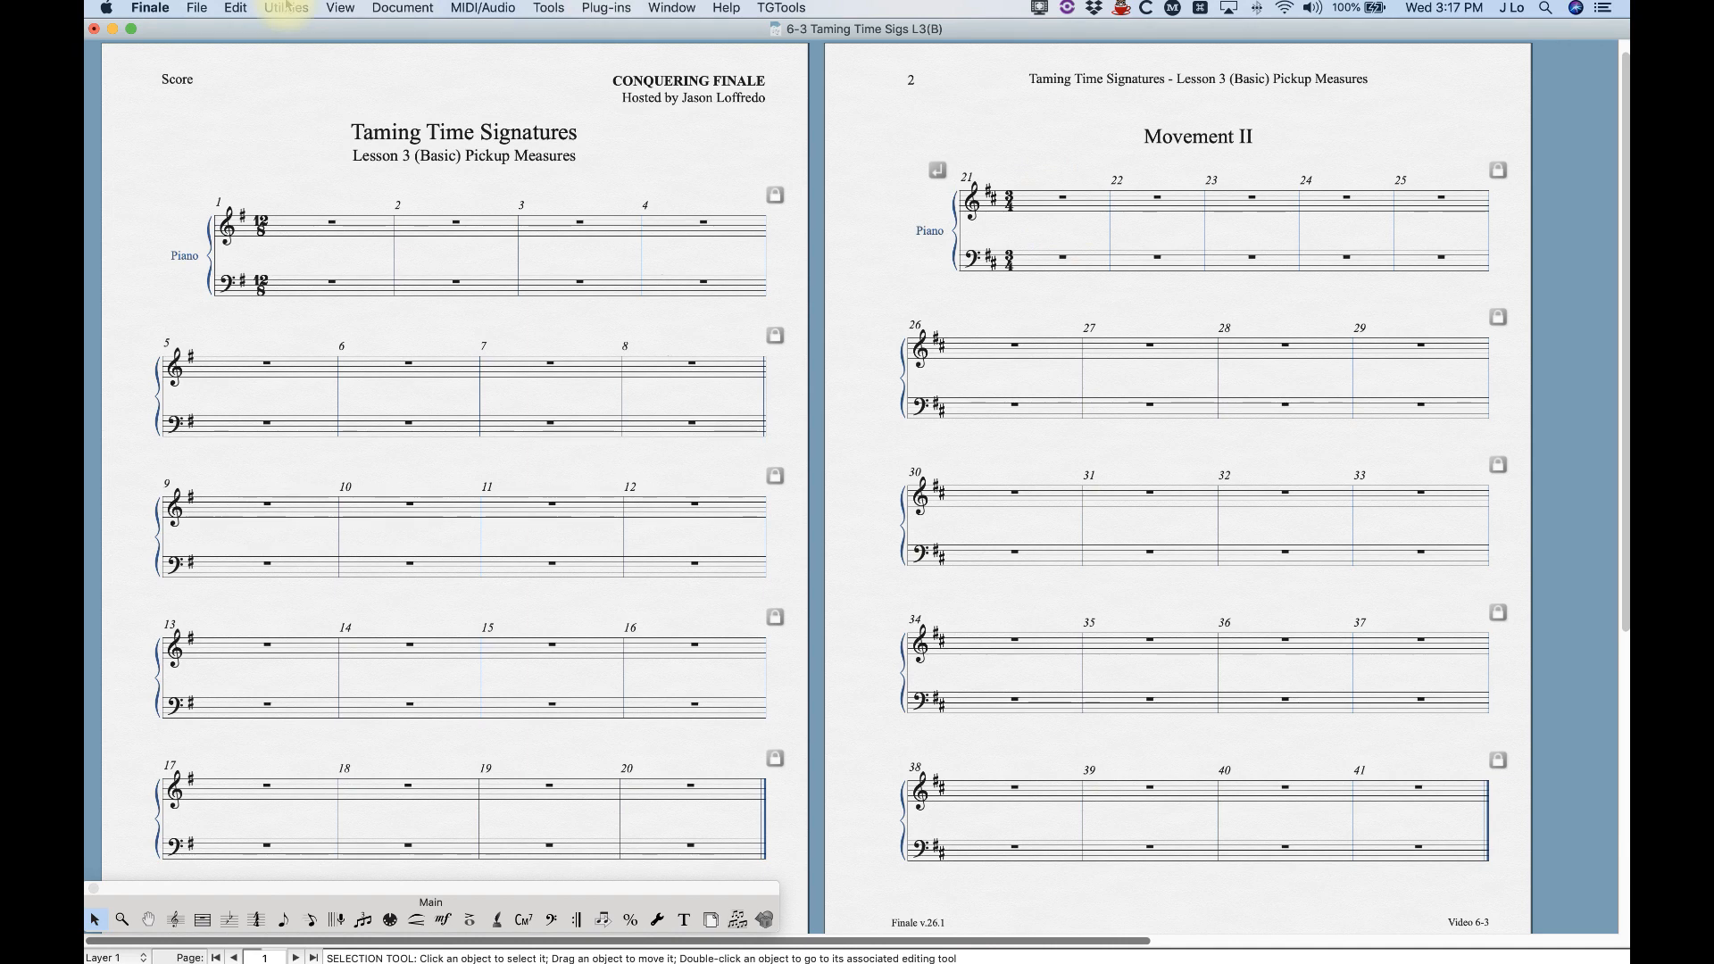
pyautogui.click(409, 7)
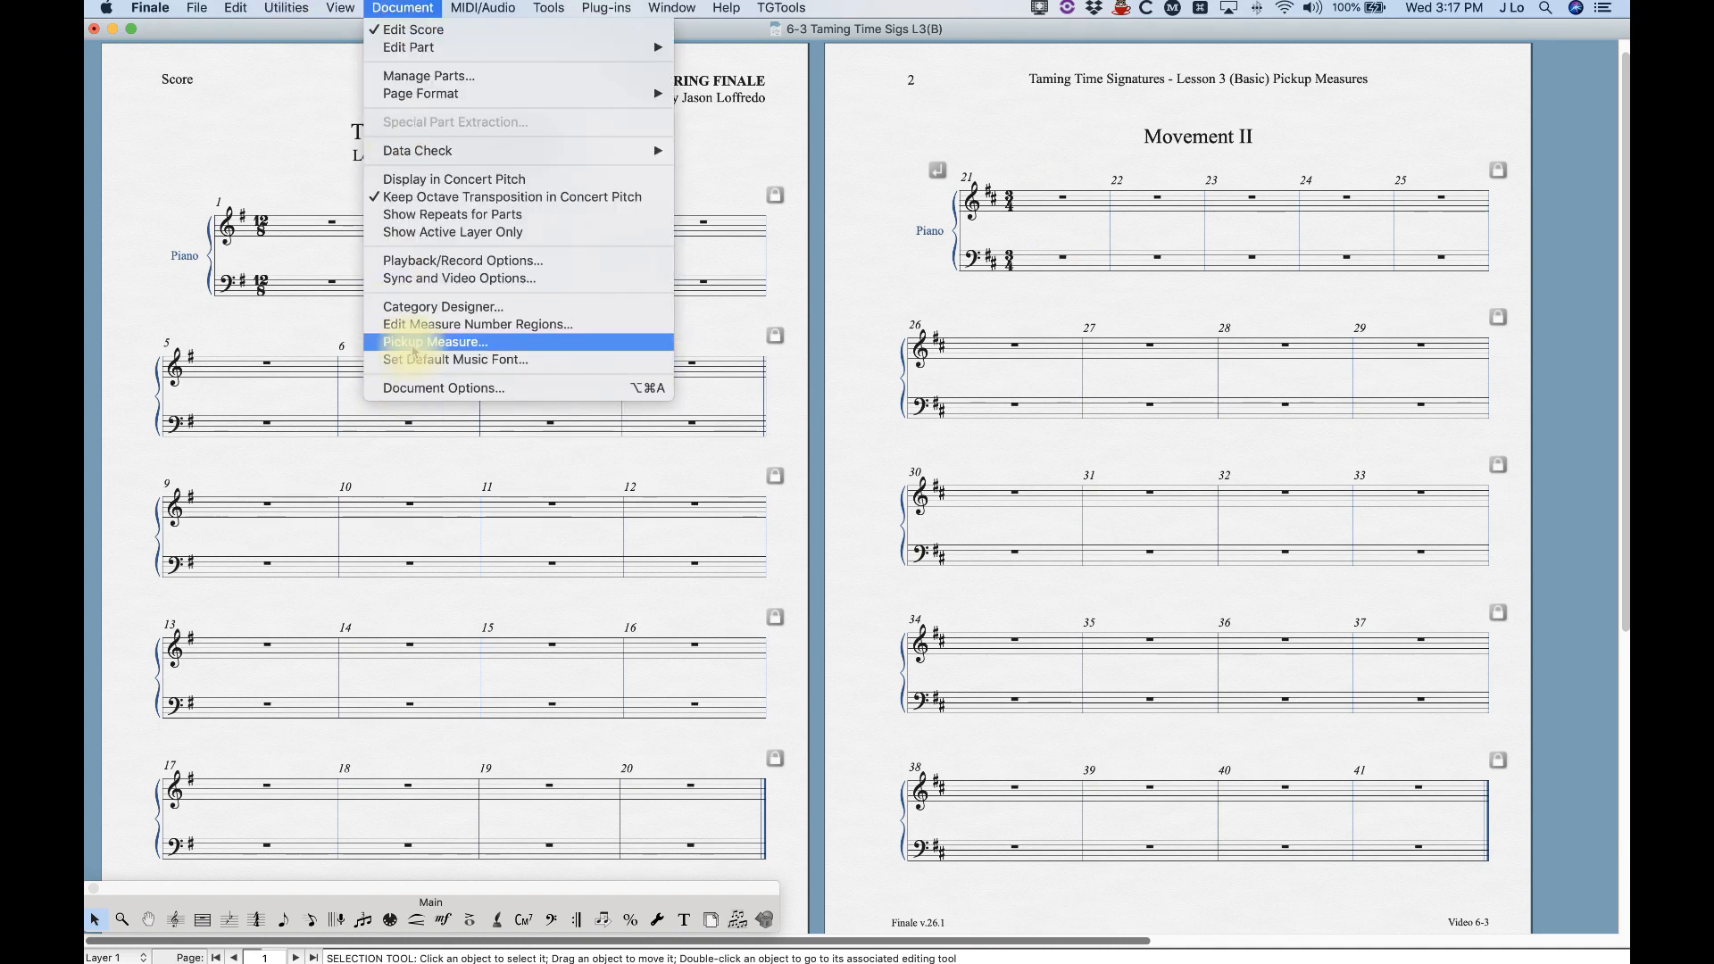
pyautogui.click(417, 7)
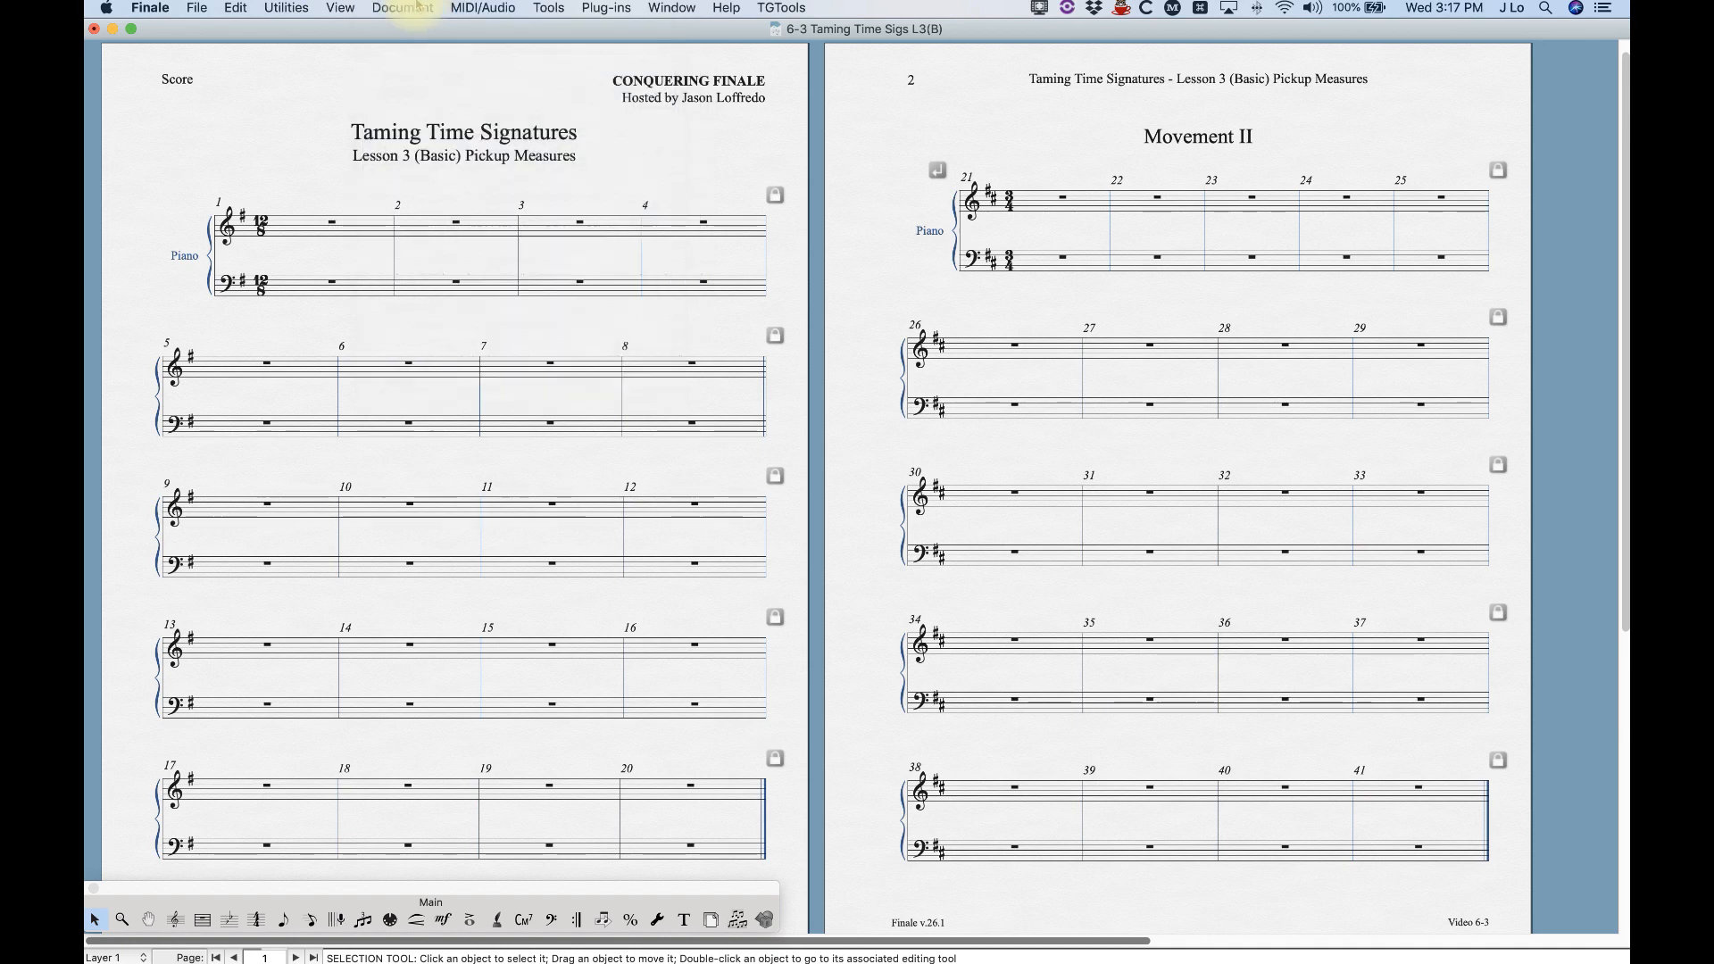
pyautogui.click(1067, 200)
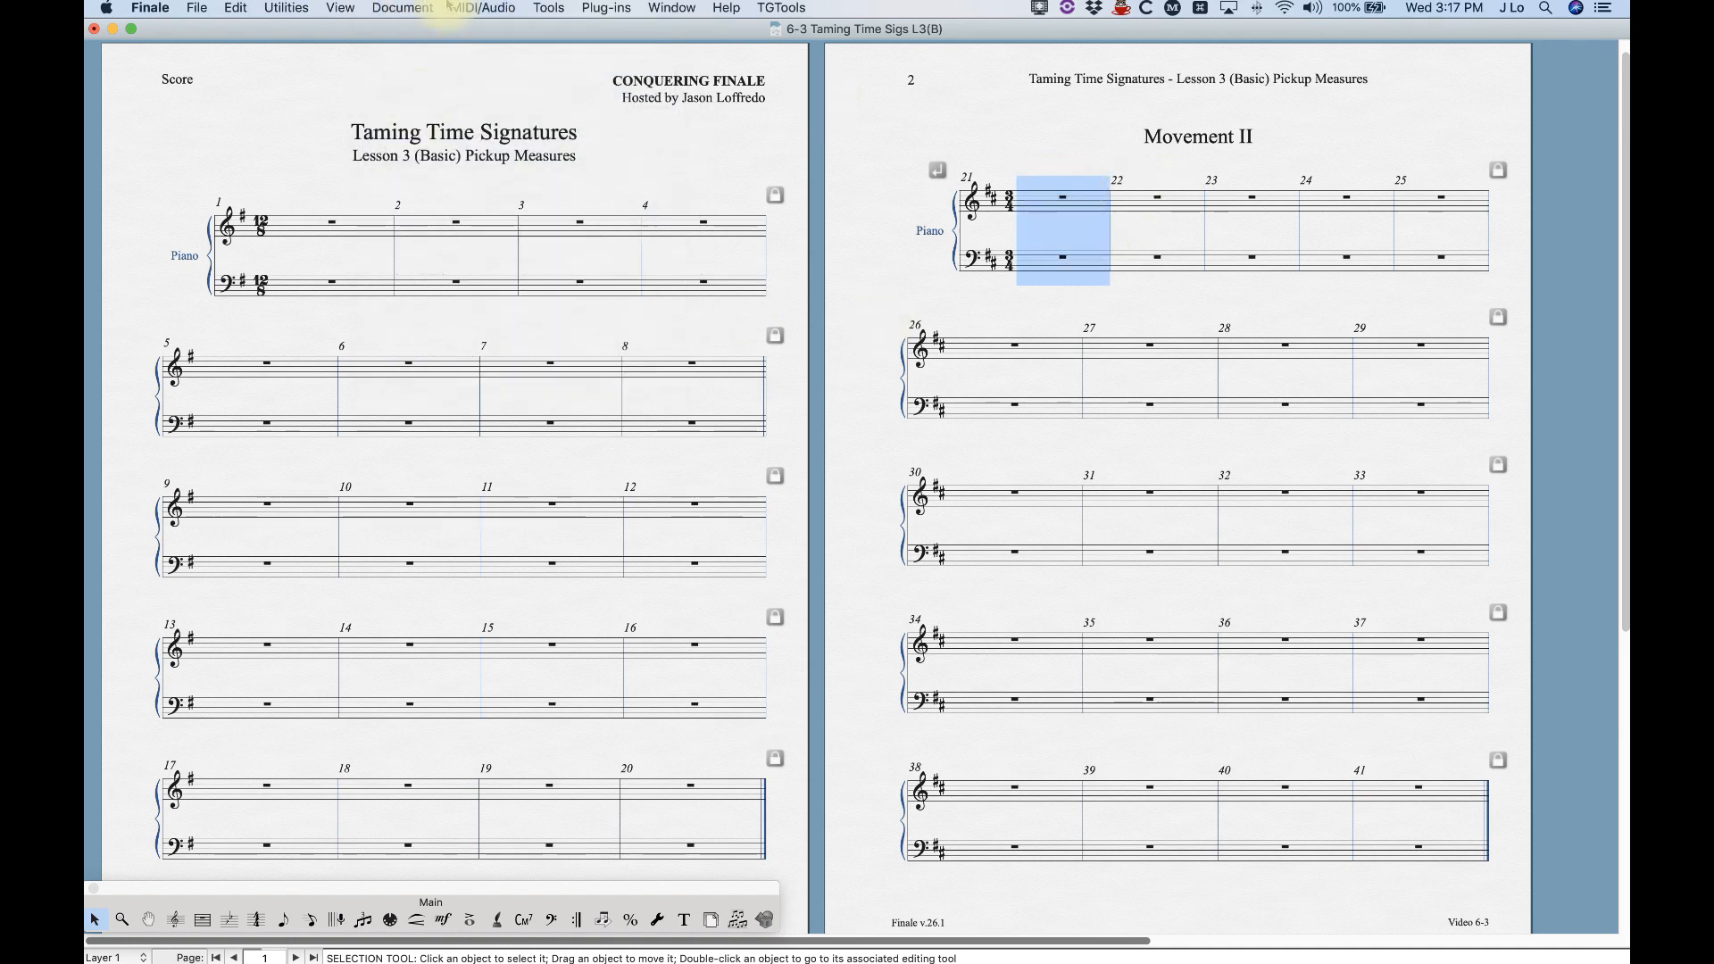
pyautogui.click(409, 8)
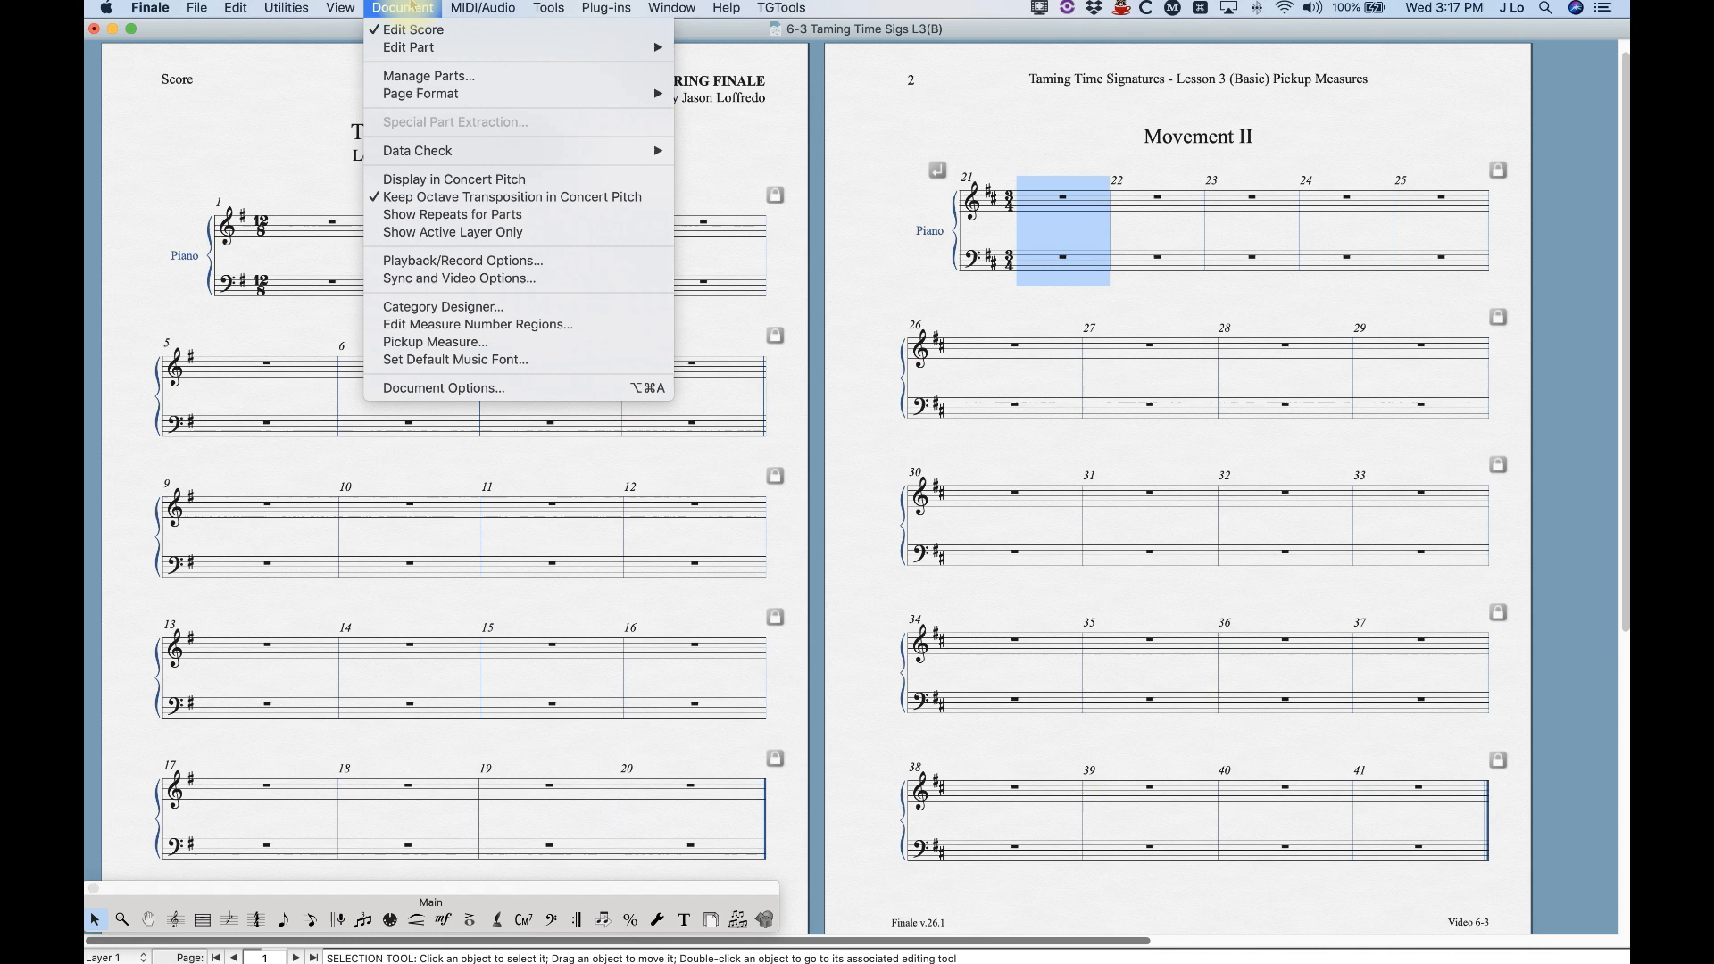
pyautogui.click(424, 342)
pyautogui.click(846, 296)
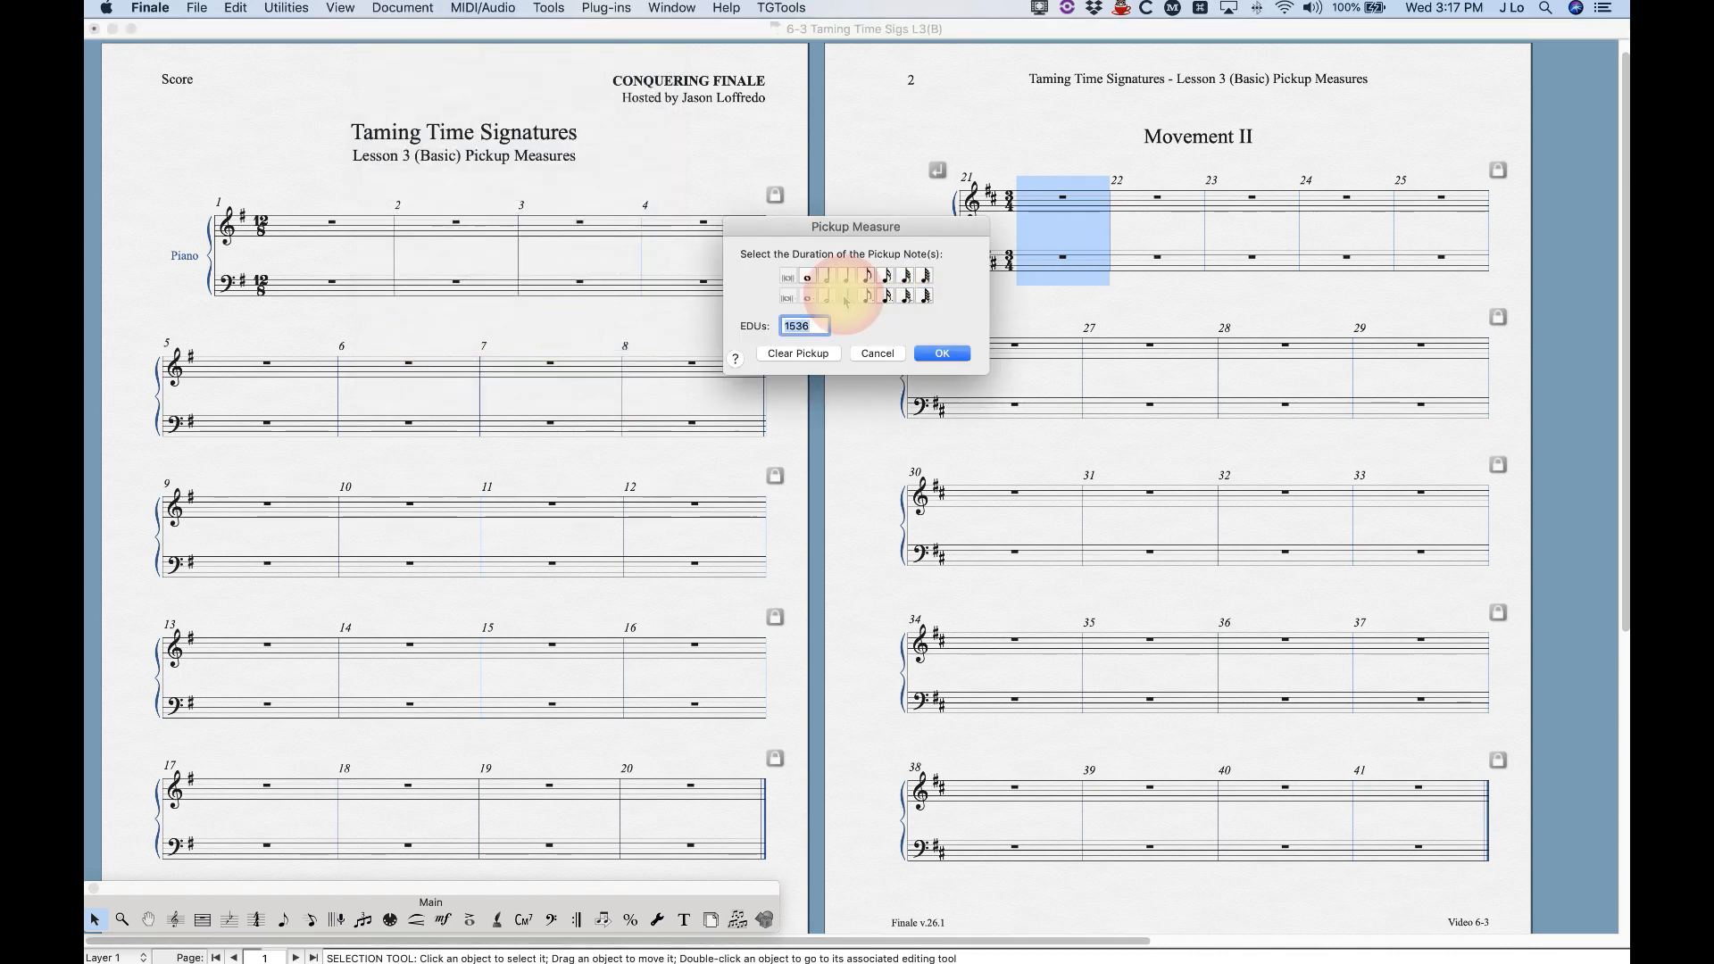
pyautogui.click(945, 353)
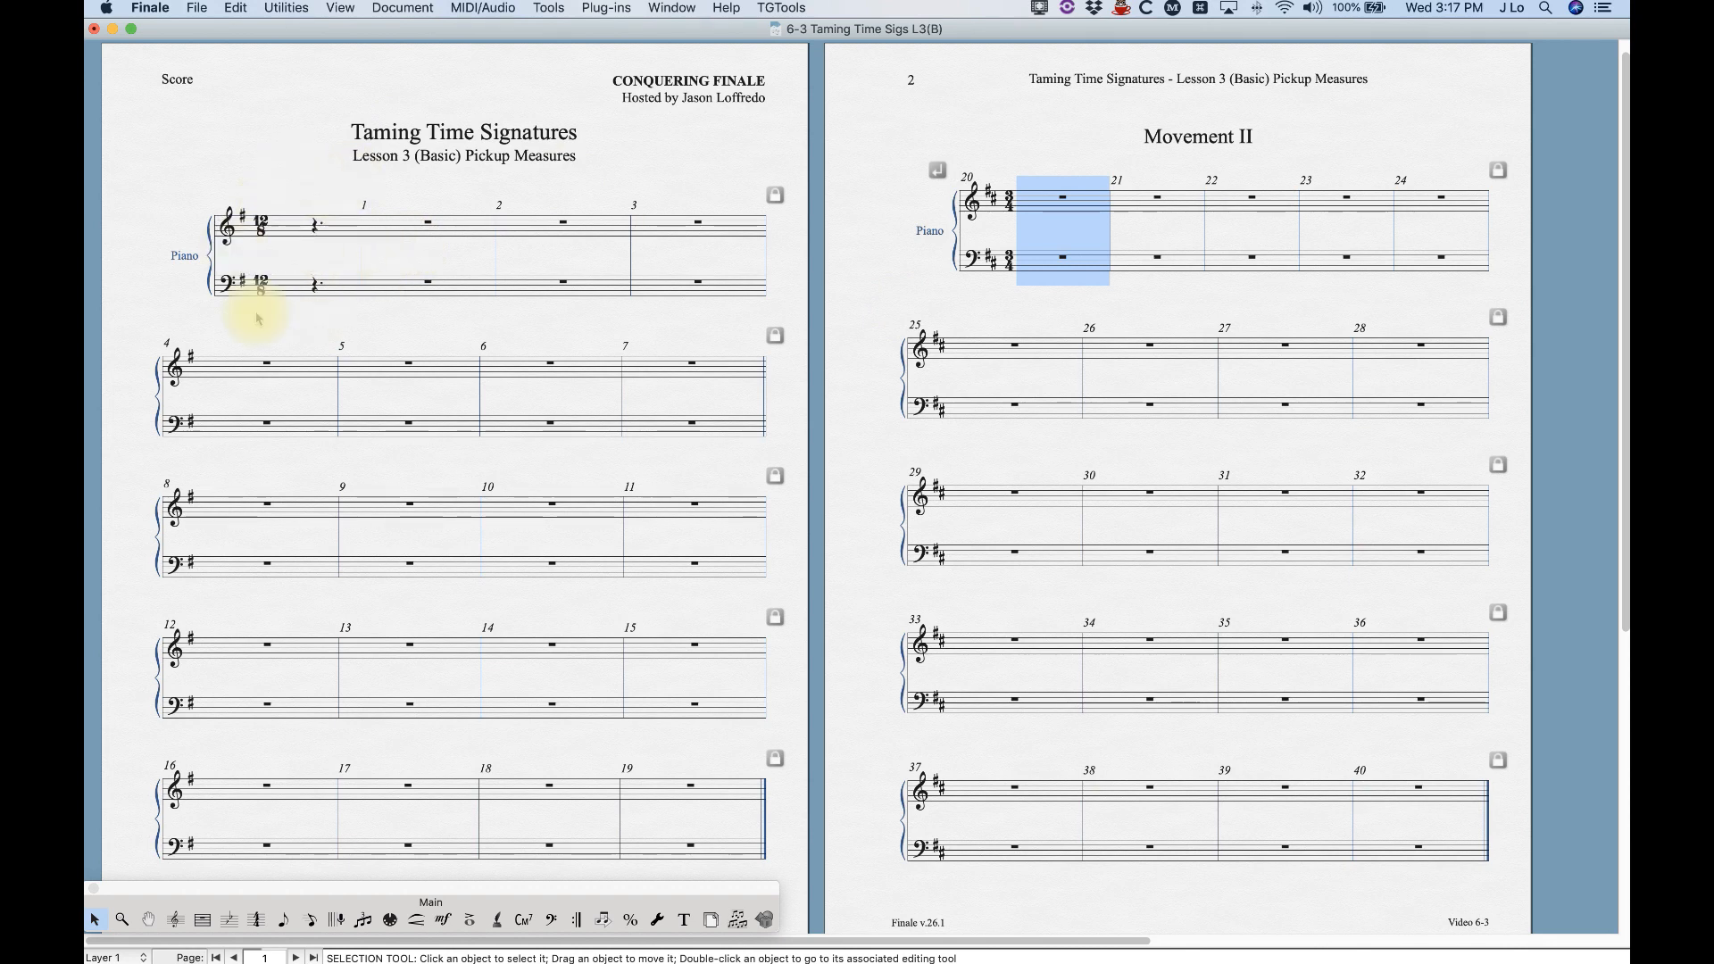
# Step: Undo the dotted quarter pickup measure
pyautogui.press('super+z')
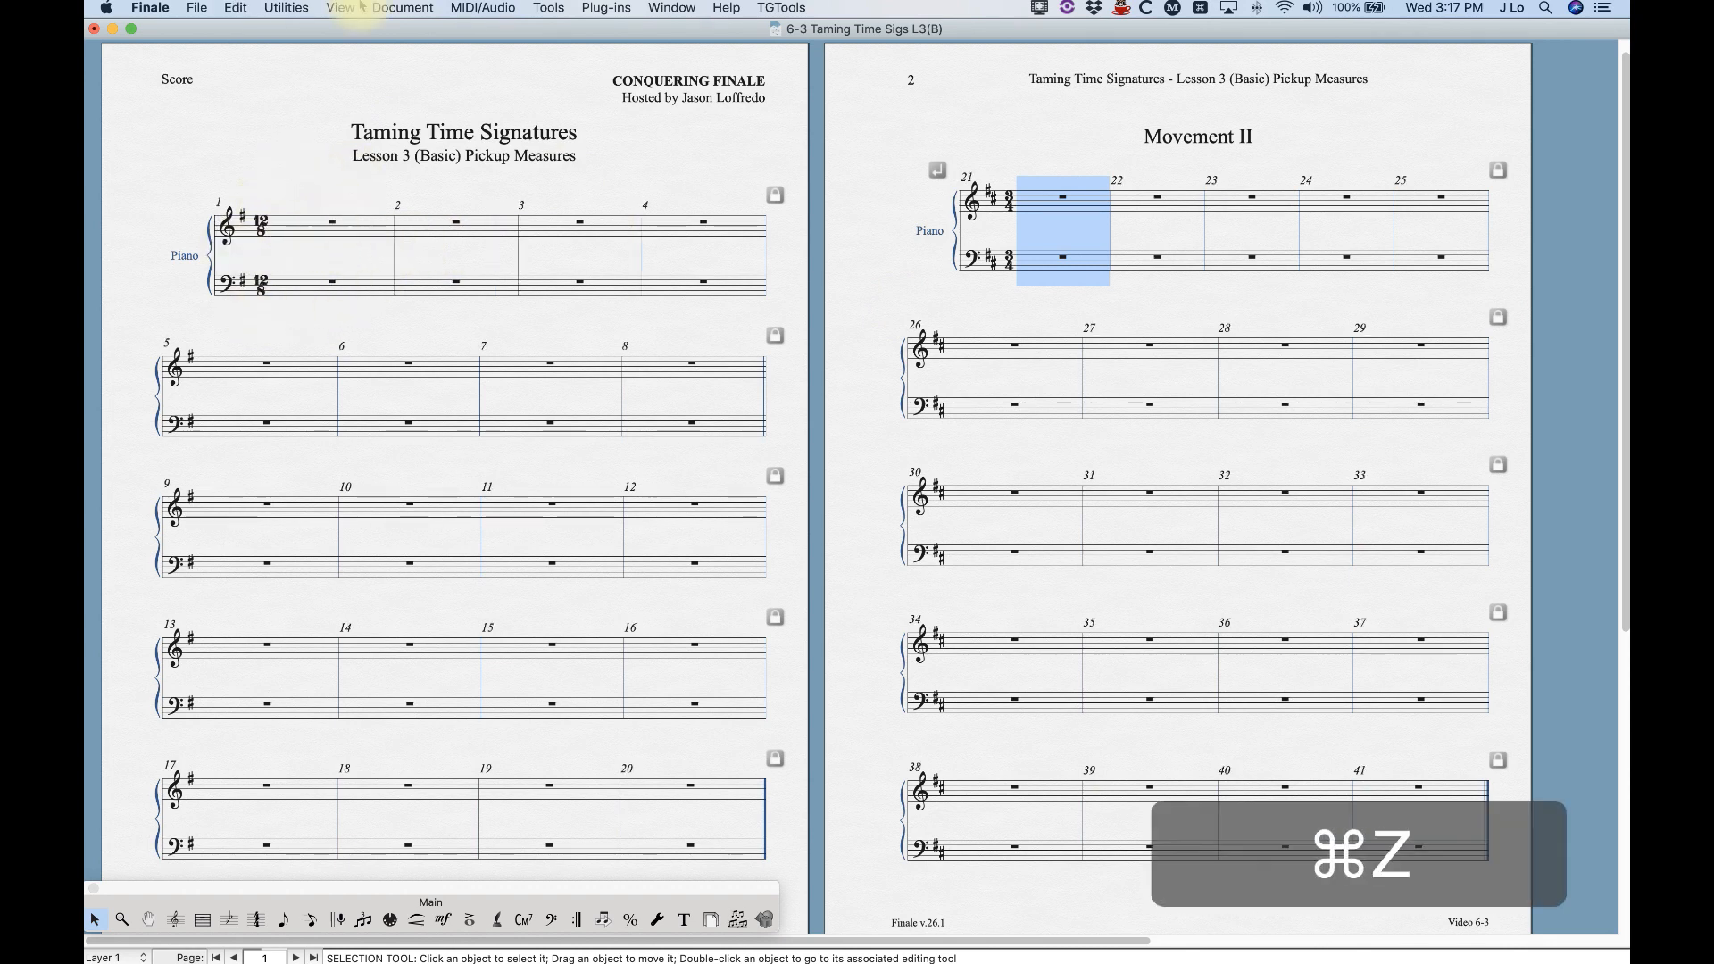
pyautogui.click(407, 8)
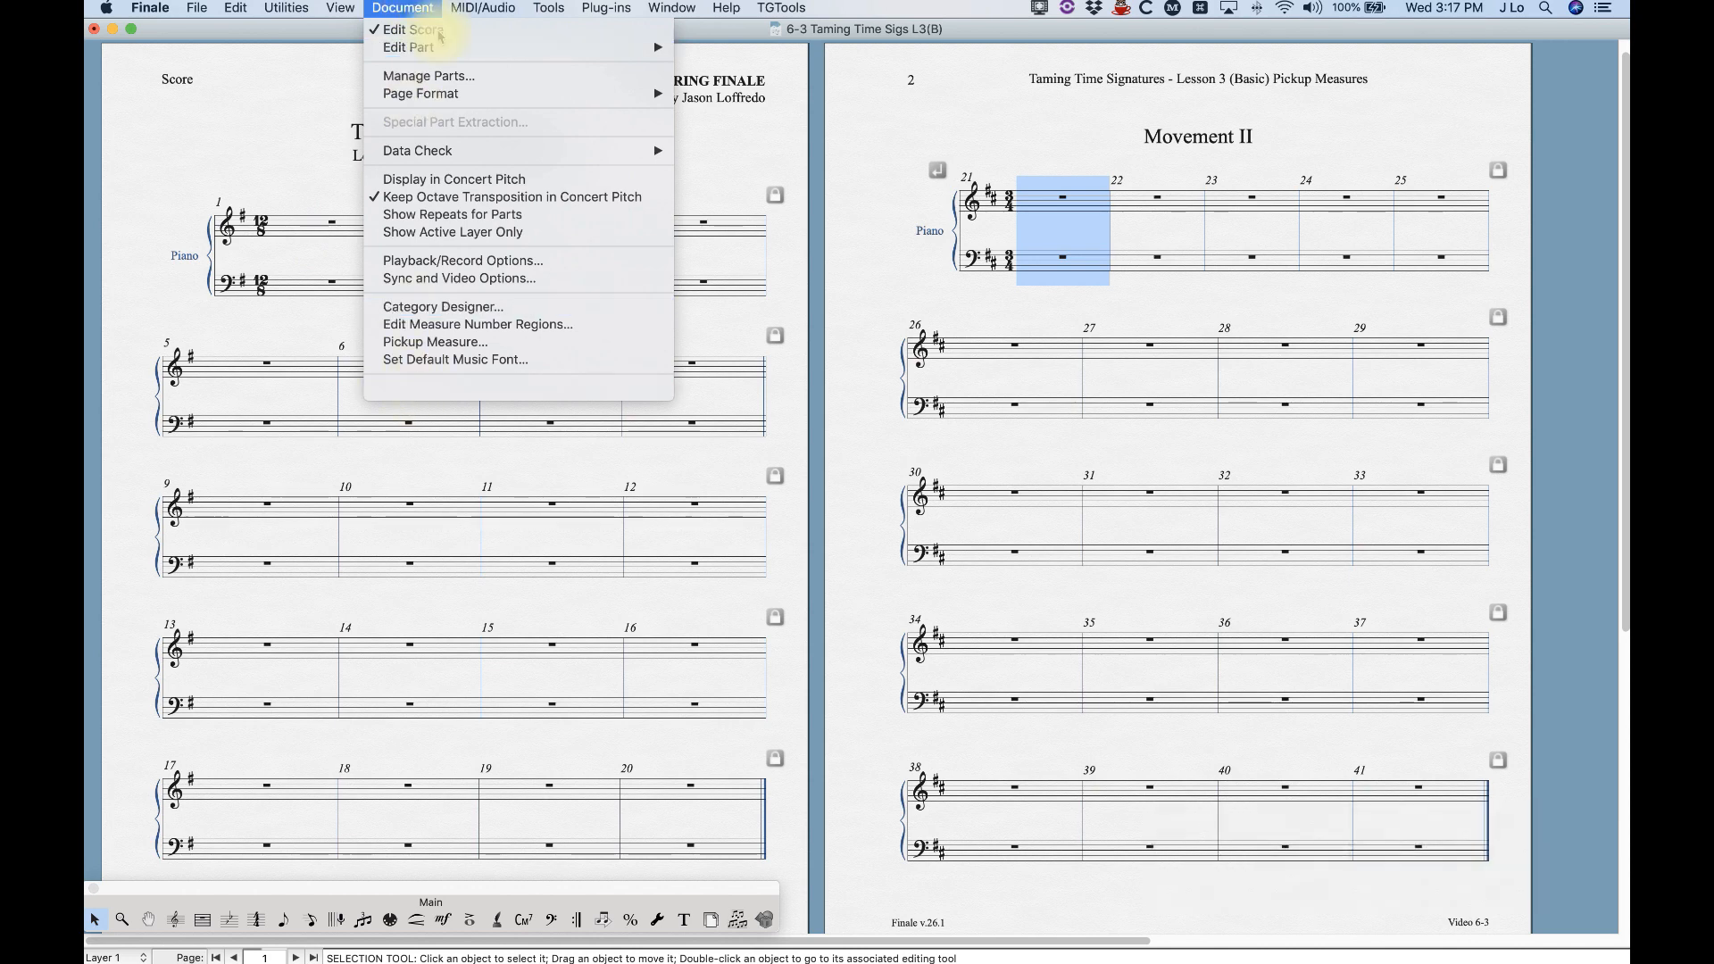
pyautogui.click(411, 9)
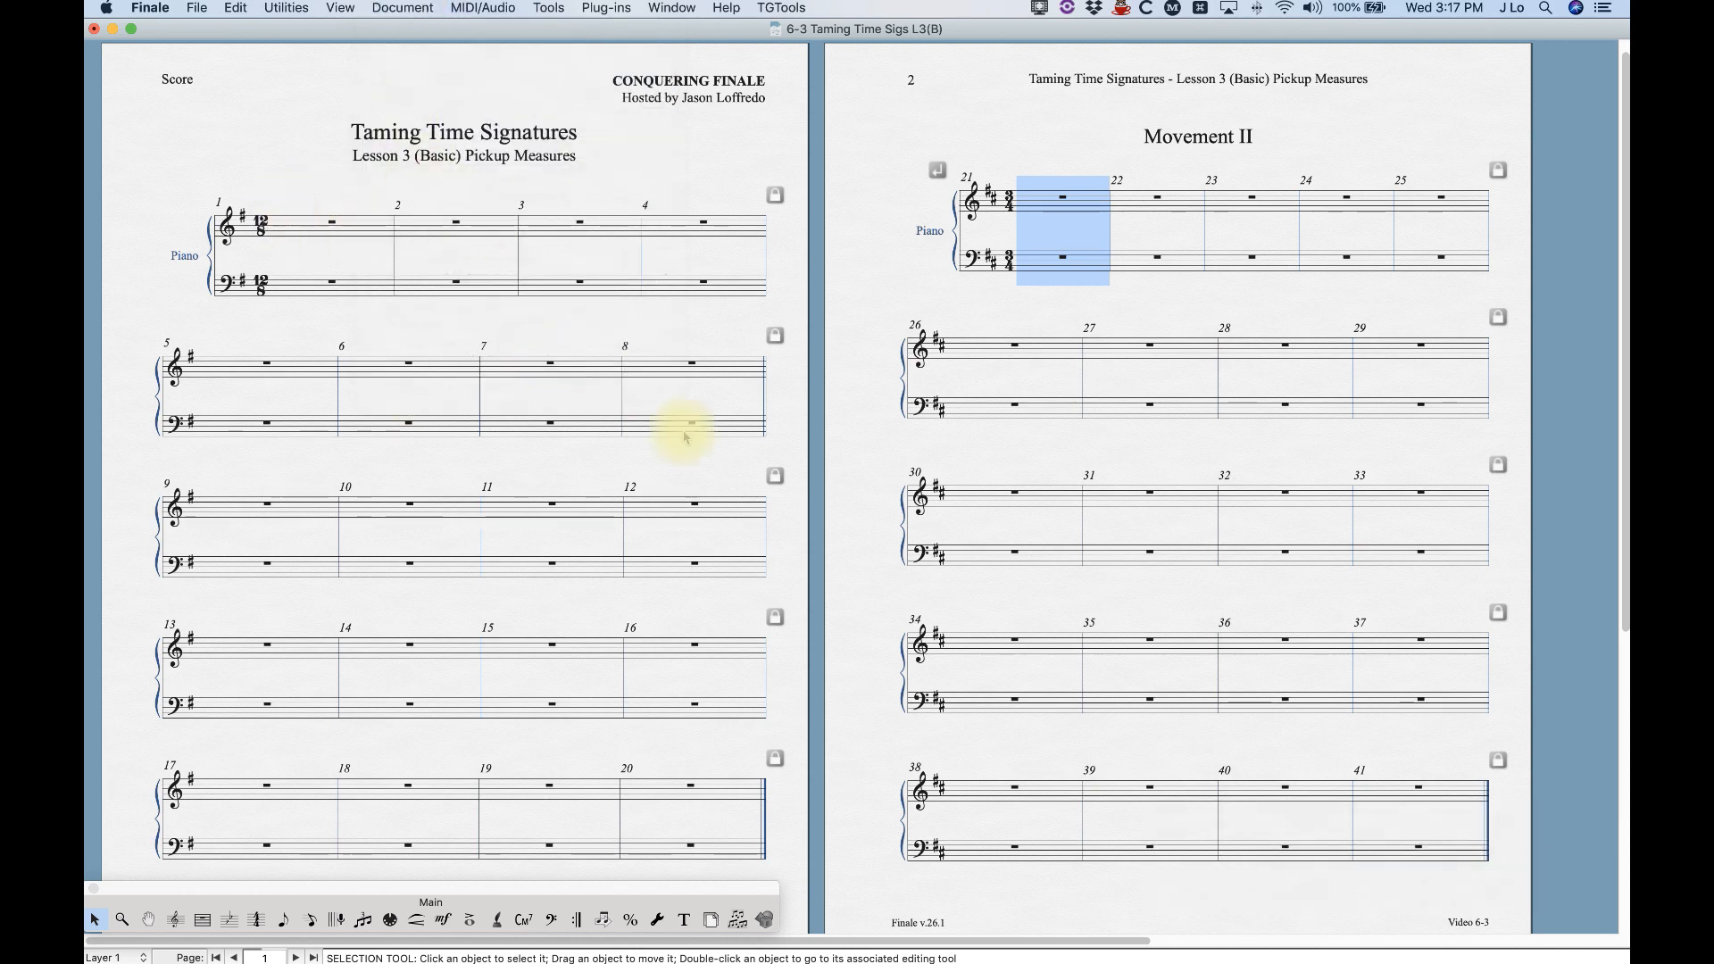
# Step: Set the time signature at the start of Movement II to one quarter-note beat, limited to measure 21 through 21
pyautogui.hscroll(5, 888, 380)
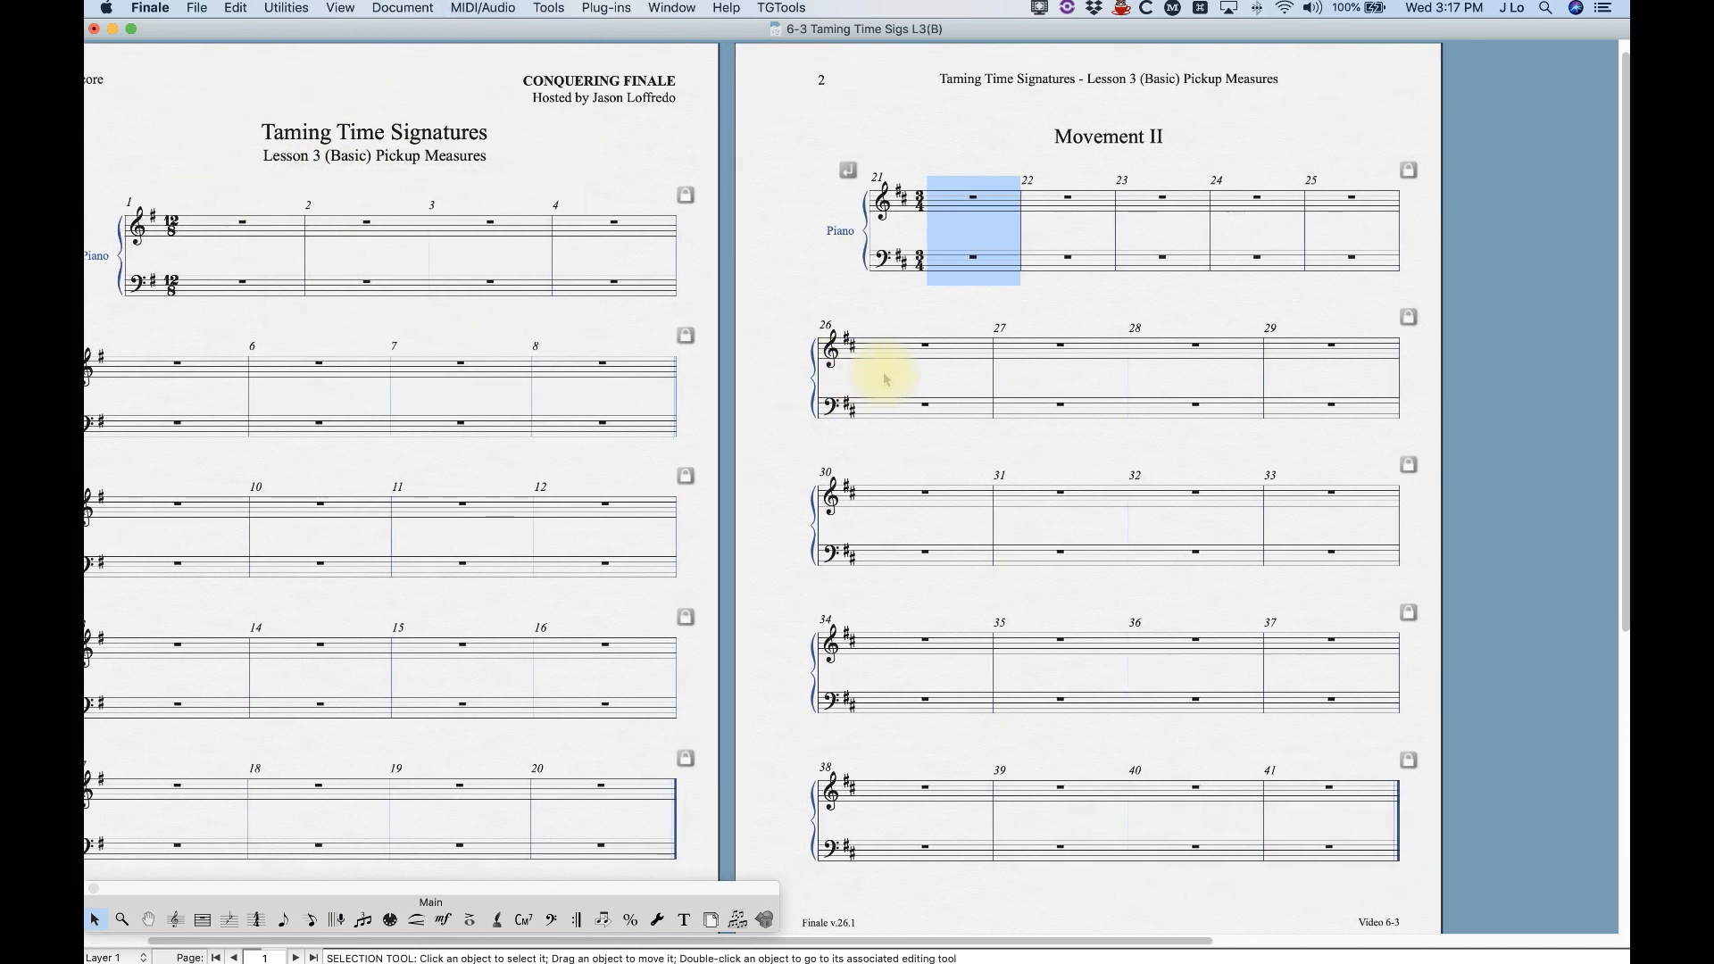
pyautogui.press('super+equal')
pyautogui.press('super+equal')
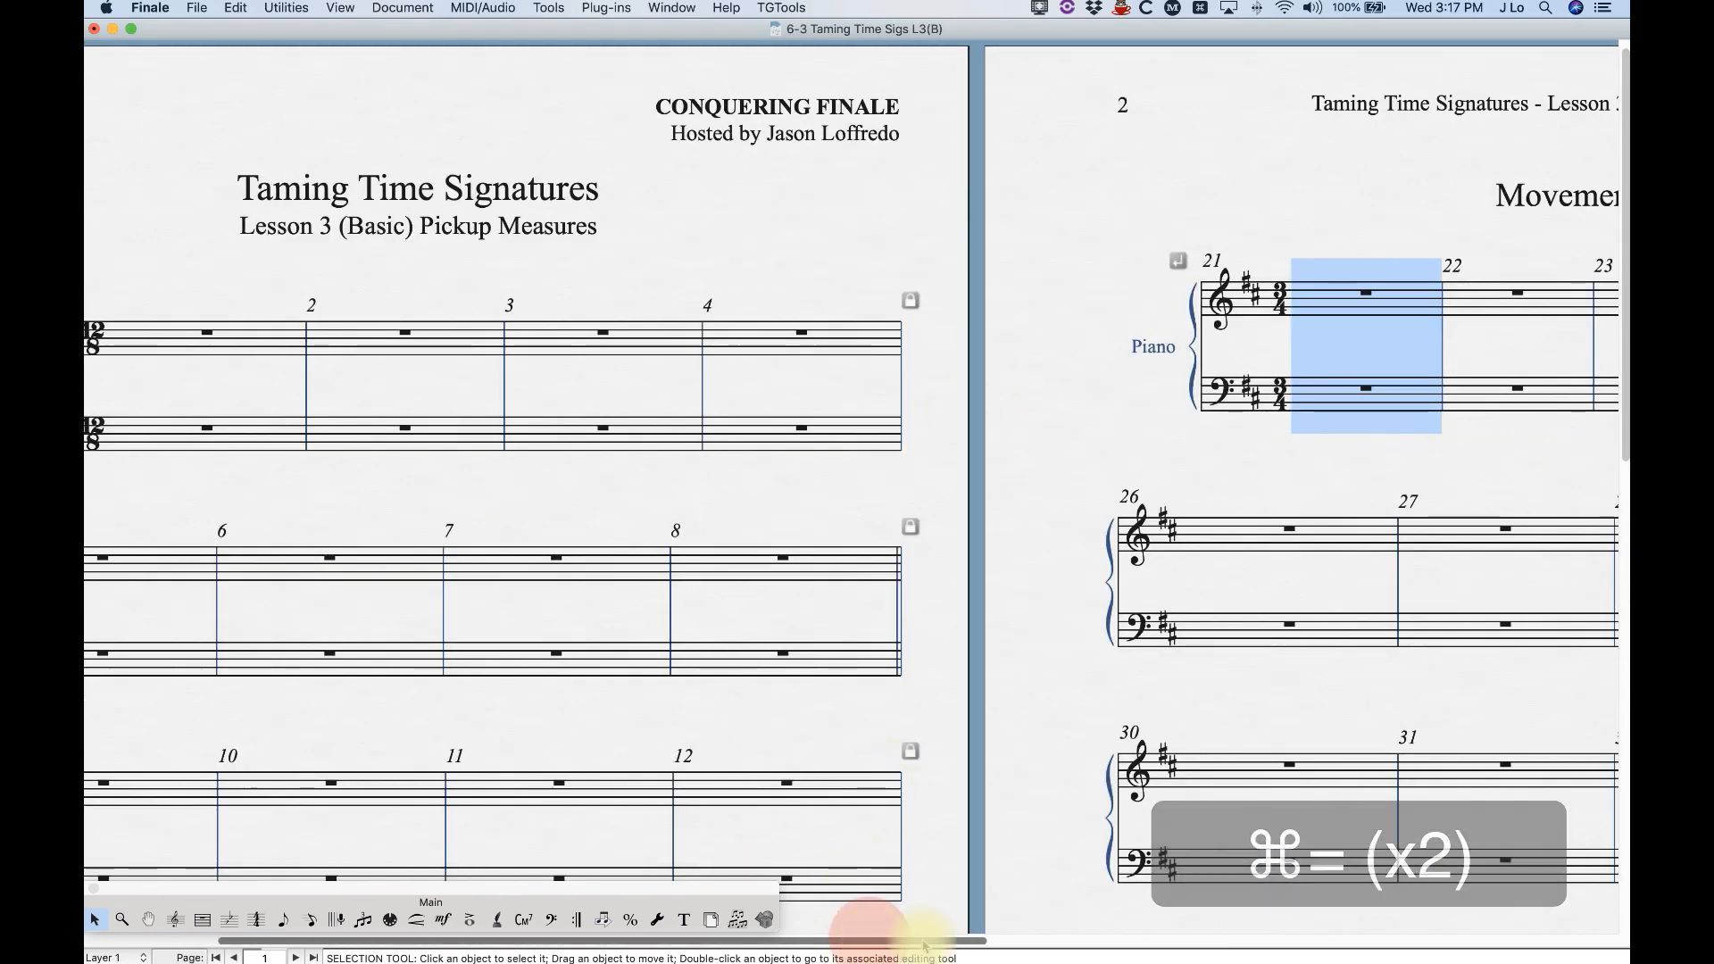
pyautogui.moveTo(870, 944); pyautogui.dragTo(1261, 944)
pyautogui.click(619, 189)
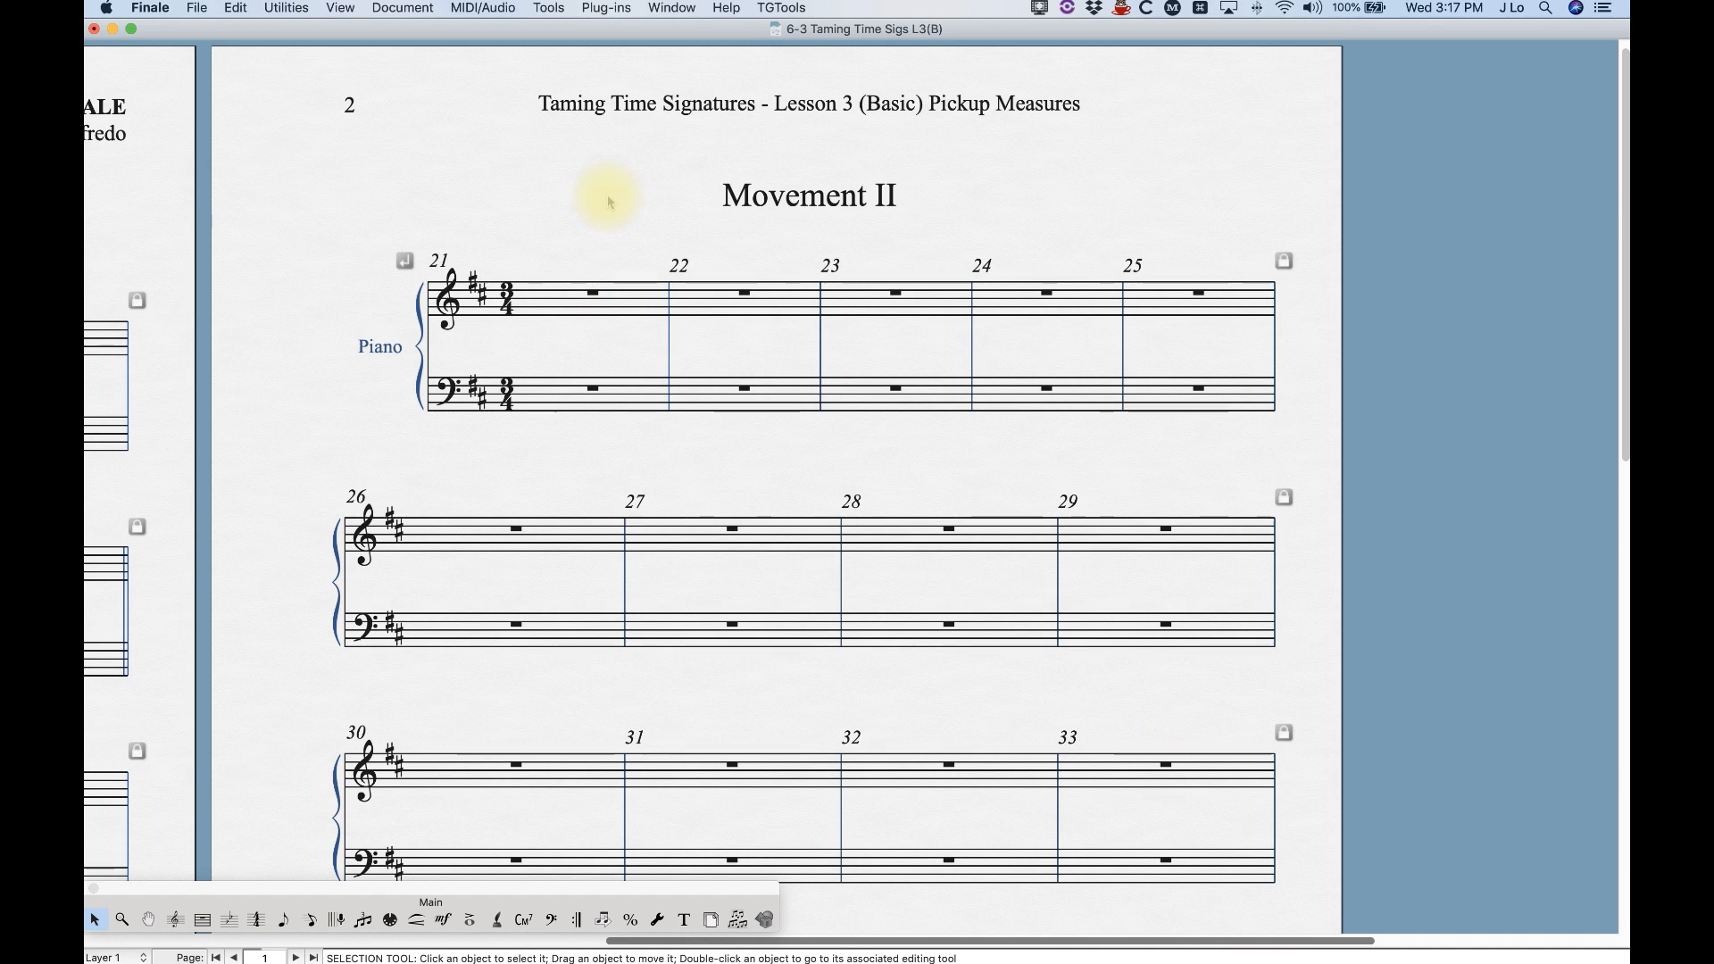
pyautogui.click(256, 920)
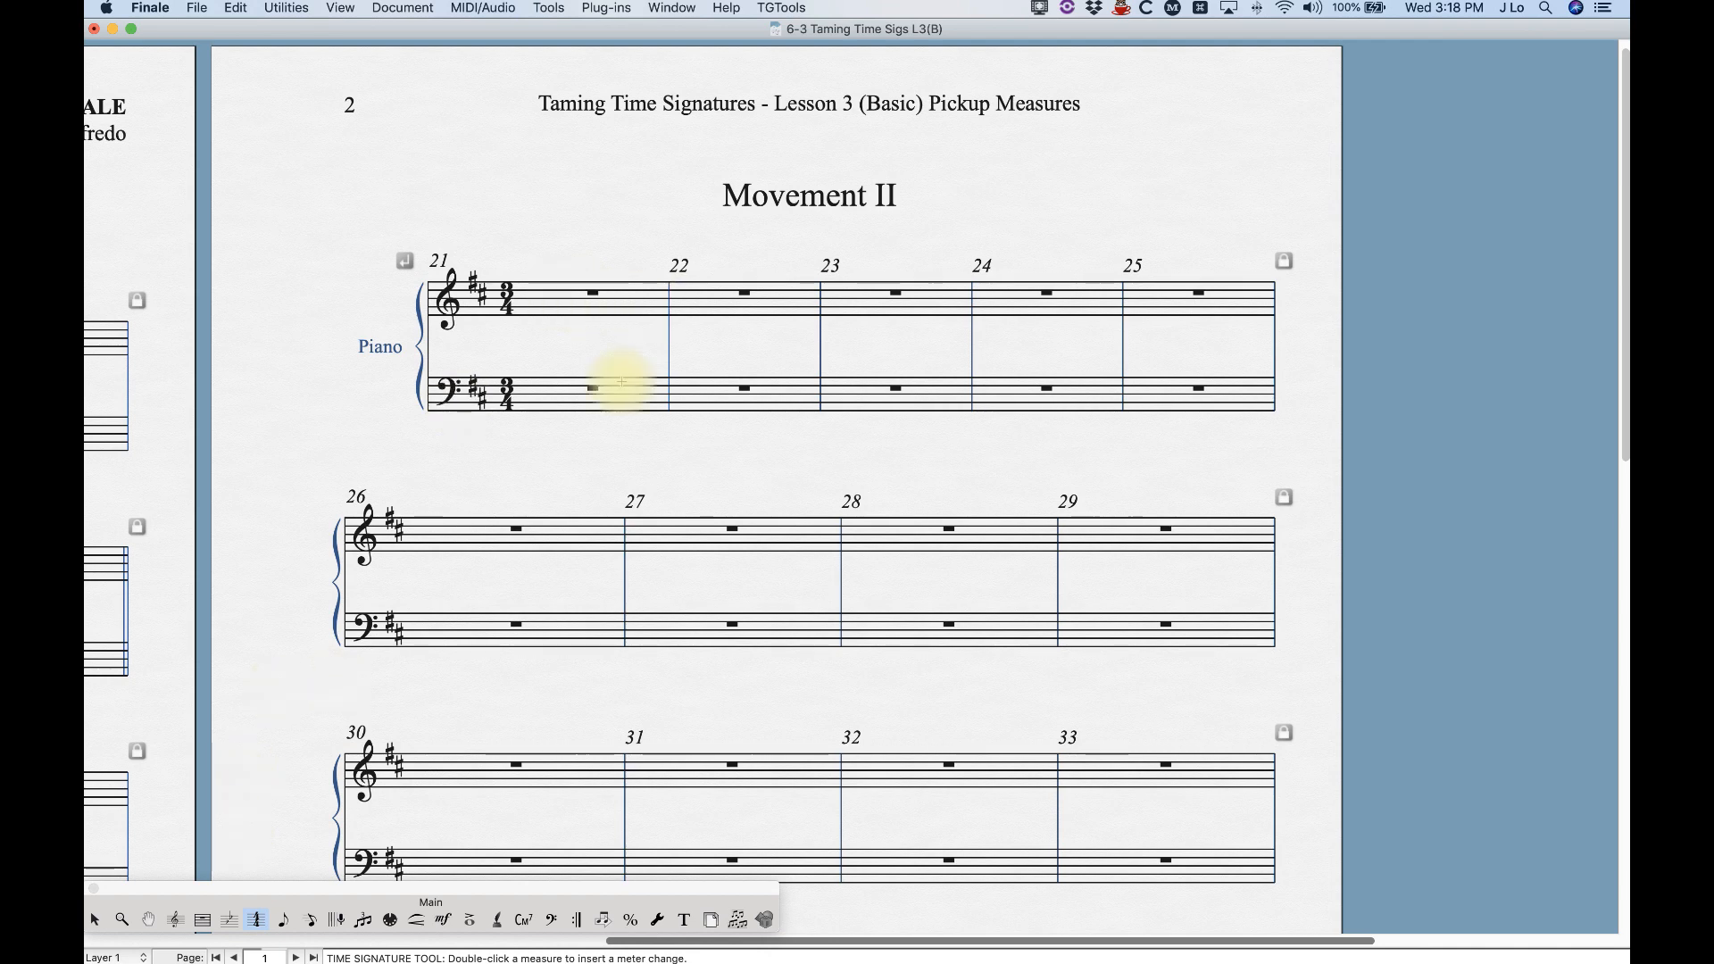
pyautogui.click(582, 307)
pyautogui.doubleClick(582, 306)
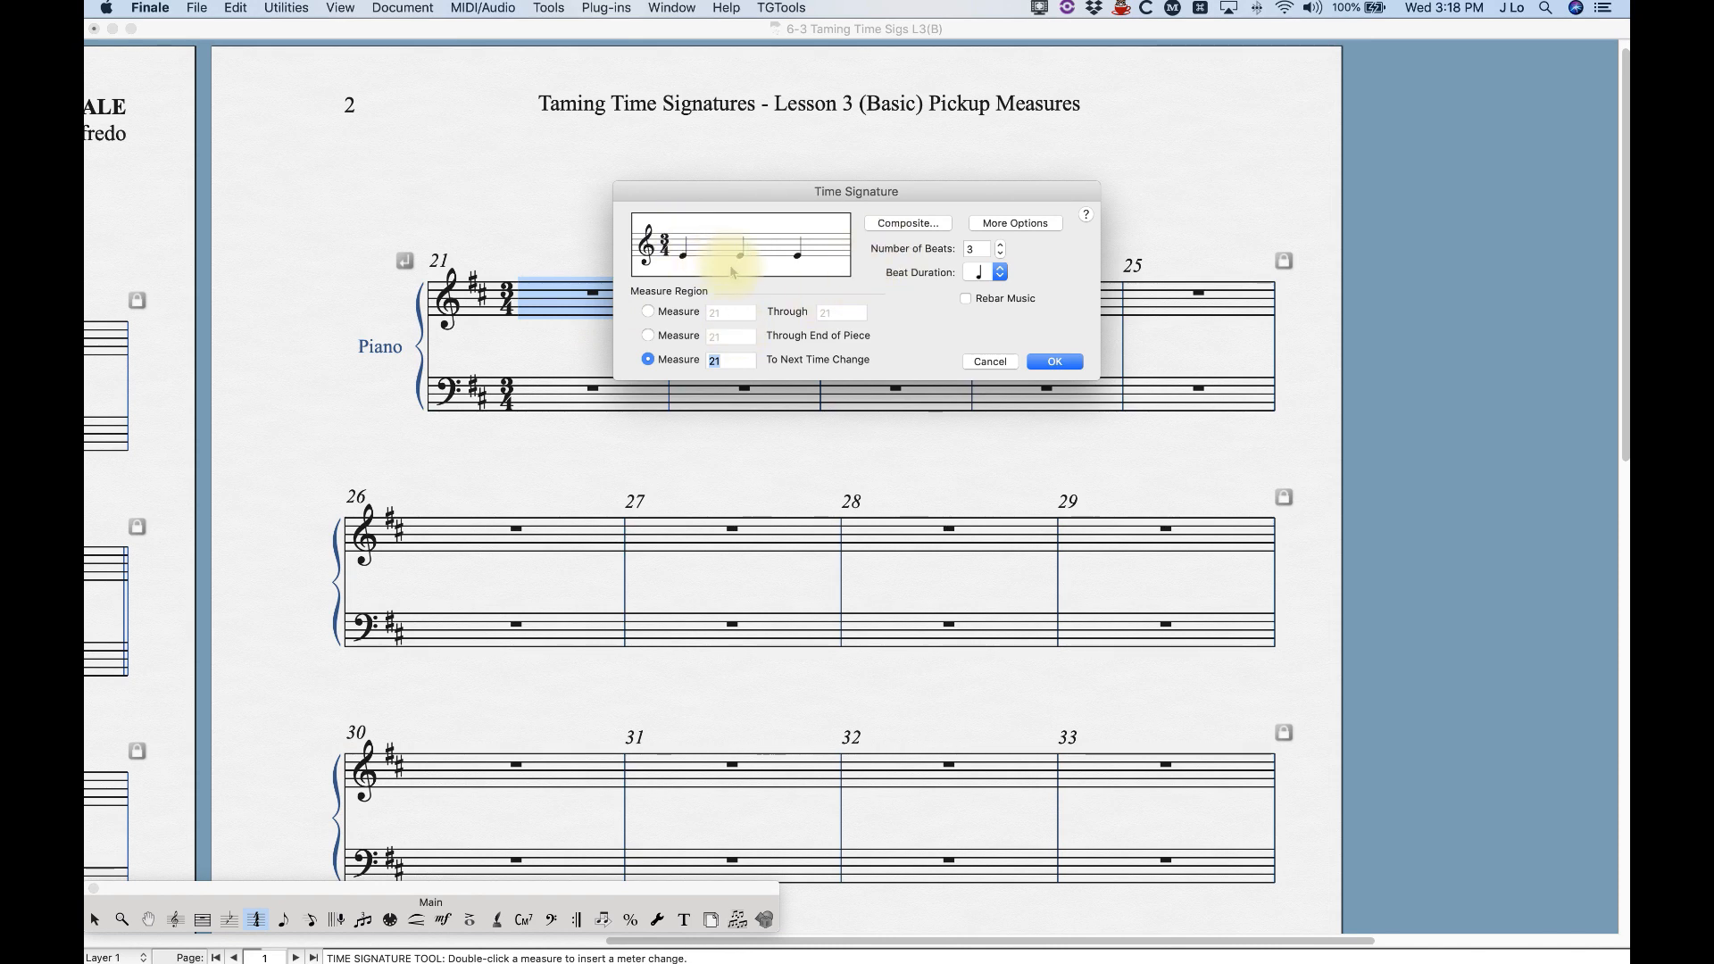
pyautogui.click(1002, 254)
pyautogui.click(1000, 255)
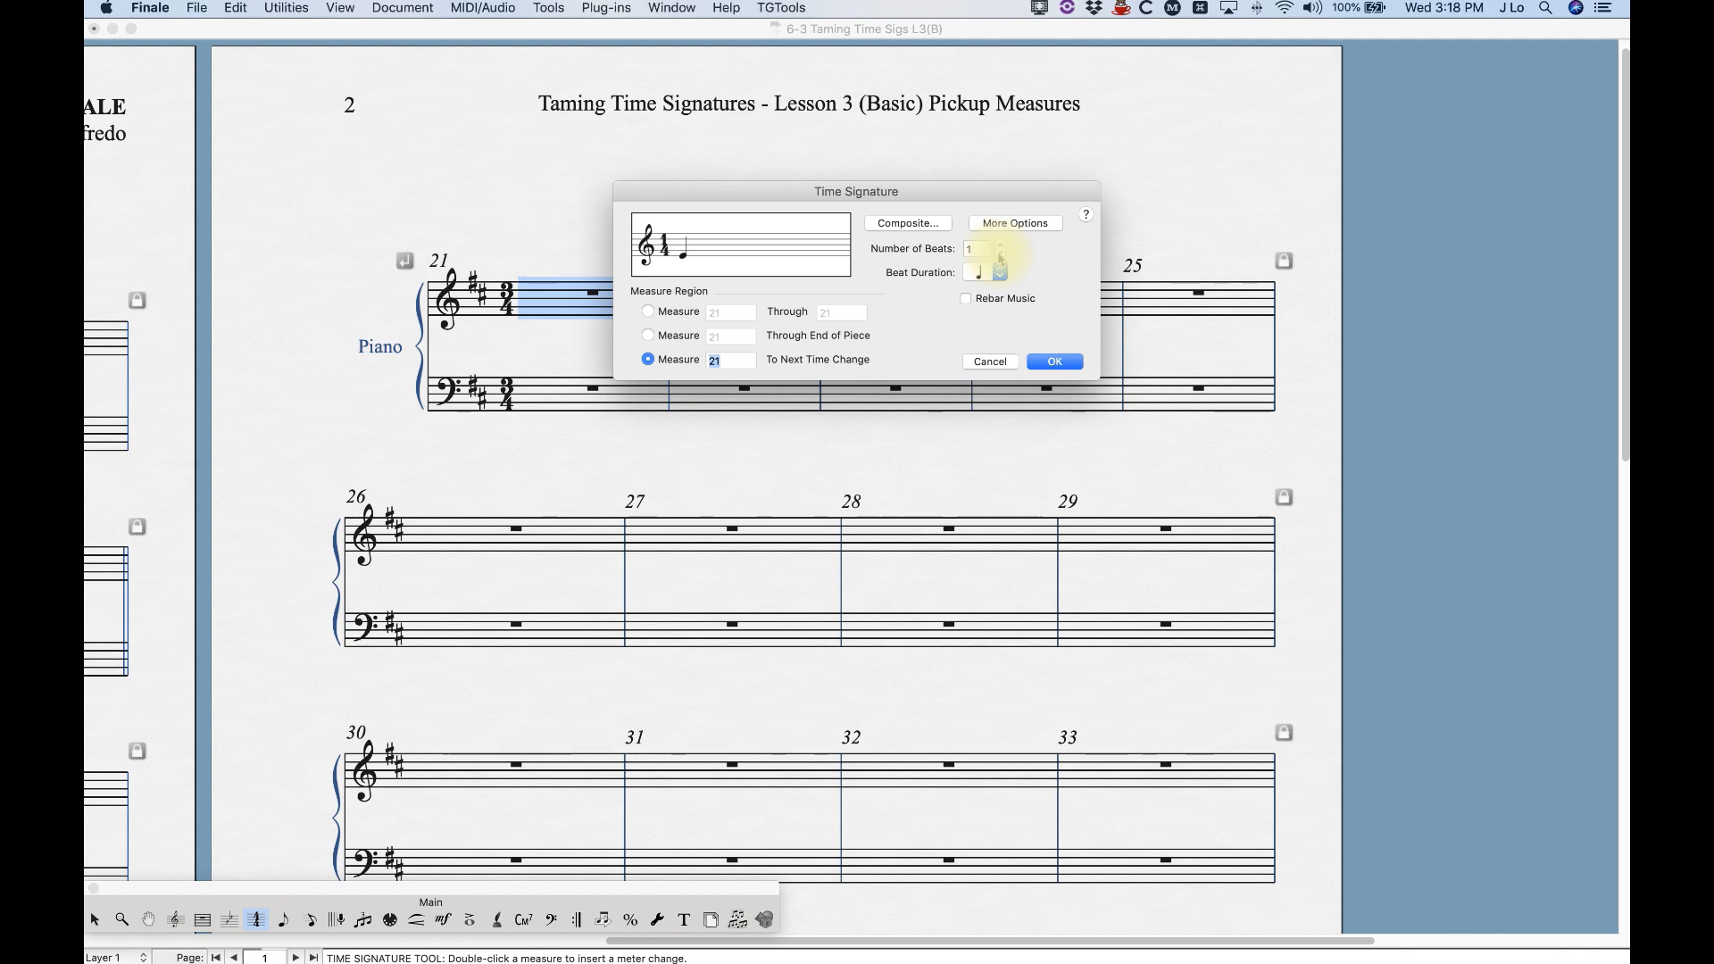
pyautogui.click(682, 314)
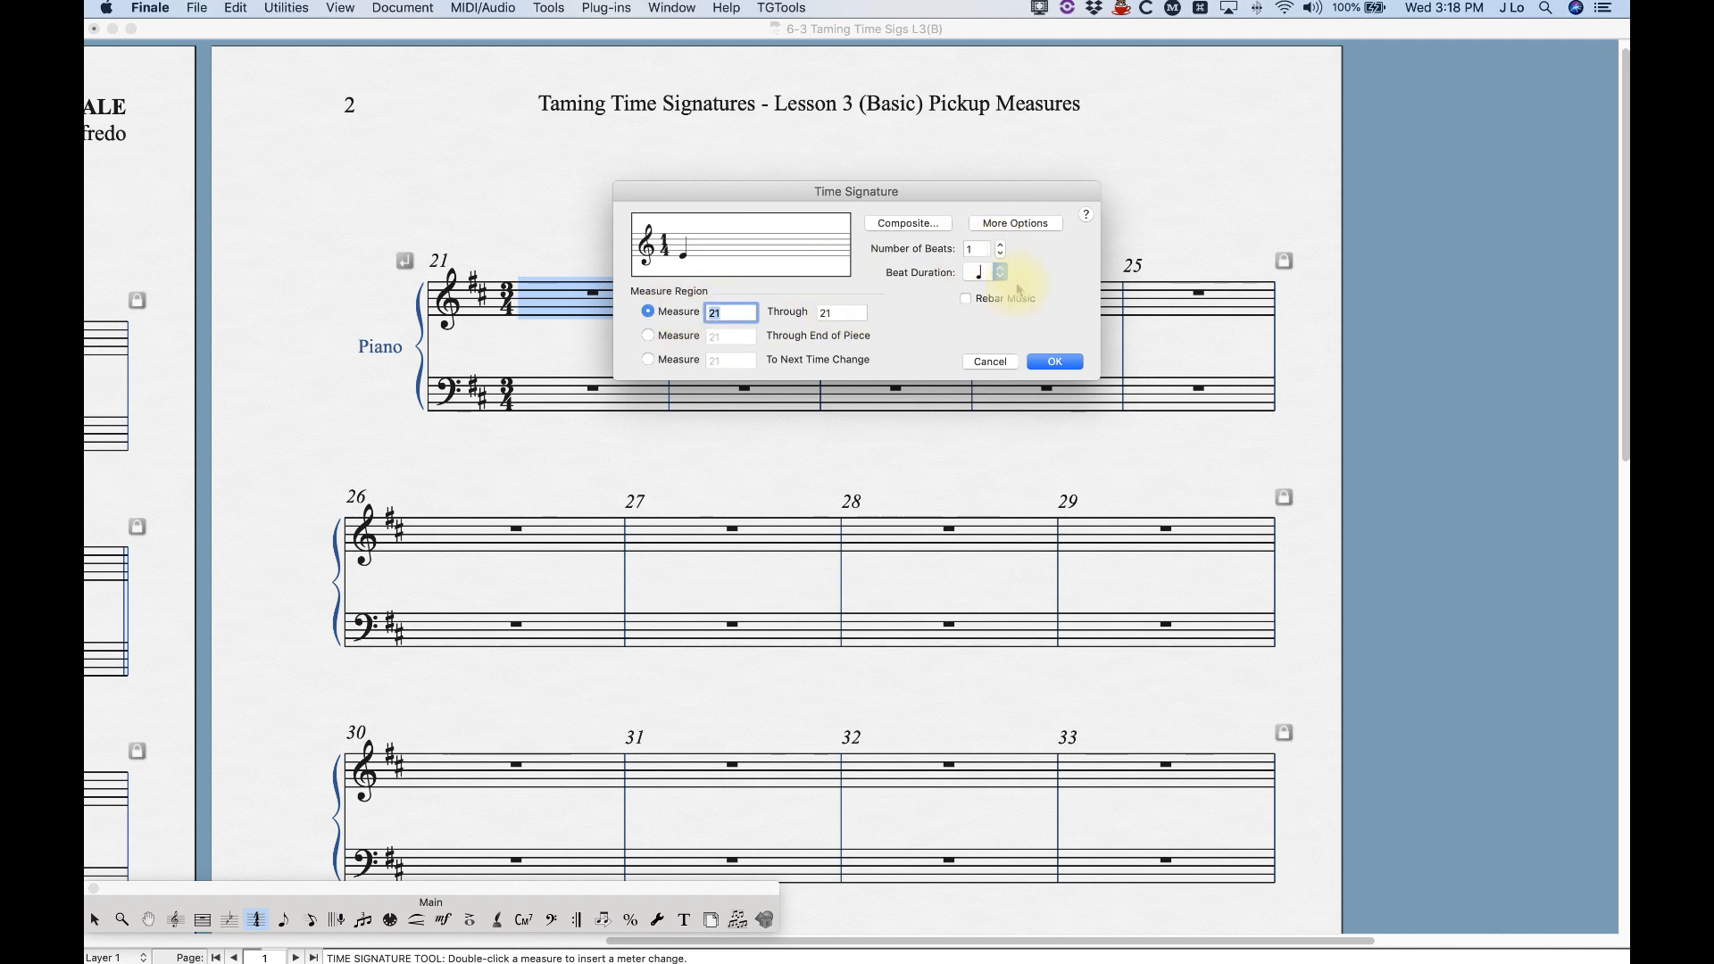
# Step: Use a different time signature for display in measure 21, showing 3/4, and apply the meter change
pyautogui.click(1015, 224)
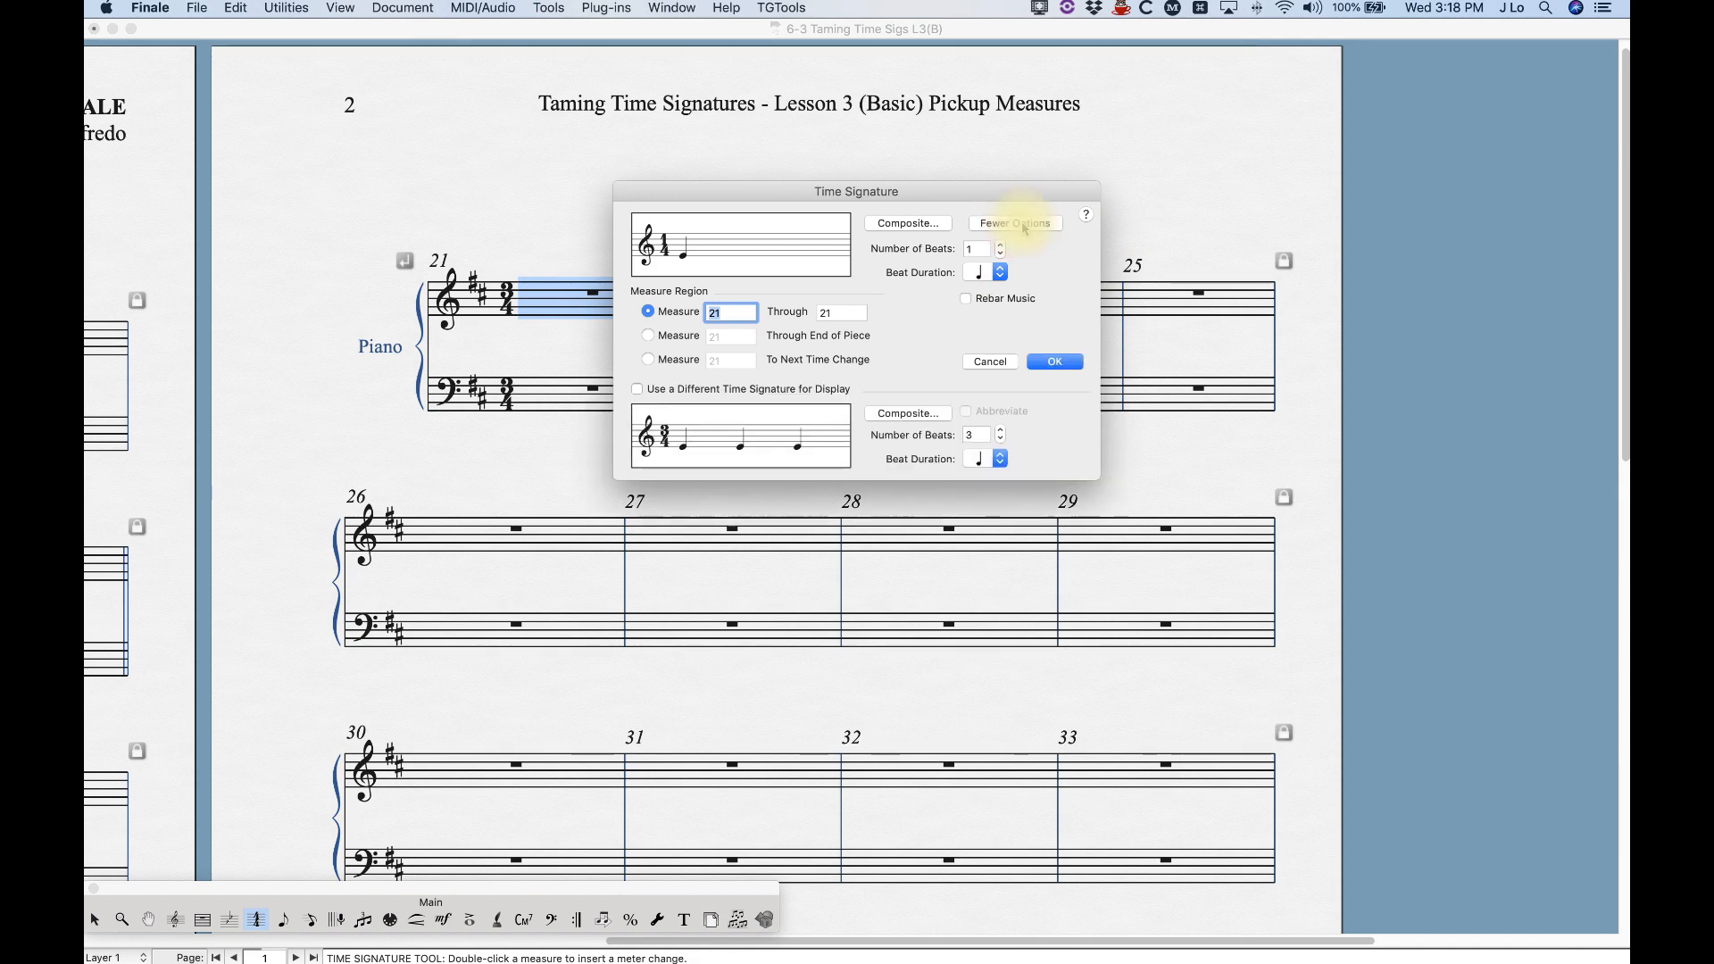
pyautogui.click(638, 390)
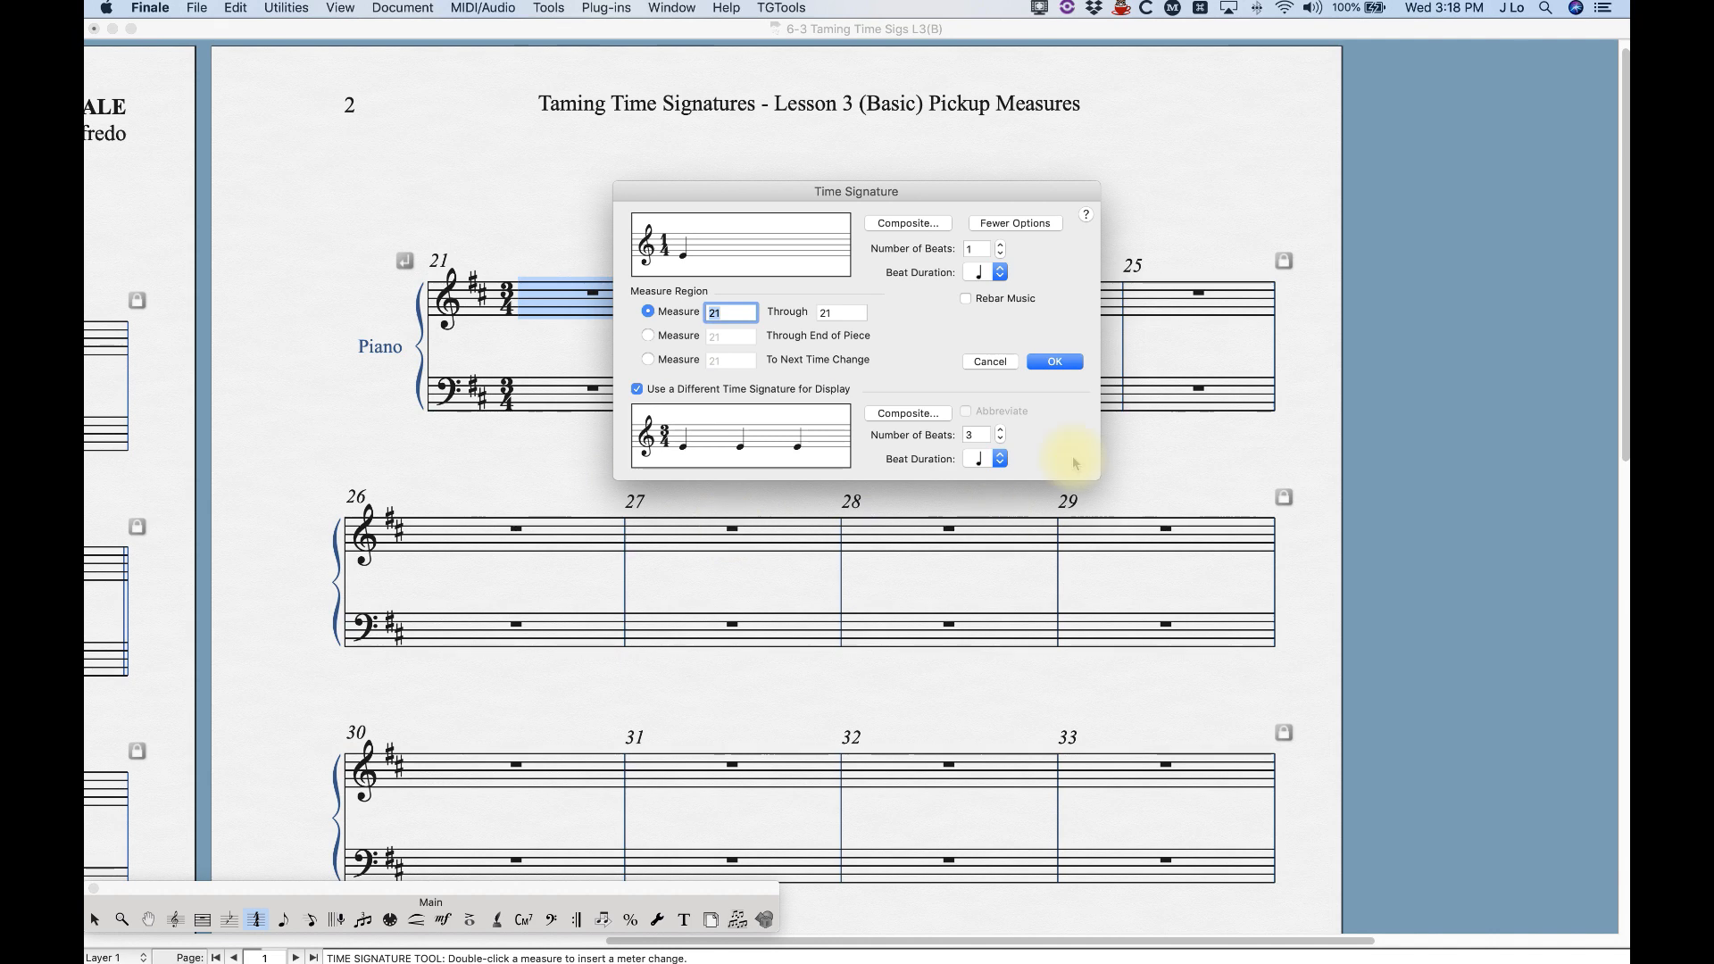
pyautogui.click(1055, 361)
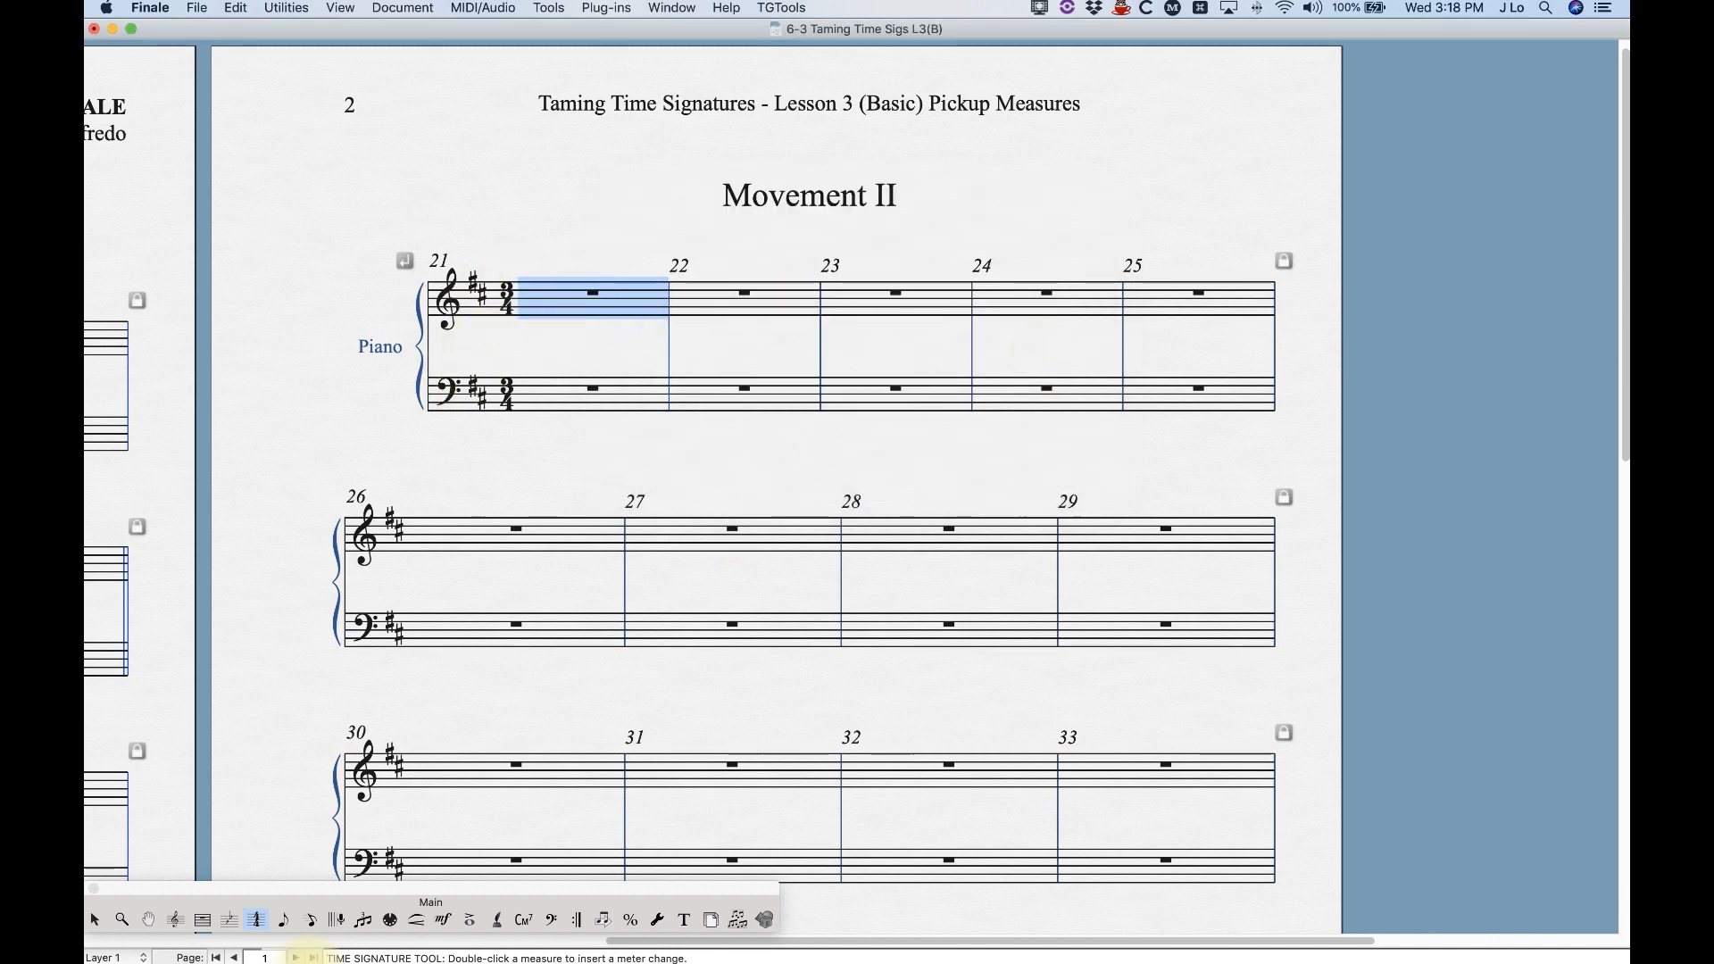
# Step: Enter a quarter note in treble measure 21 and three ascending quarter notes in measure 22 with Speedy Entry
pyautogui.click(312, 920)
pyautogui.click(594, 295)
pyautogui.press('Up')
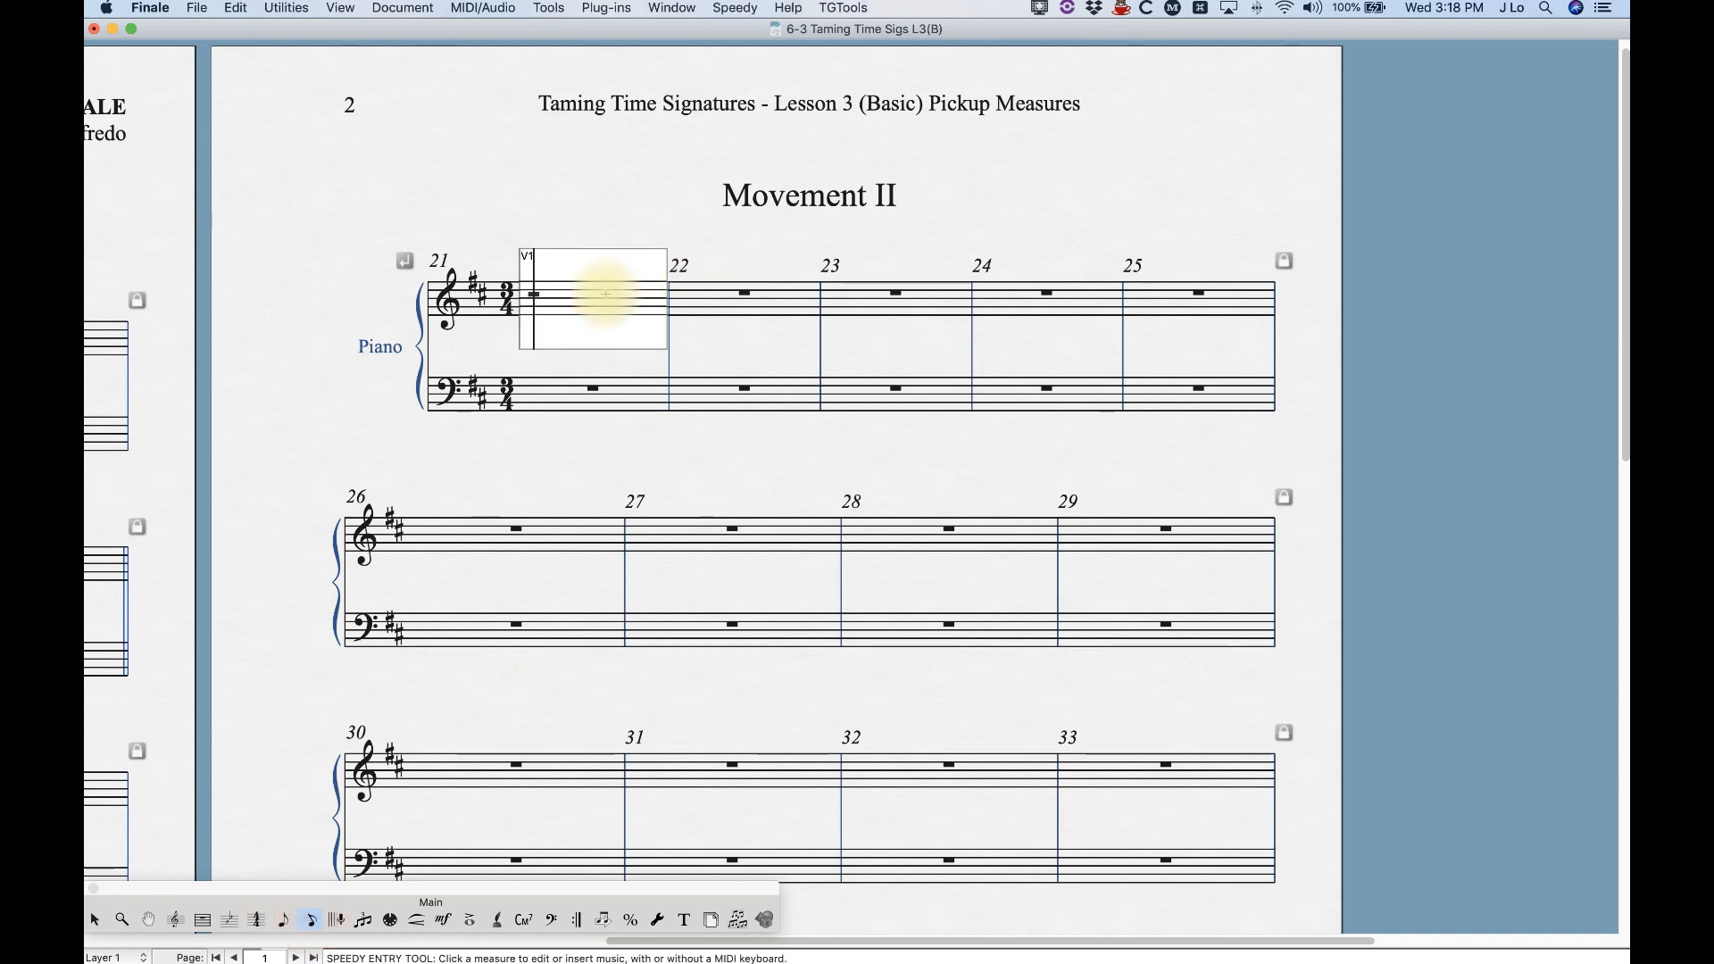
pyautogui.press('5')
pyautogui.press('5')
pyautogui.press('5')
pyautogui.press('5')
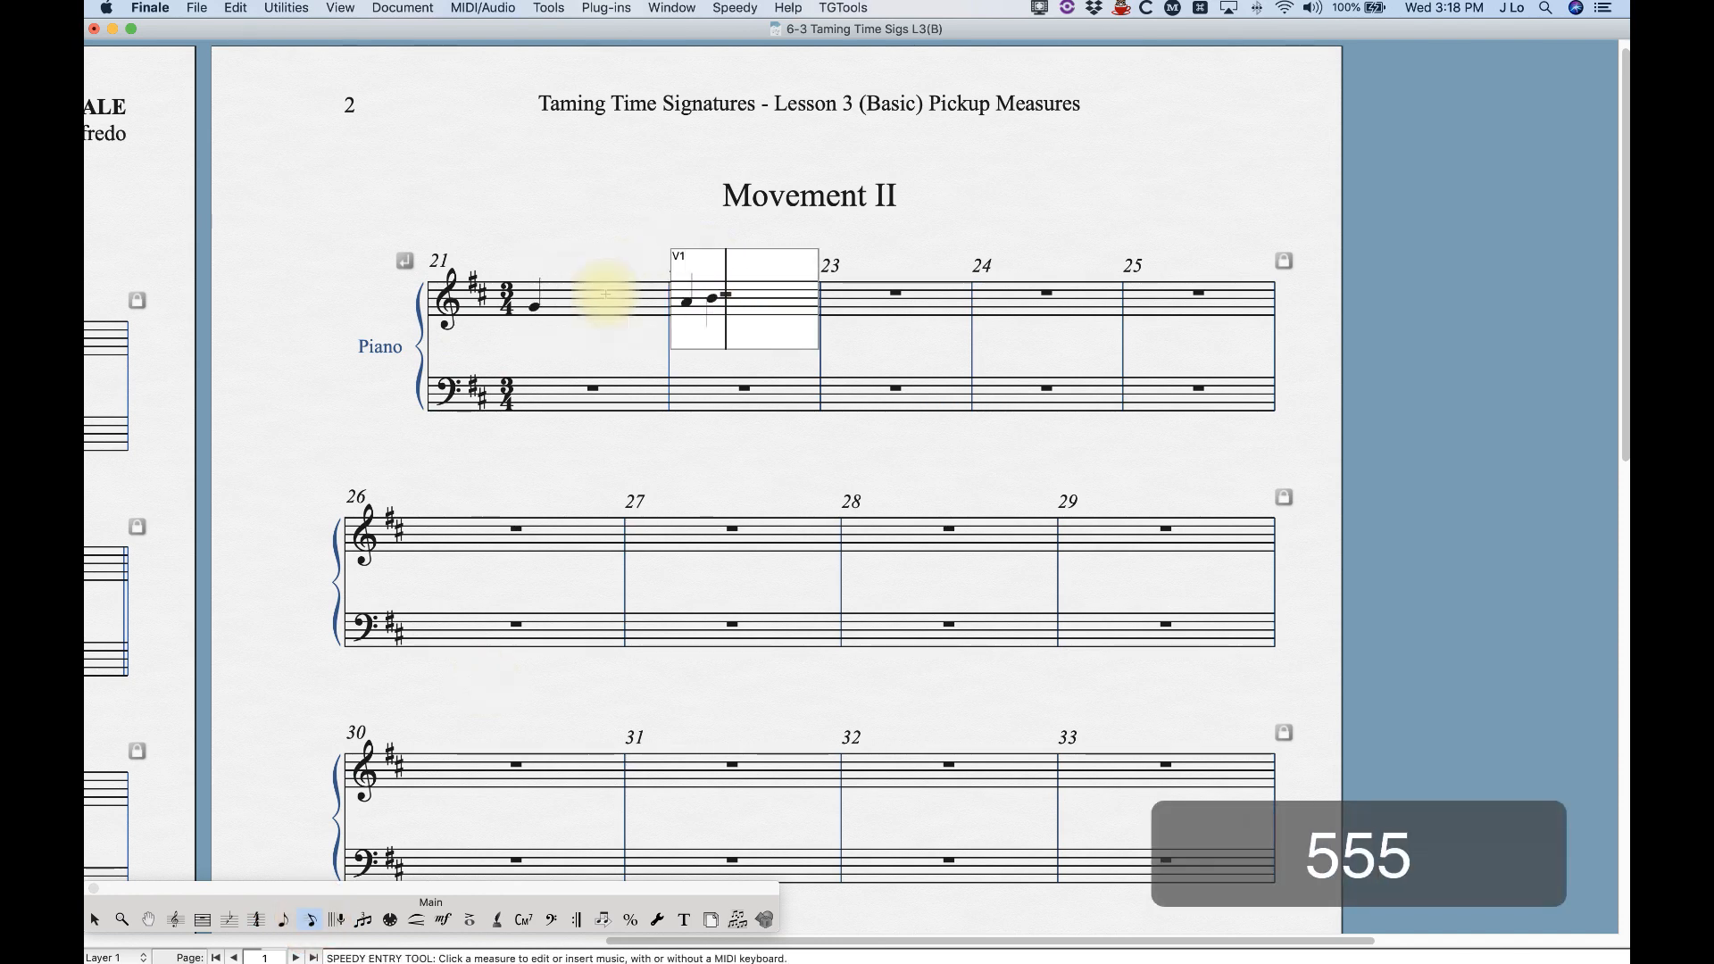
pyautogui.click(545, 227)
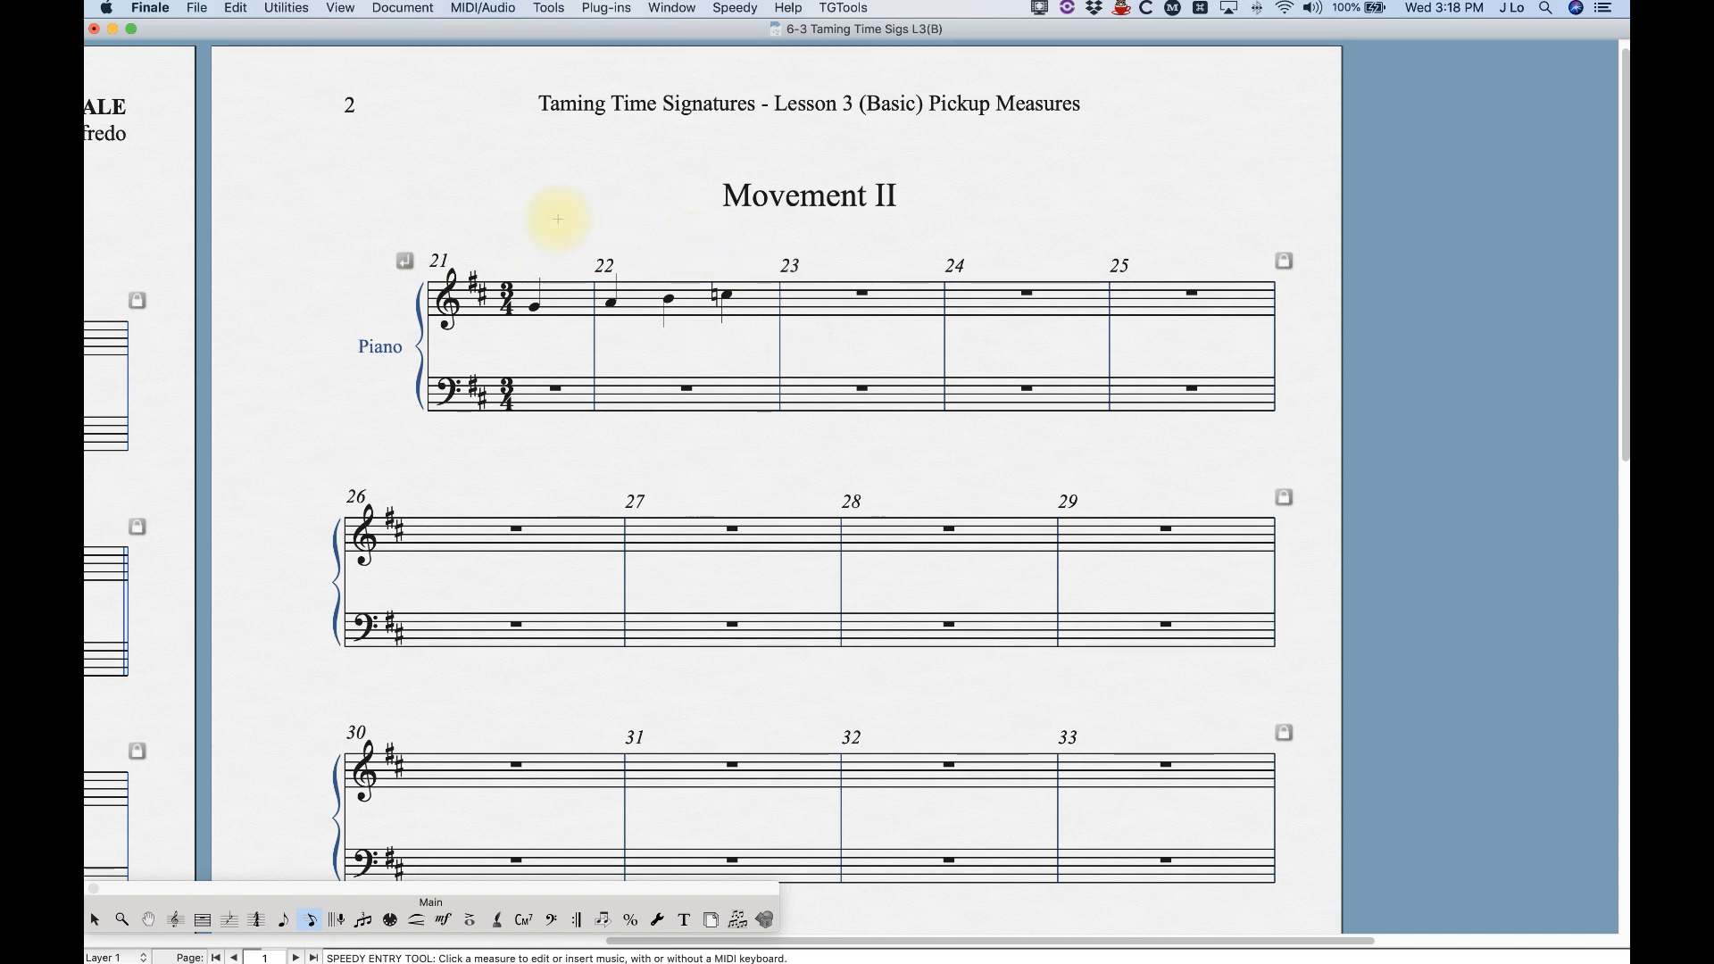
pyautogui.click(393, 7)
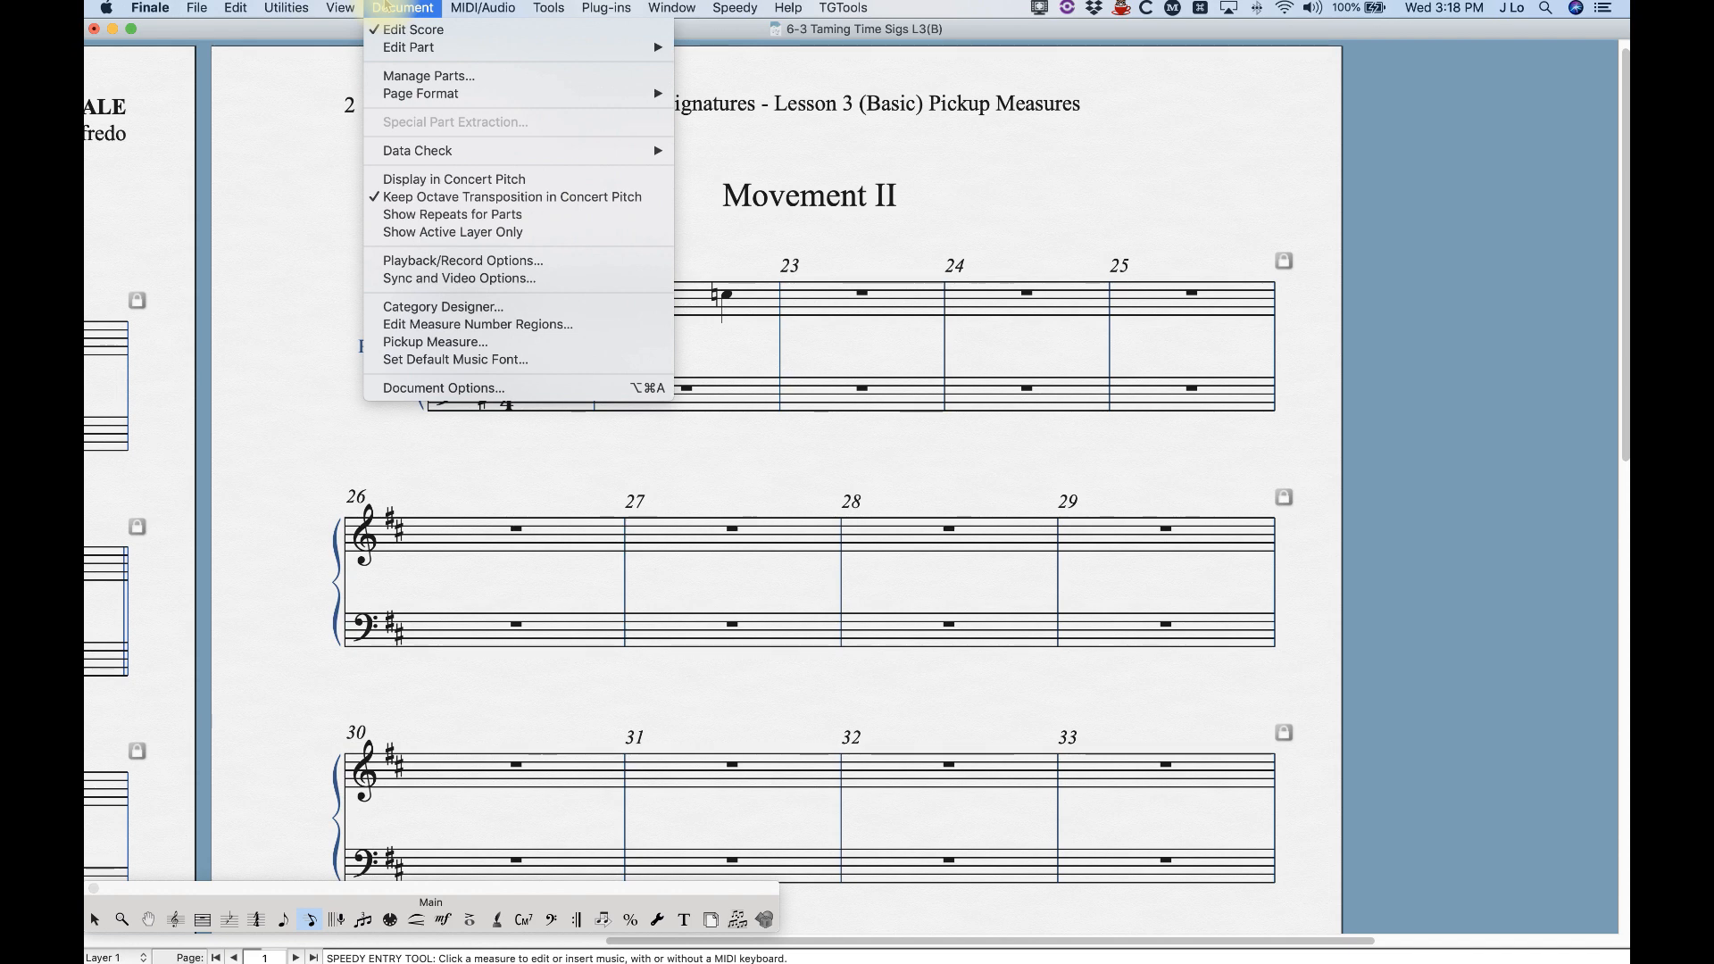
pyautogui.click(387, 6)
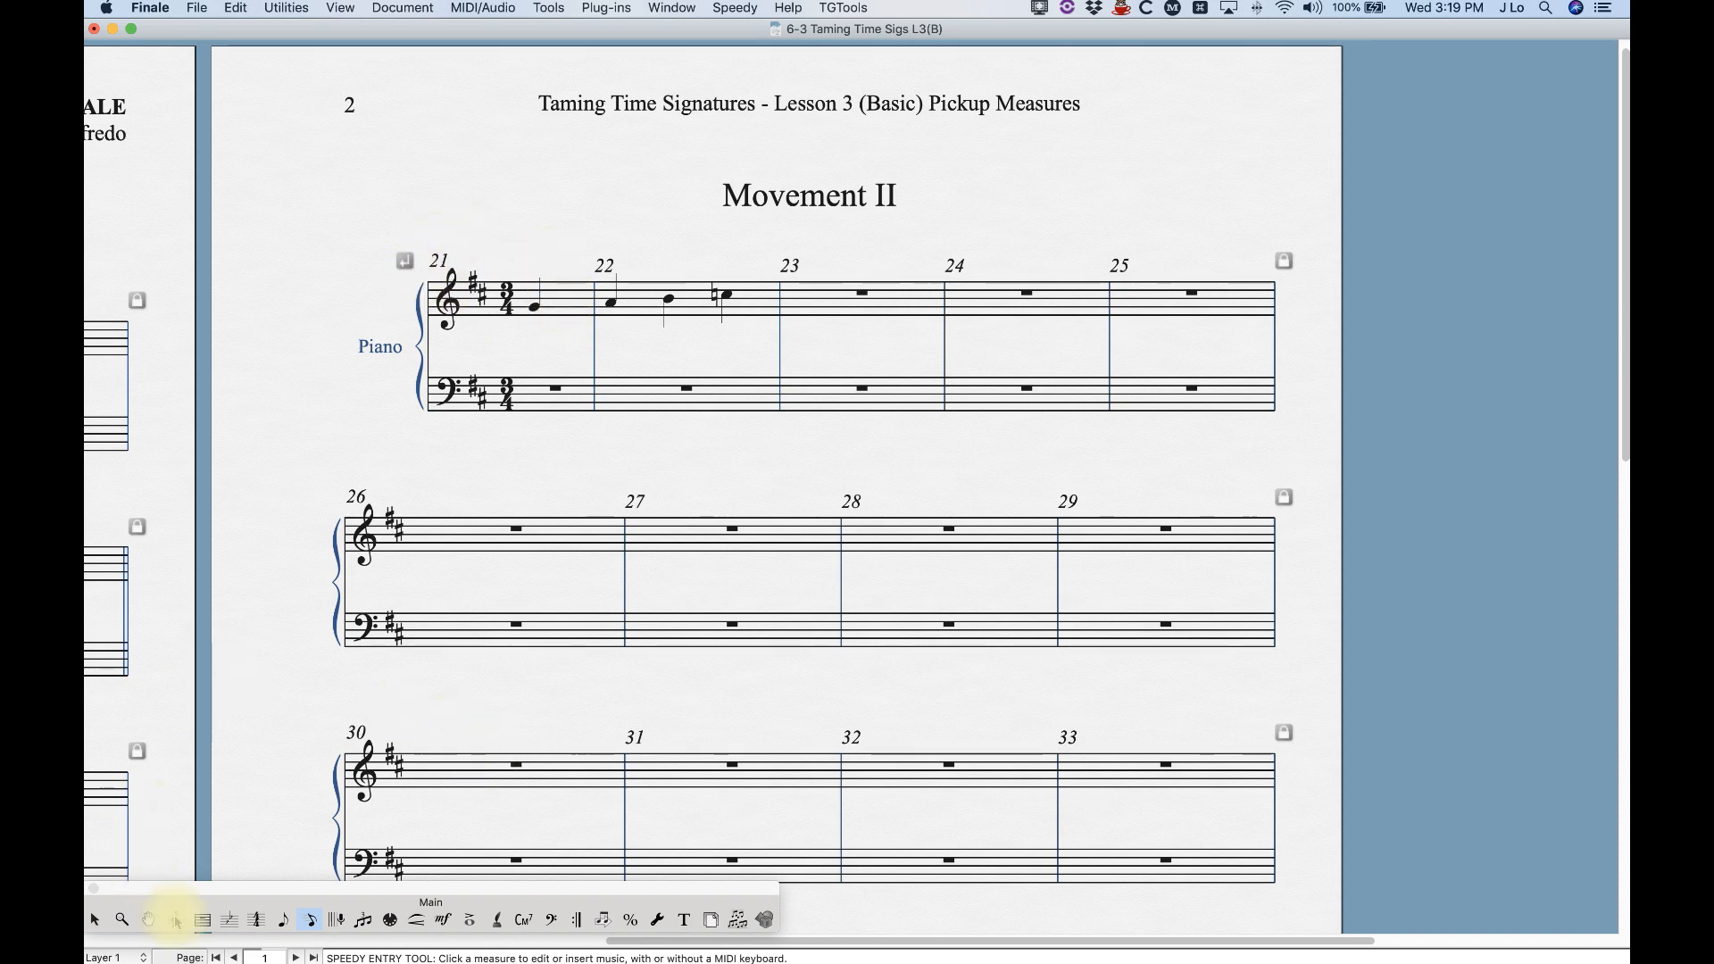
# Step: Exclude the Movement II pickup measure, measure 21, from measure numbering in its Measure Attributes and apply the change
pyautogui.click(204, 922)
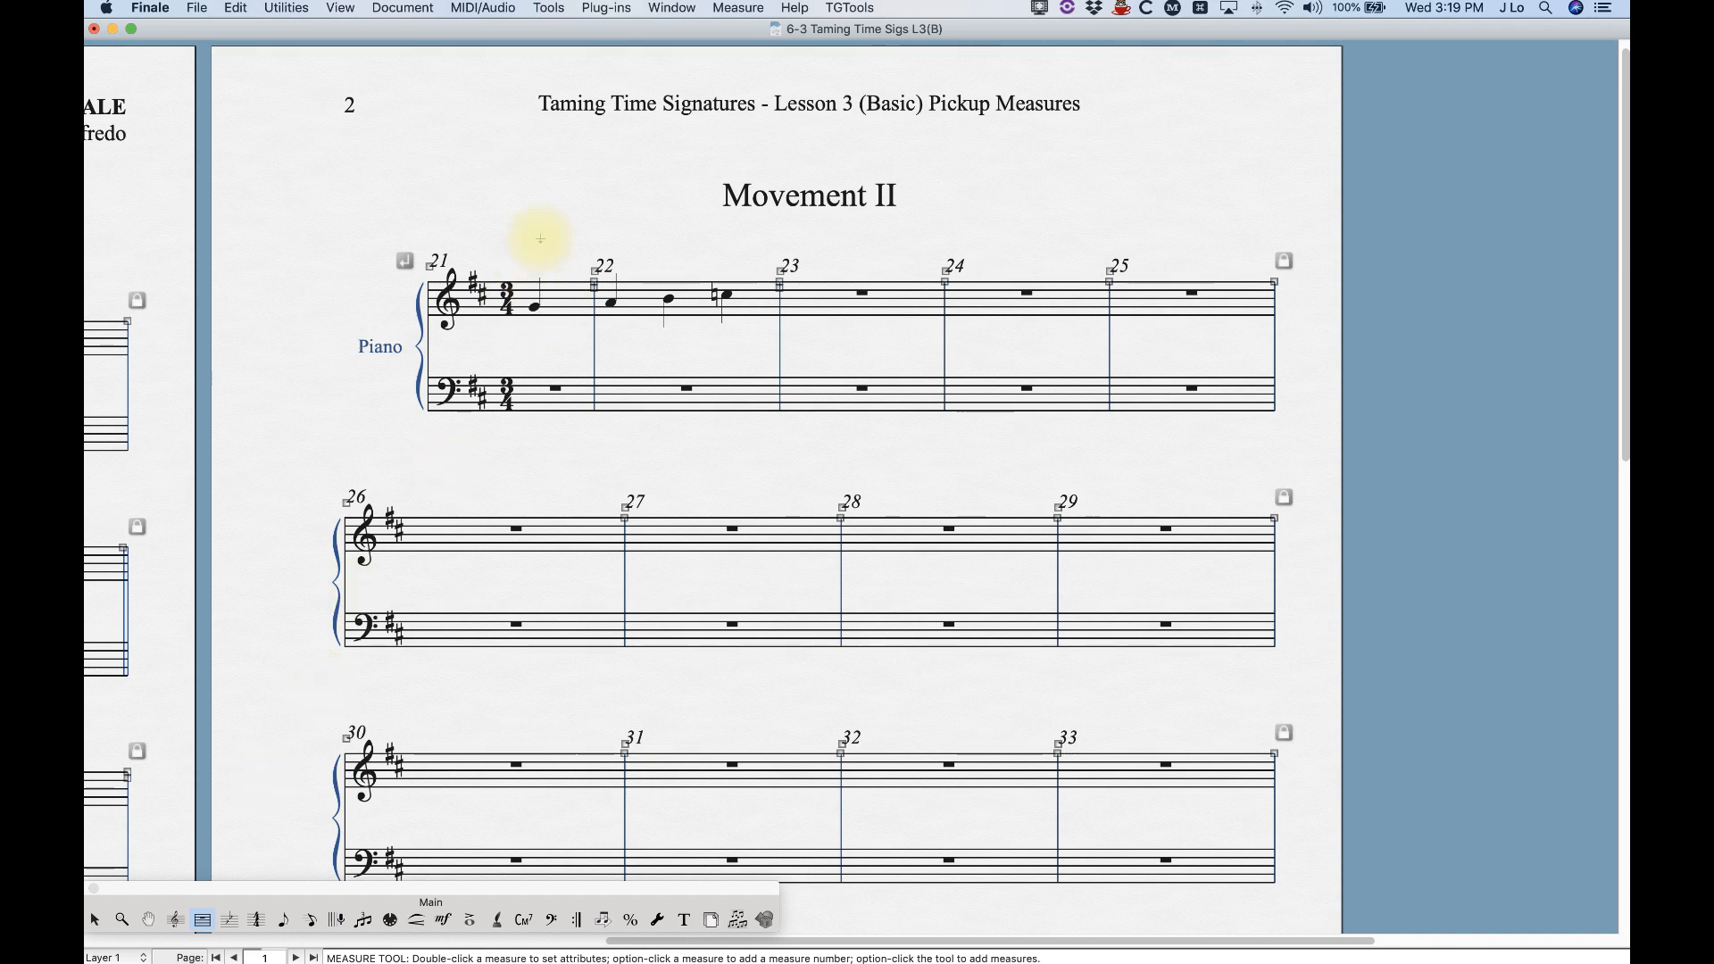
pyautogui.doubleClick(563, 308)
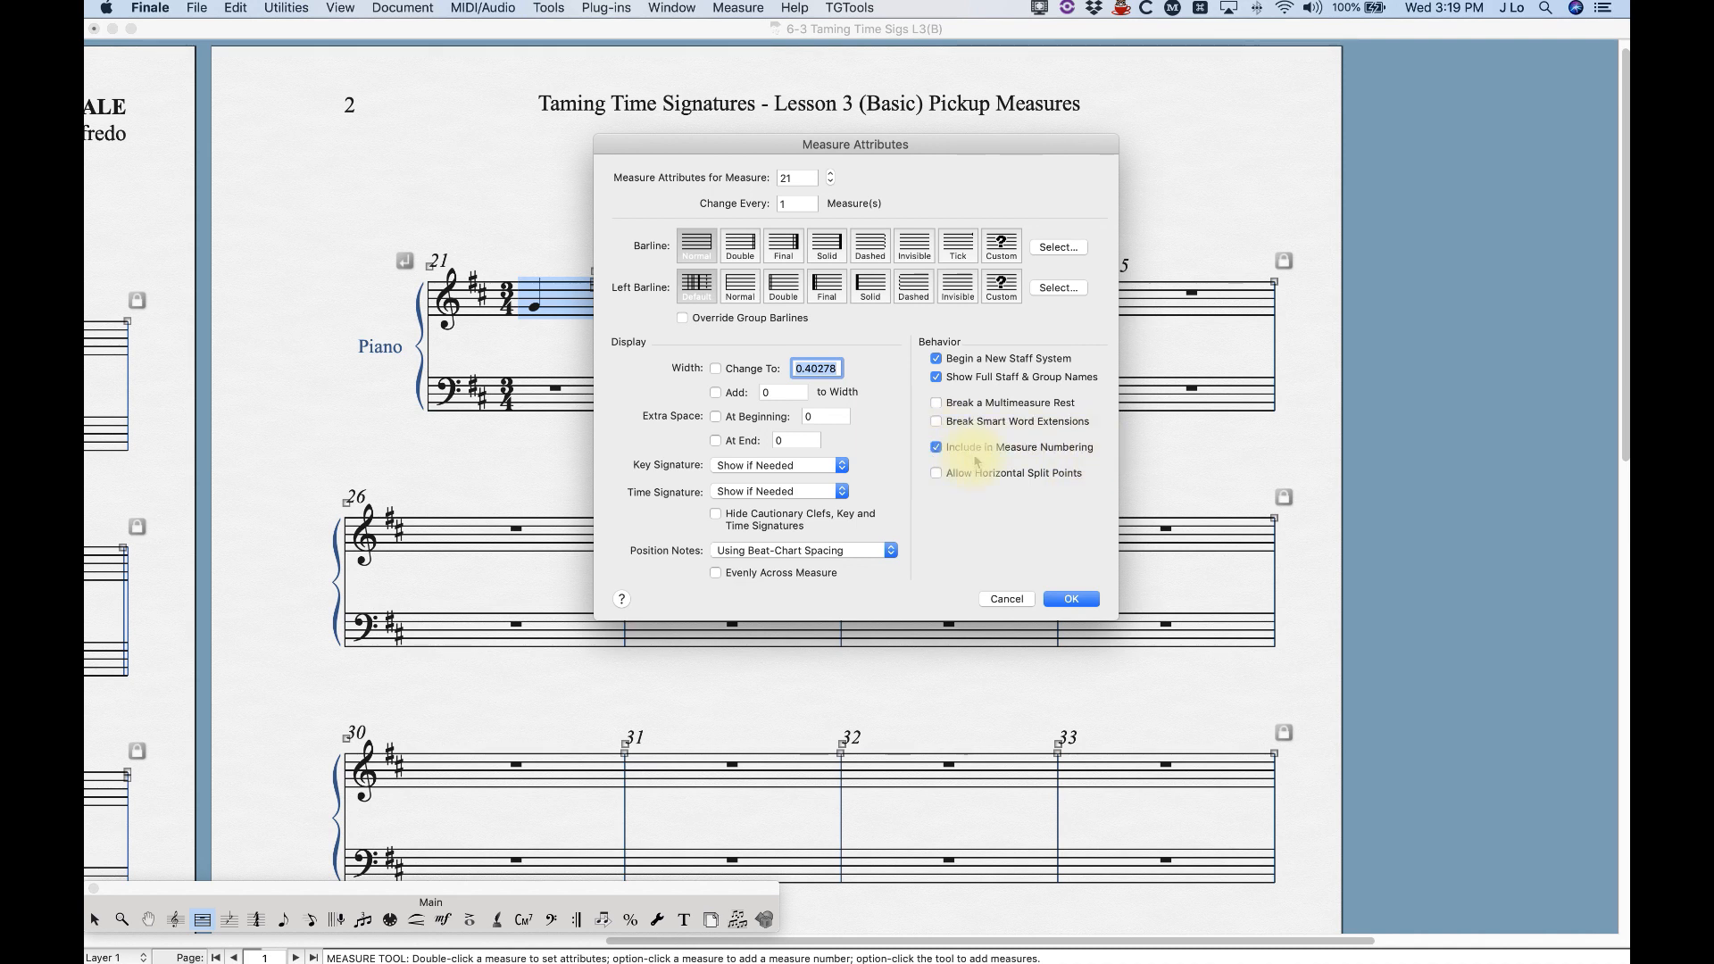
pyautogui.click(937, 449)
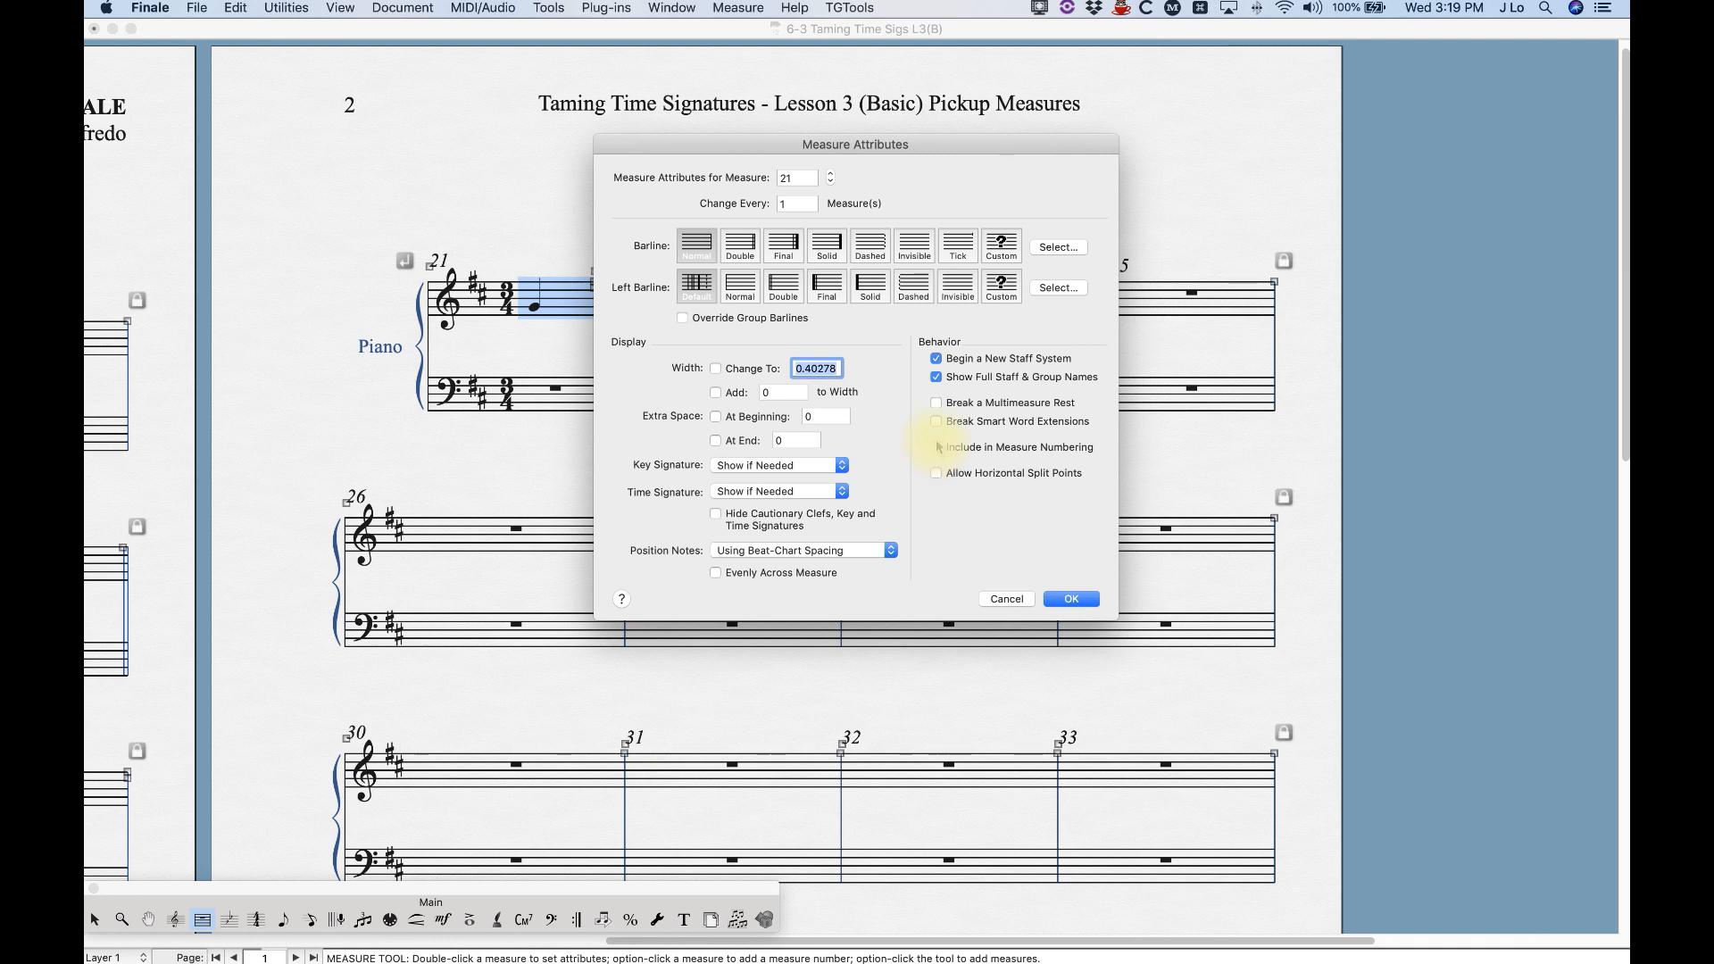
pyautogui.click(1071, 600)
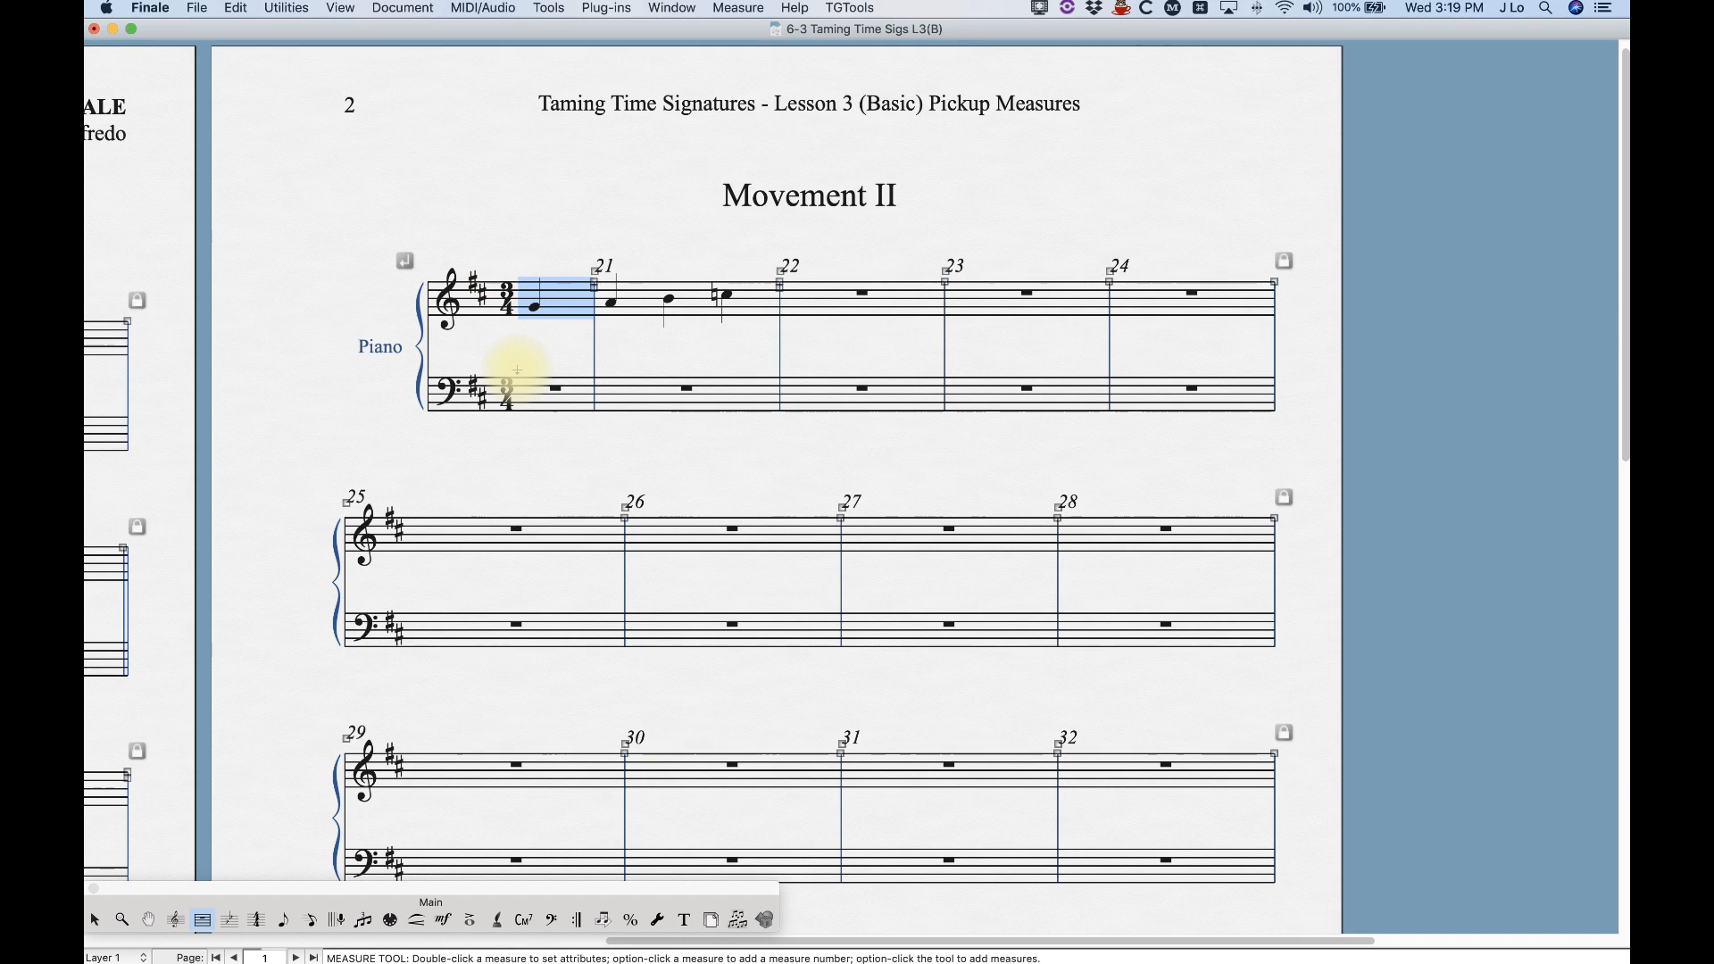
# Step: Edit the measure number regions so that region 1 ends at measure 20
pyautogui.scroll(-10, 500, 580)
pyautogui.hscroll(-5, 513, 578)
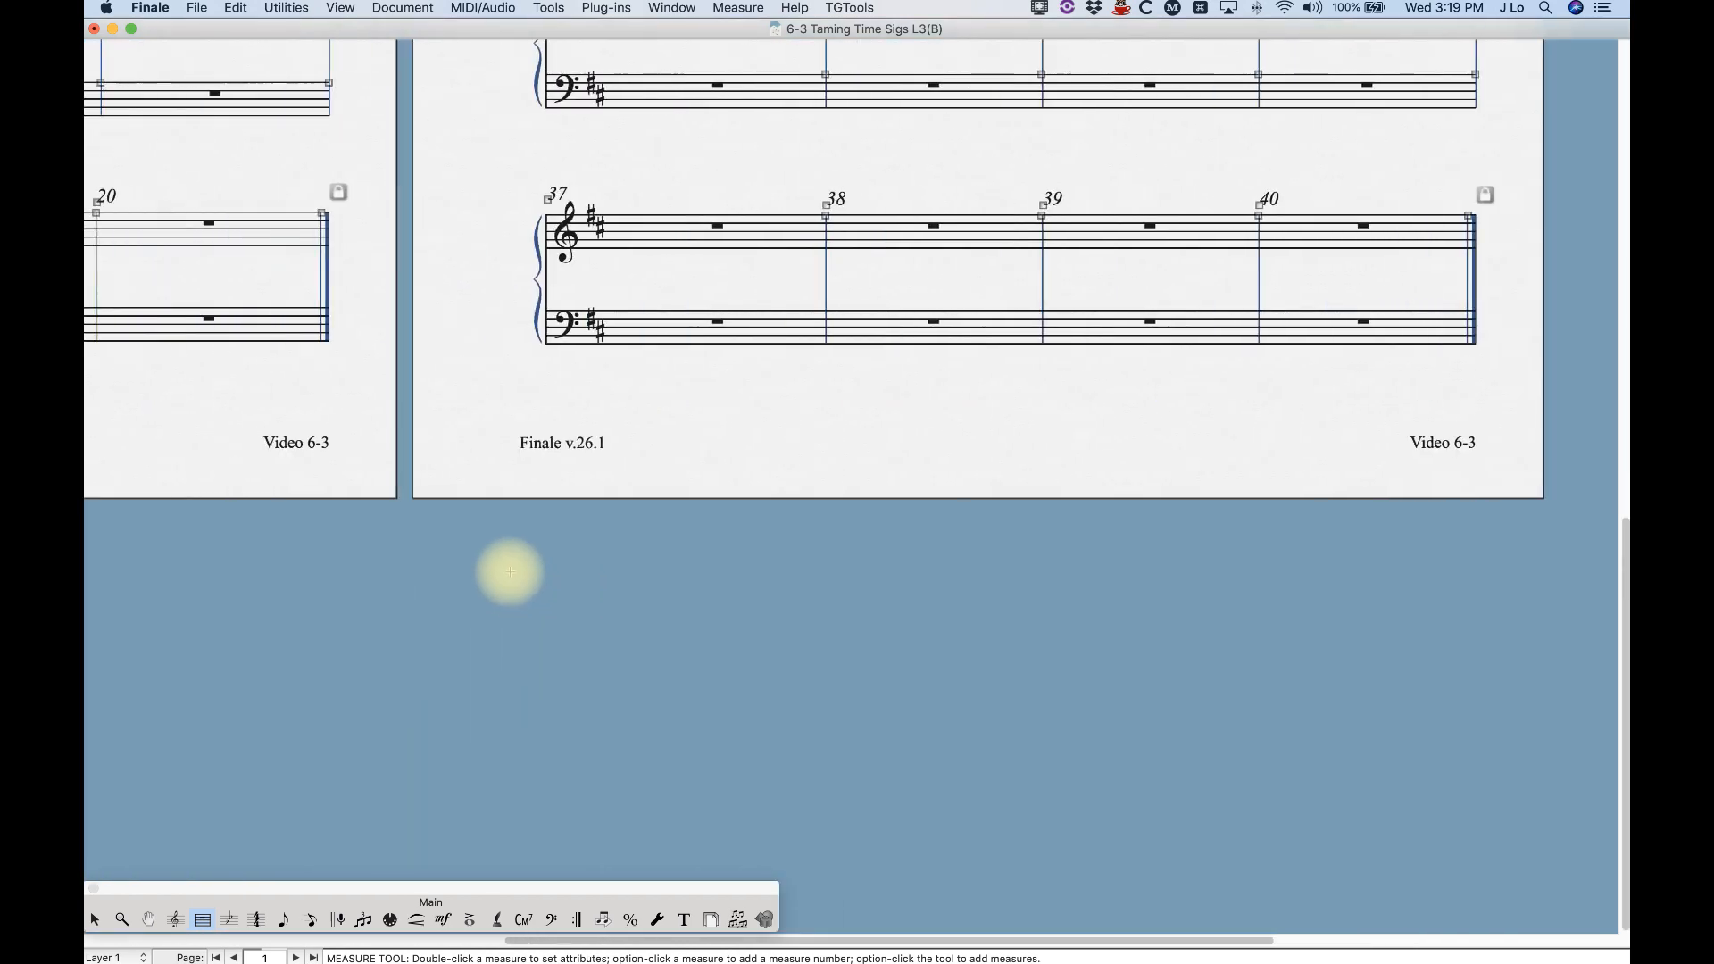
pyautogui.scroll(10, 701, 500)
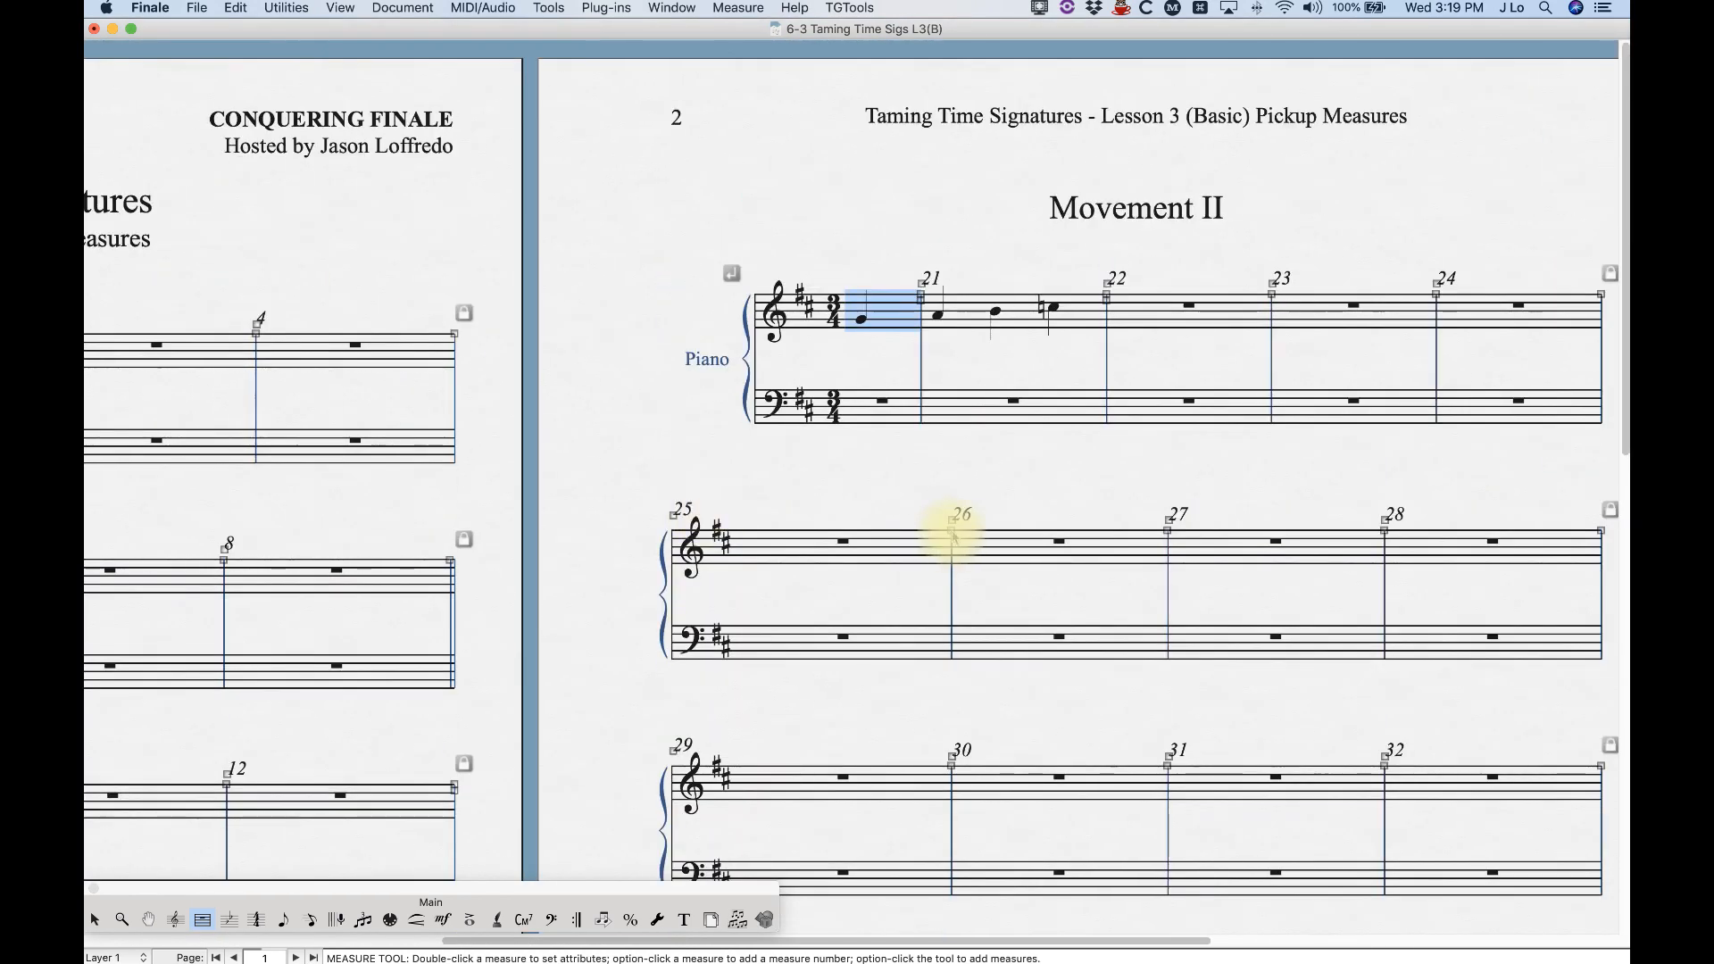
pyautogui.hscroll(3, 952, 533)
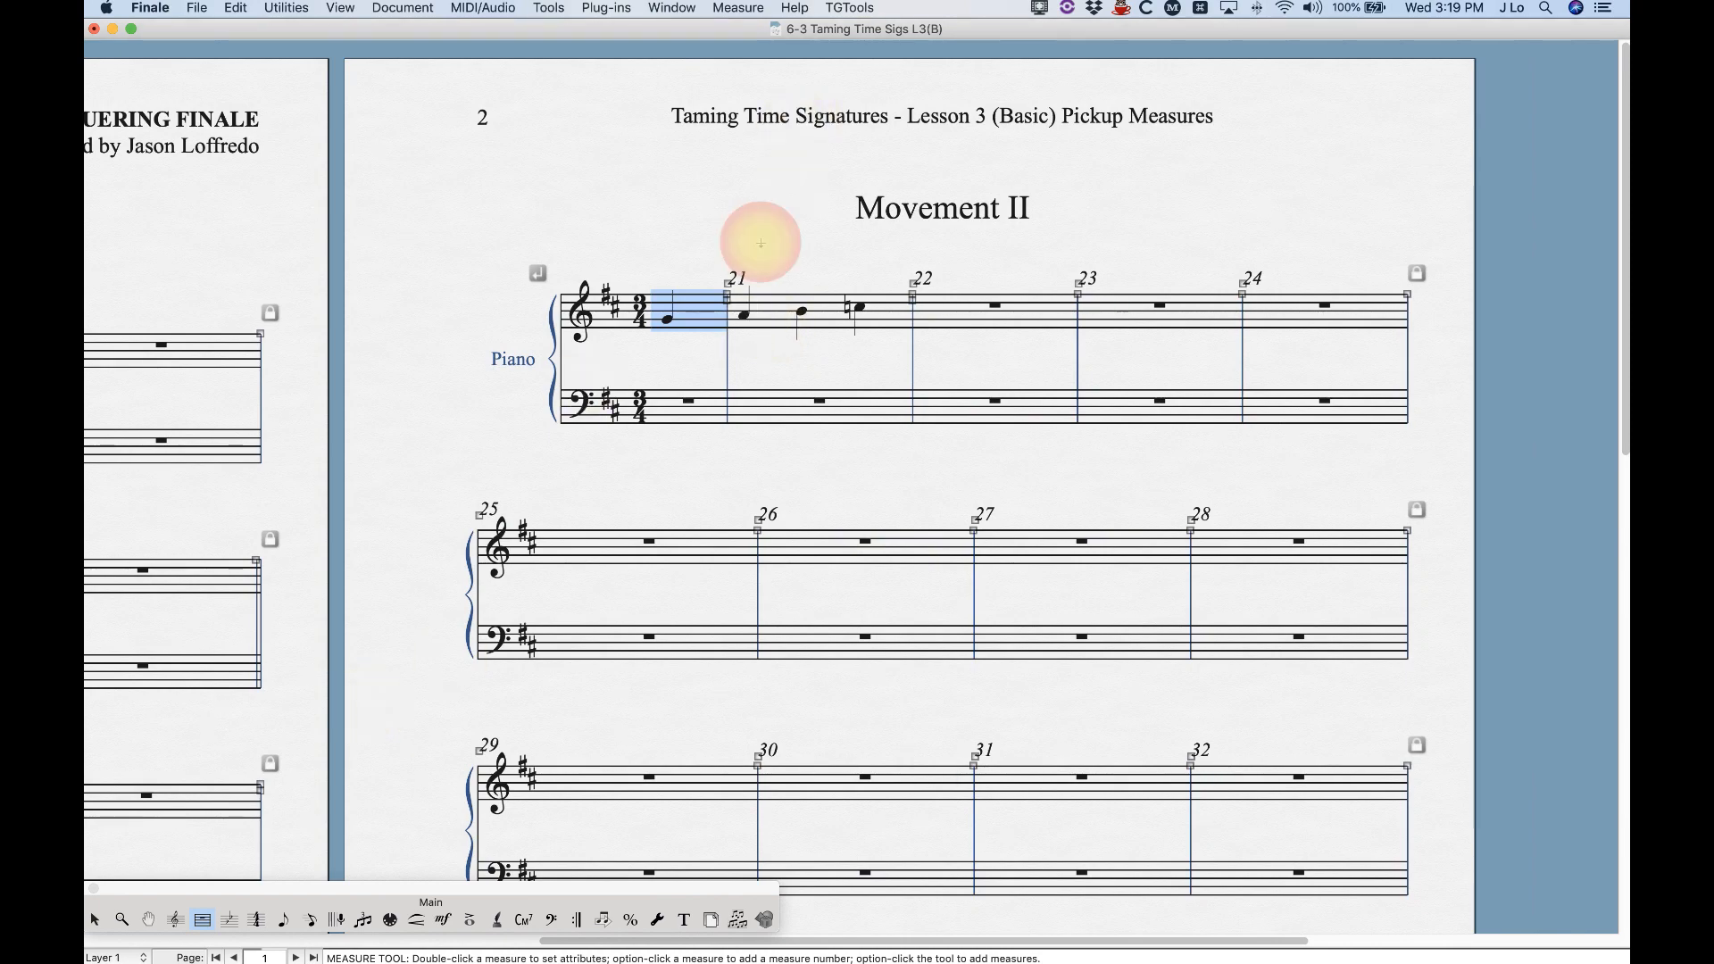
pyautogui.click(760, 243)
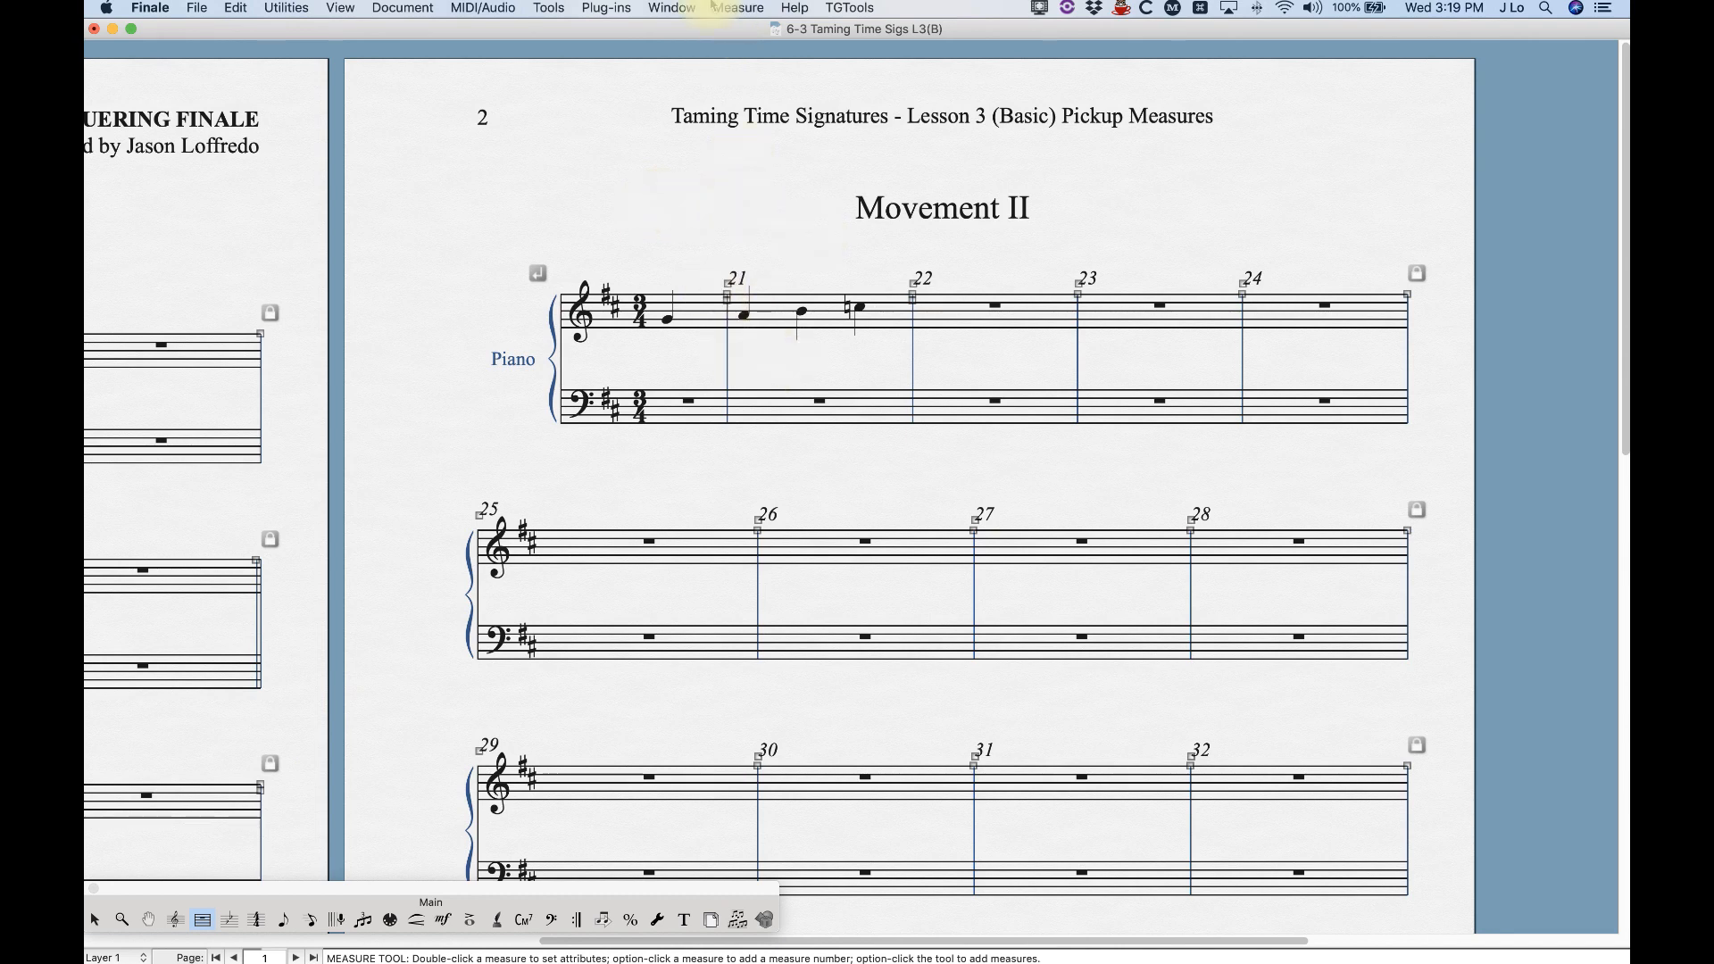
pyautogui.click(737, 8)
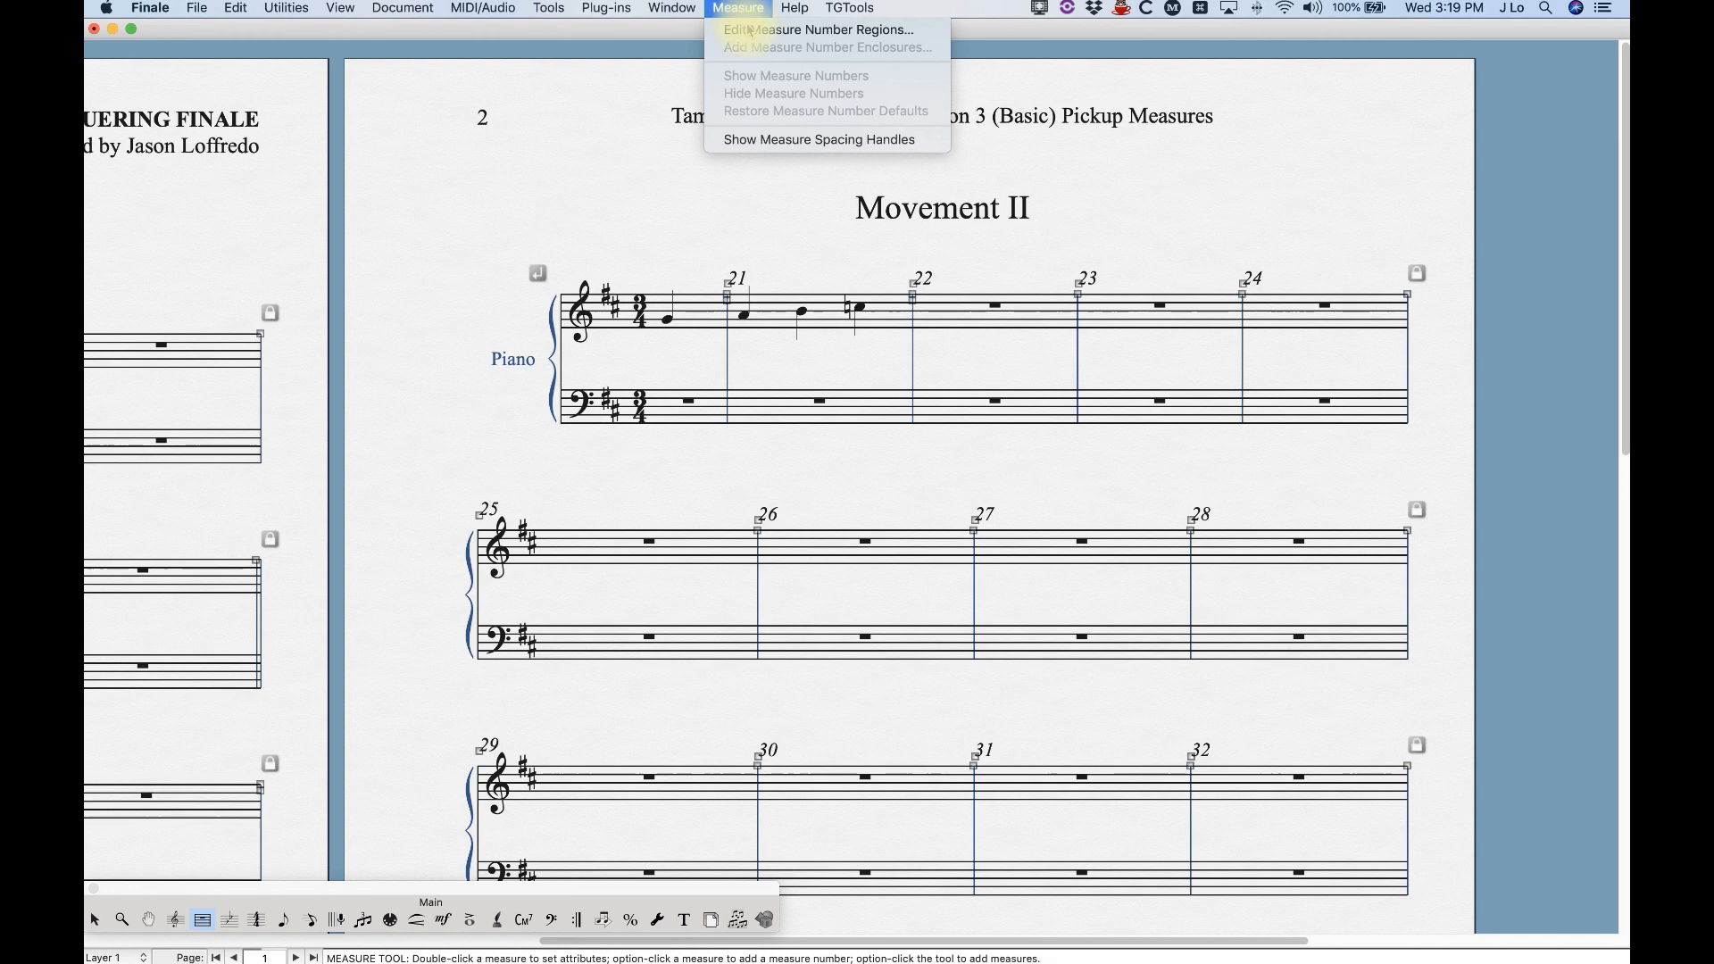
pyautogui.click(741, 39)
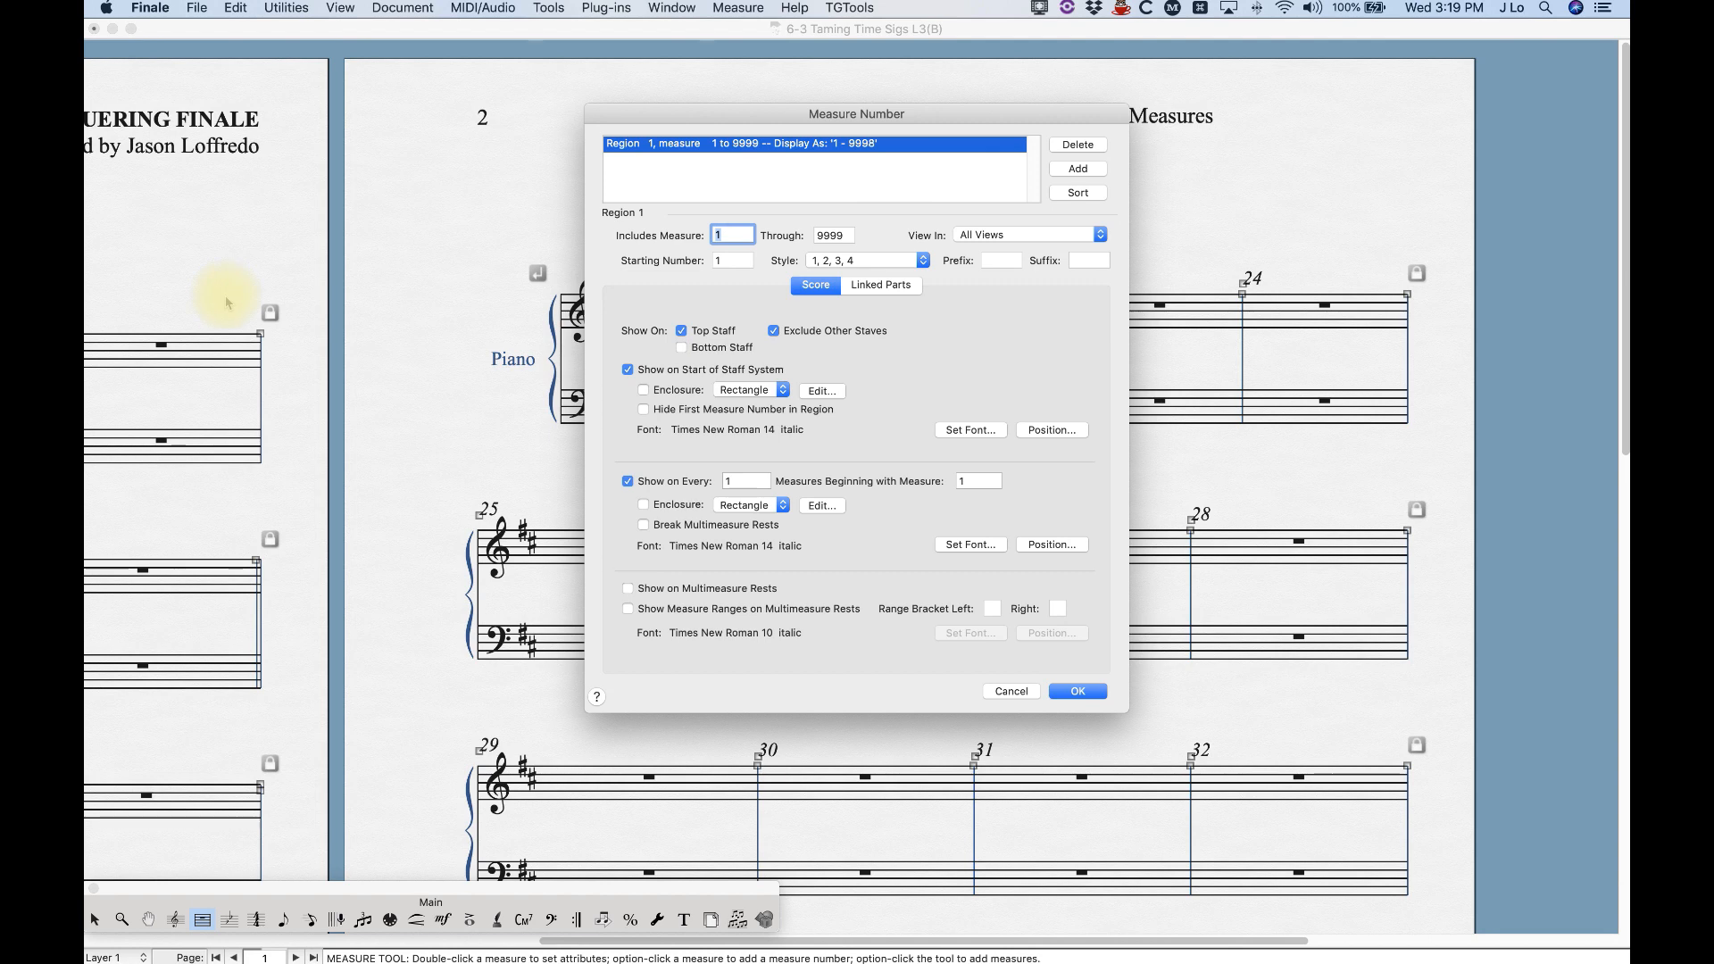
pyautogui.click(832, 235)
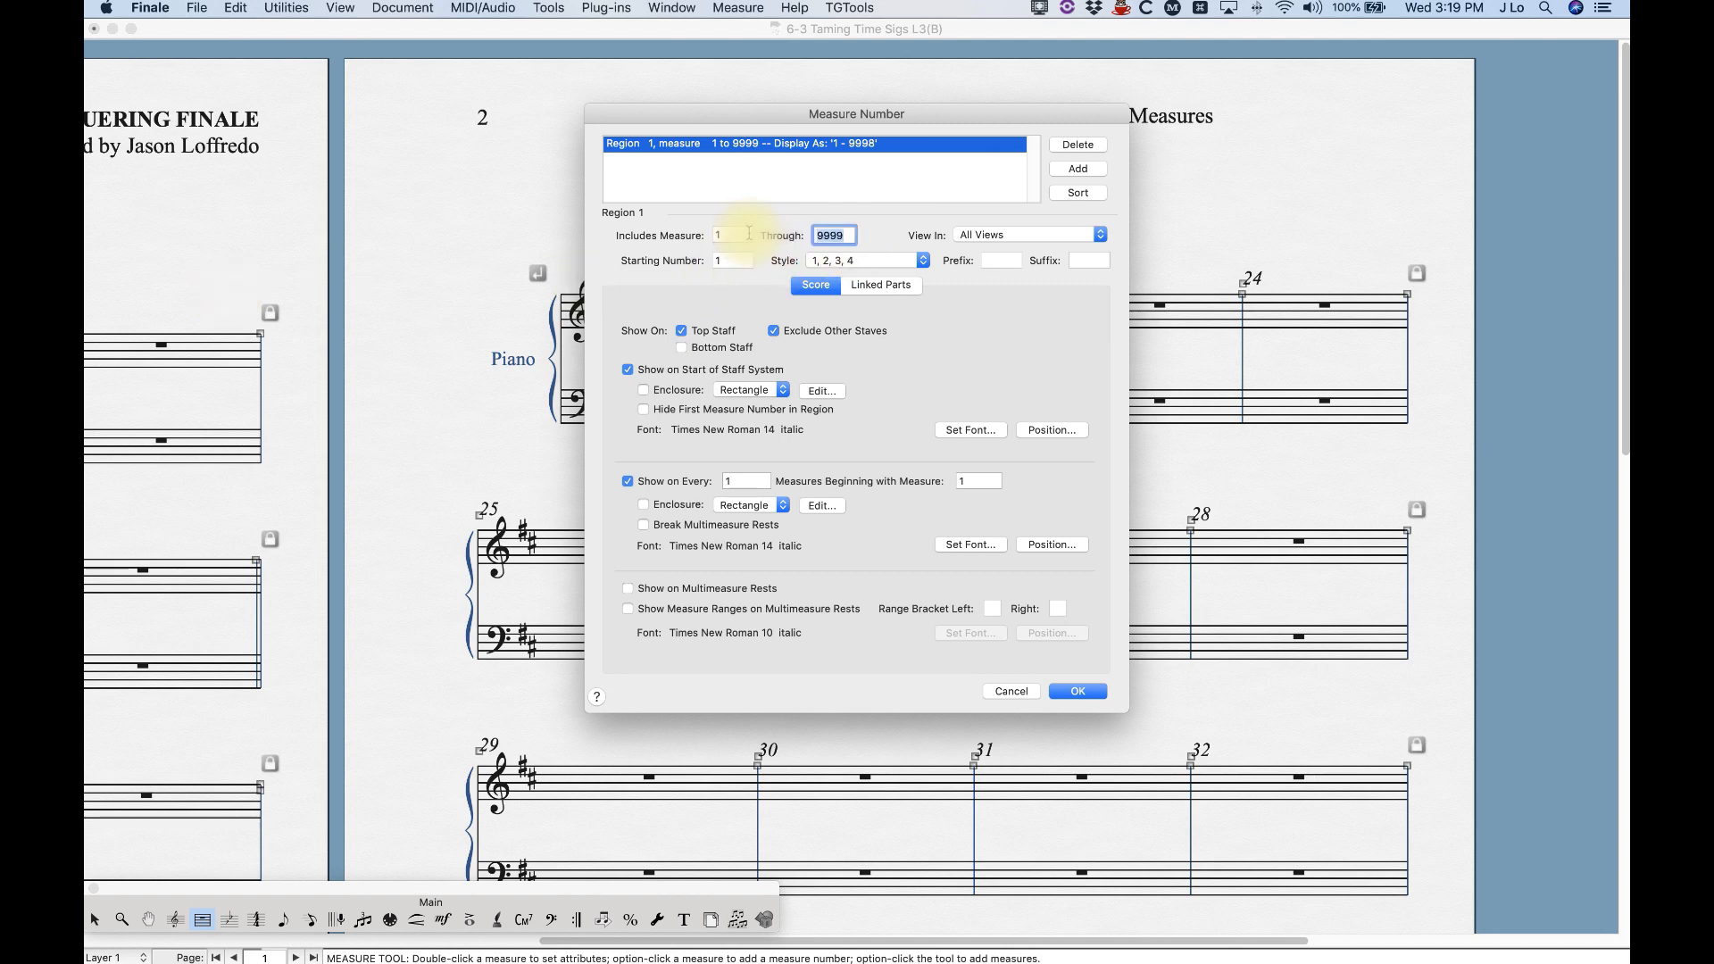
pyautogui.write('20')
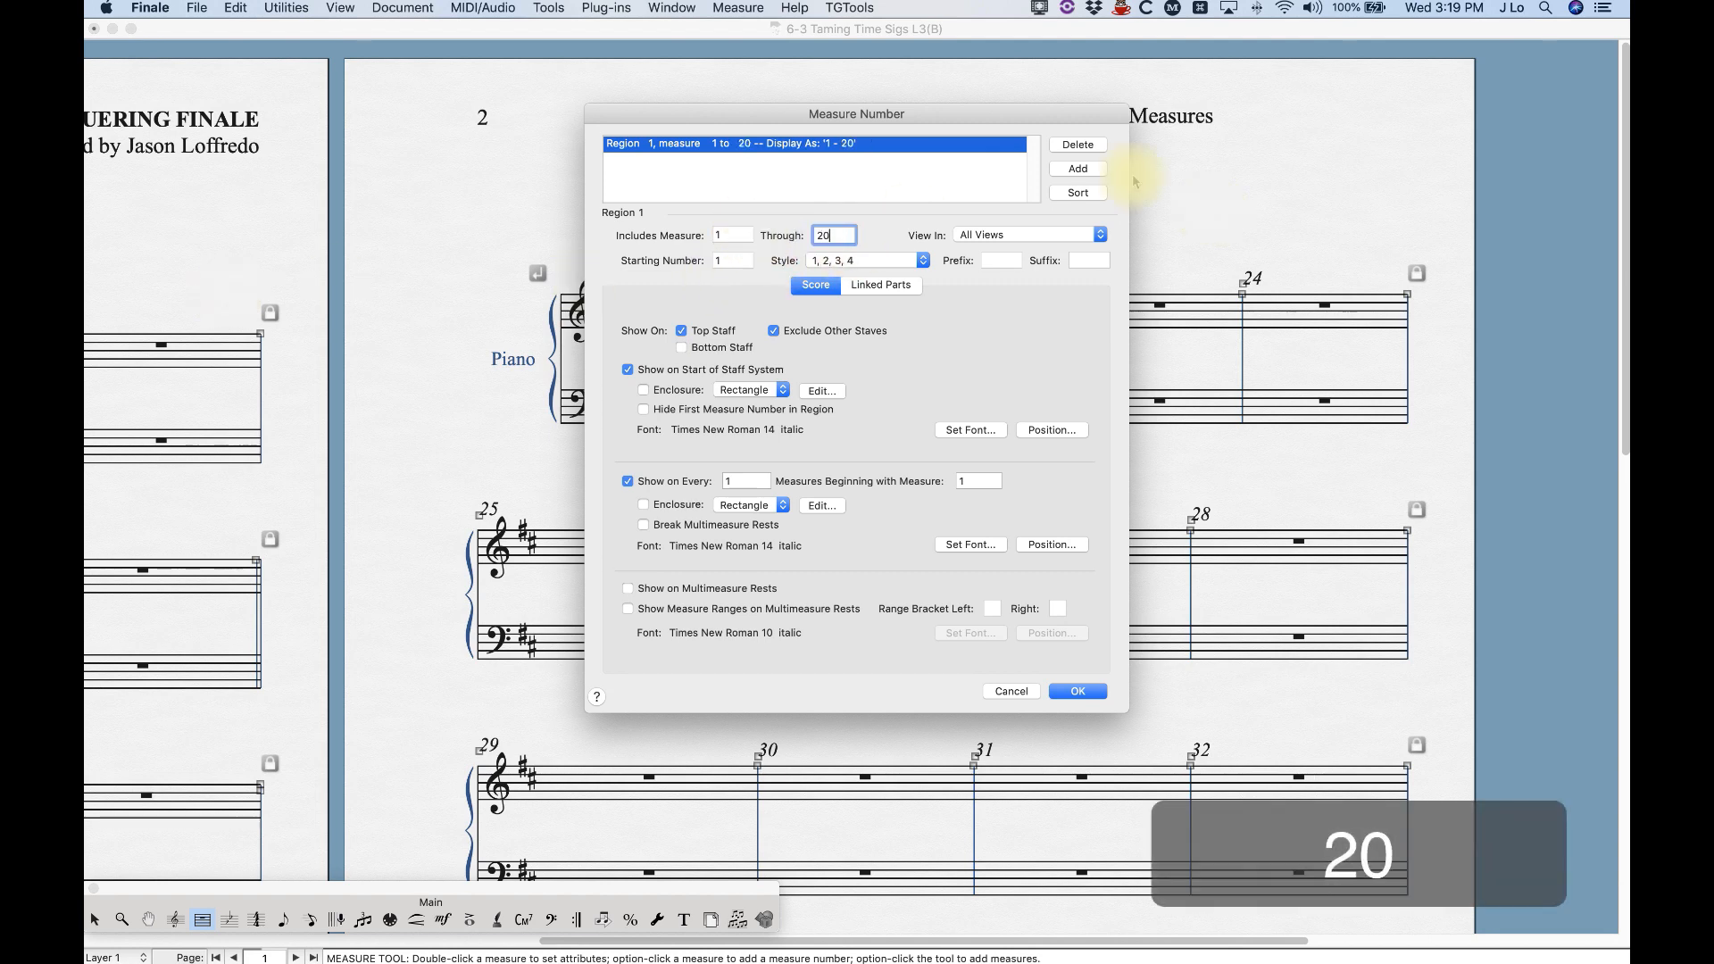
# Step: Add a second measure number region covering measures 22 through 9999 with starting number 21, and apply the regions
pyautogui.click(1078, 168)
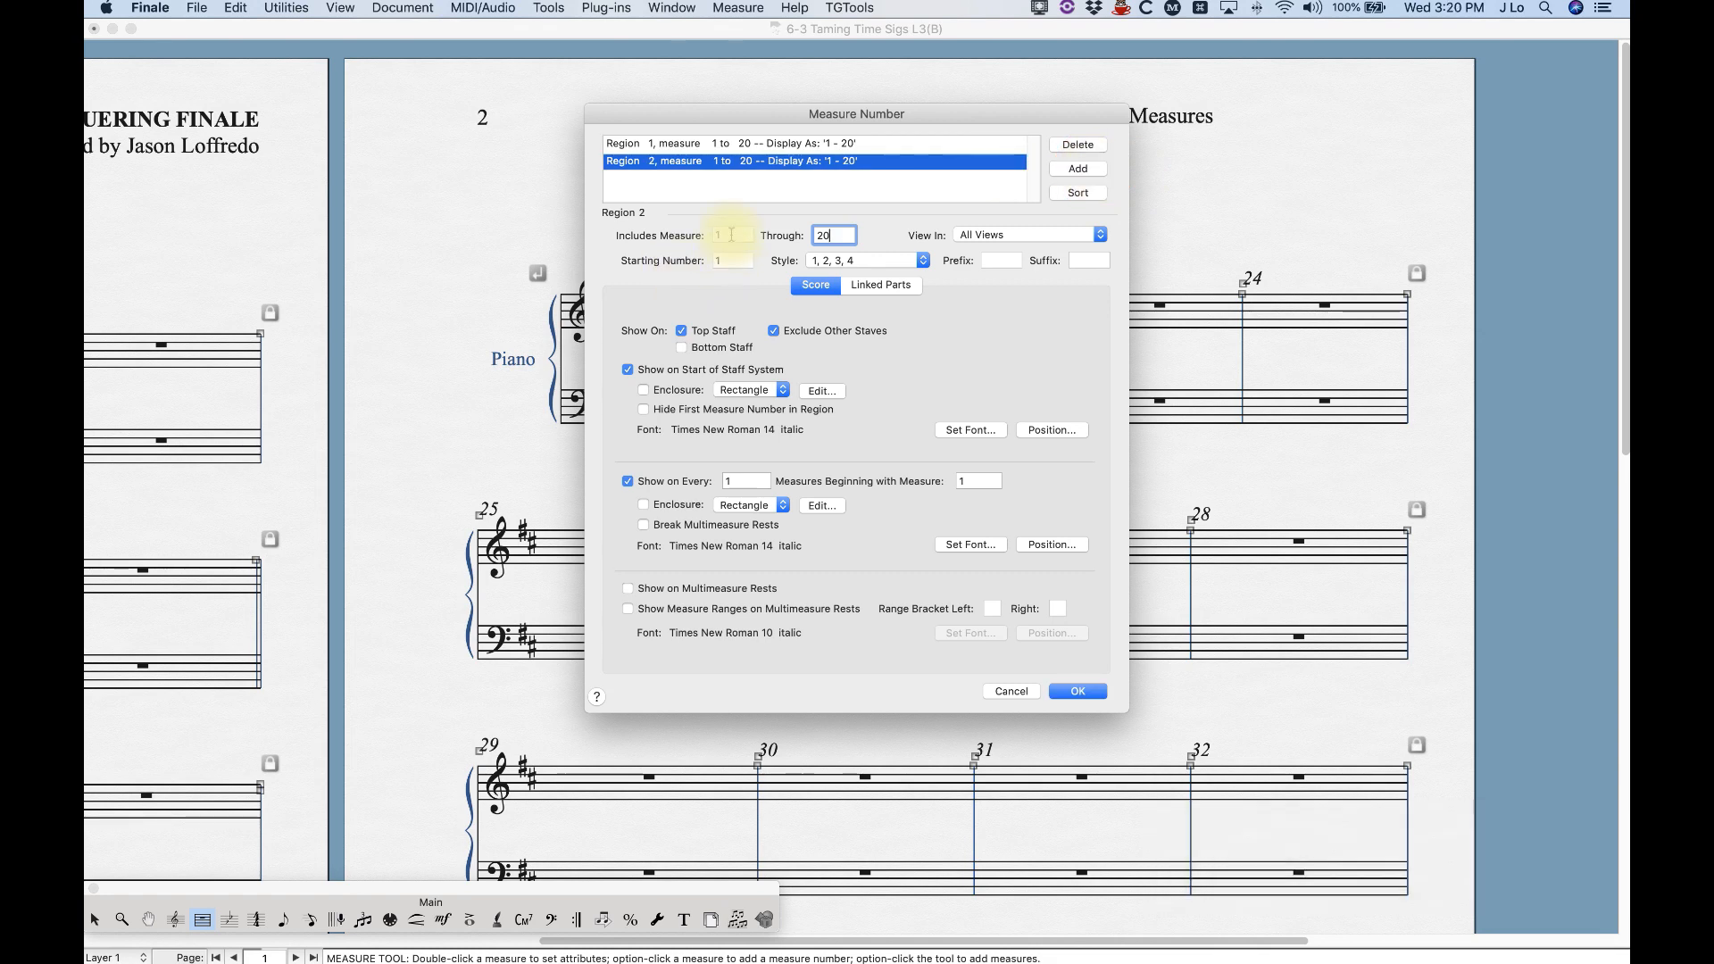
pyautogui.click(730, 236)
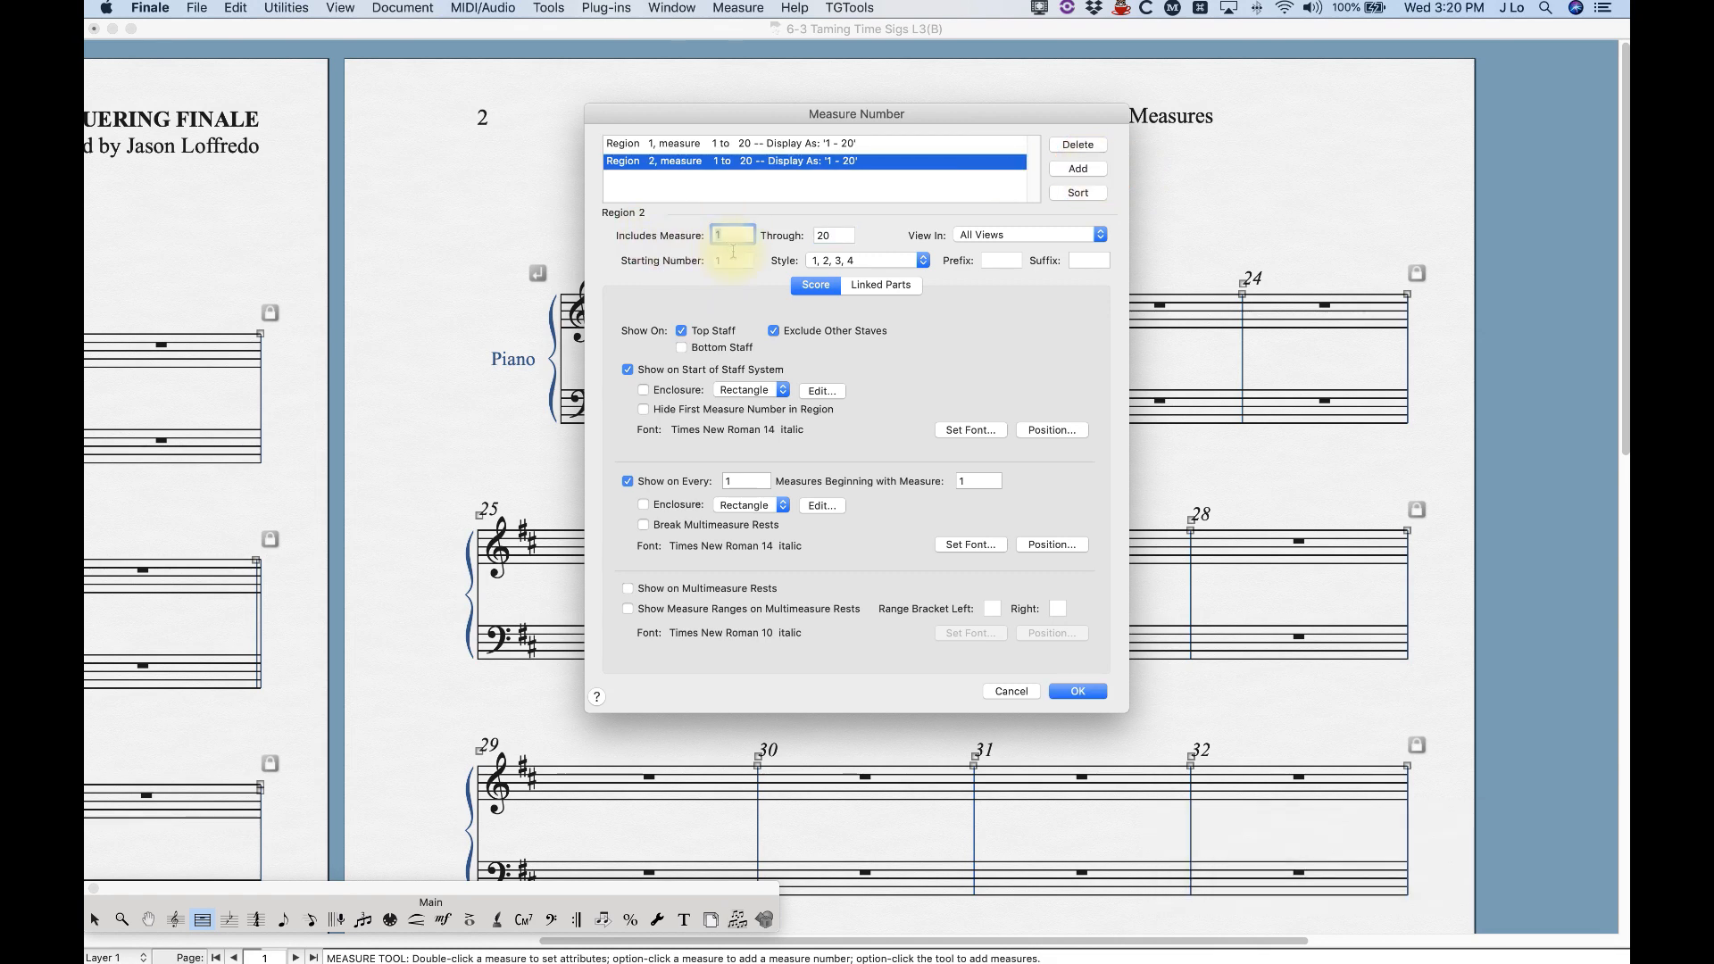
pyautogui.write('22')
pyautogui.press('Tab')
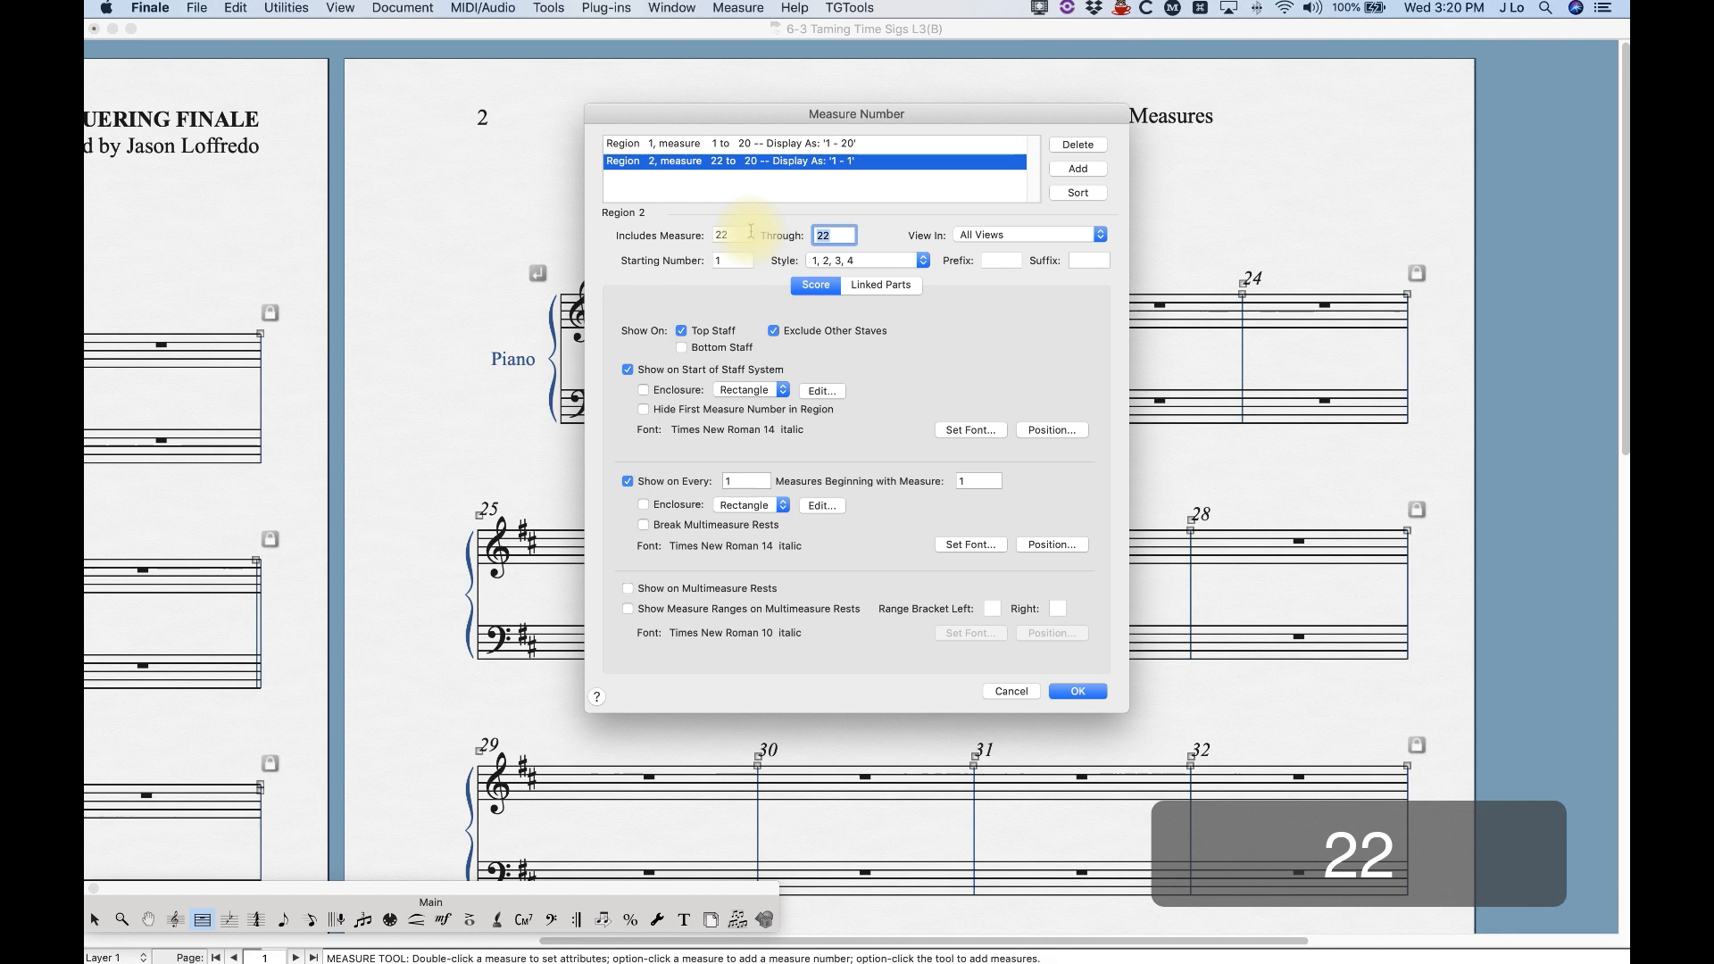
pyautogui.write('9999')
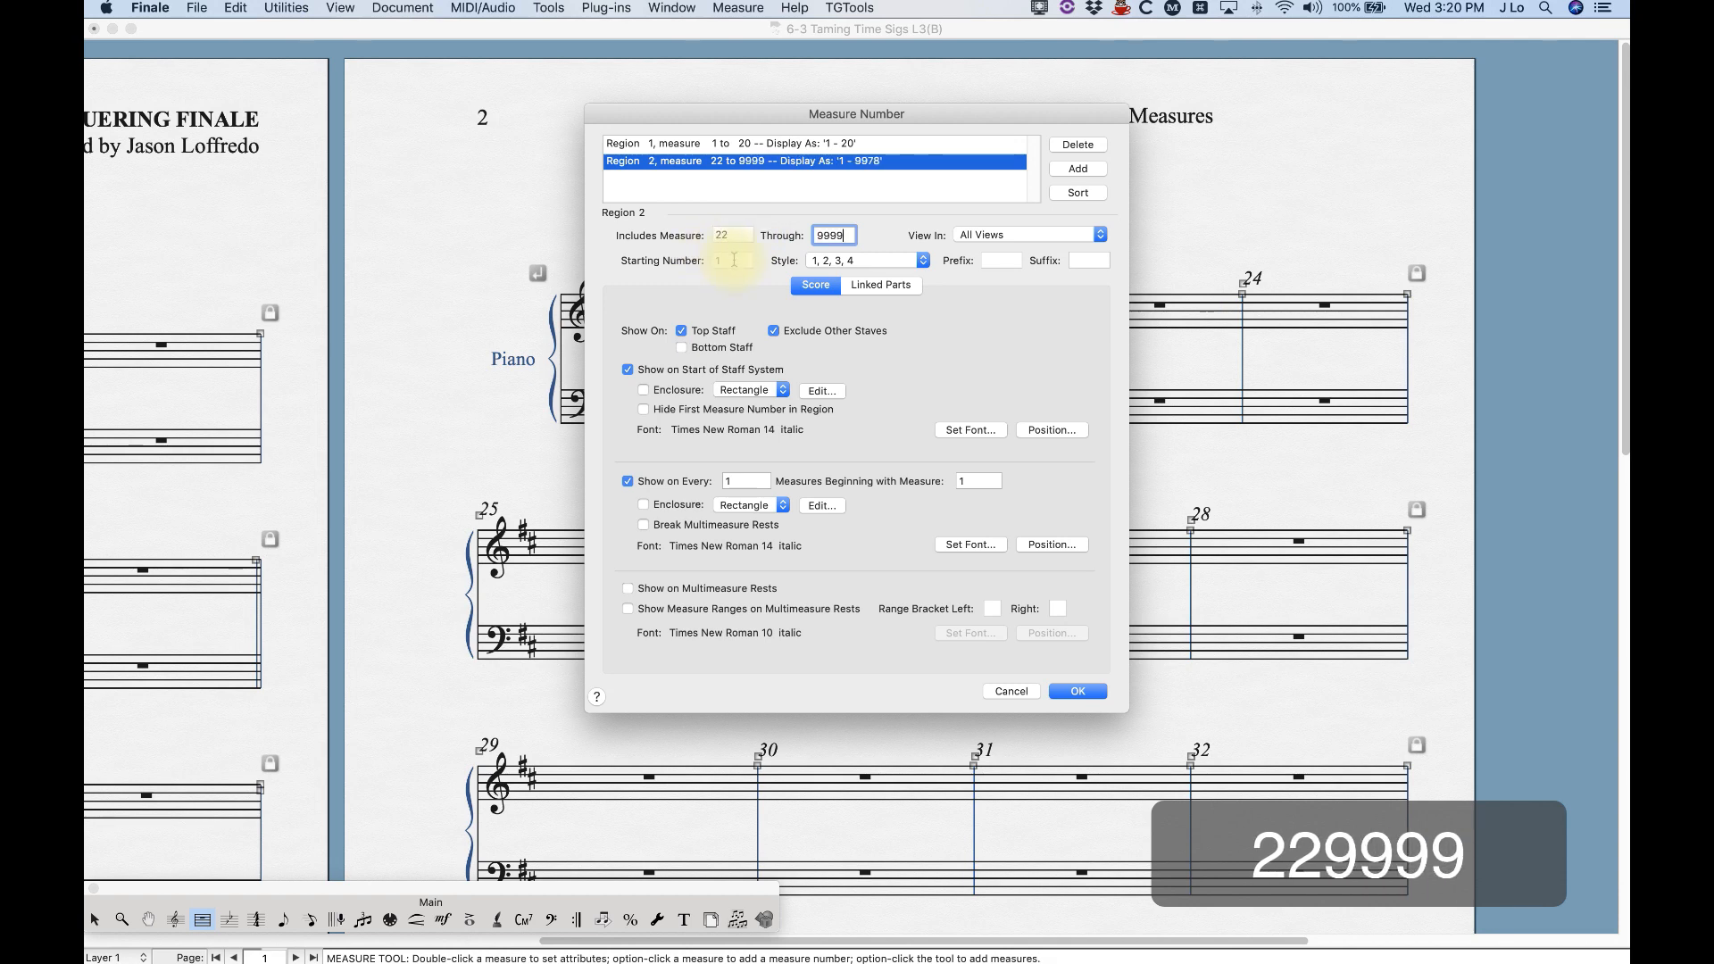
pyautogui.click(728, 261)
pyautogui.write('21')
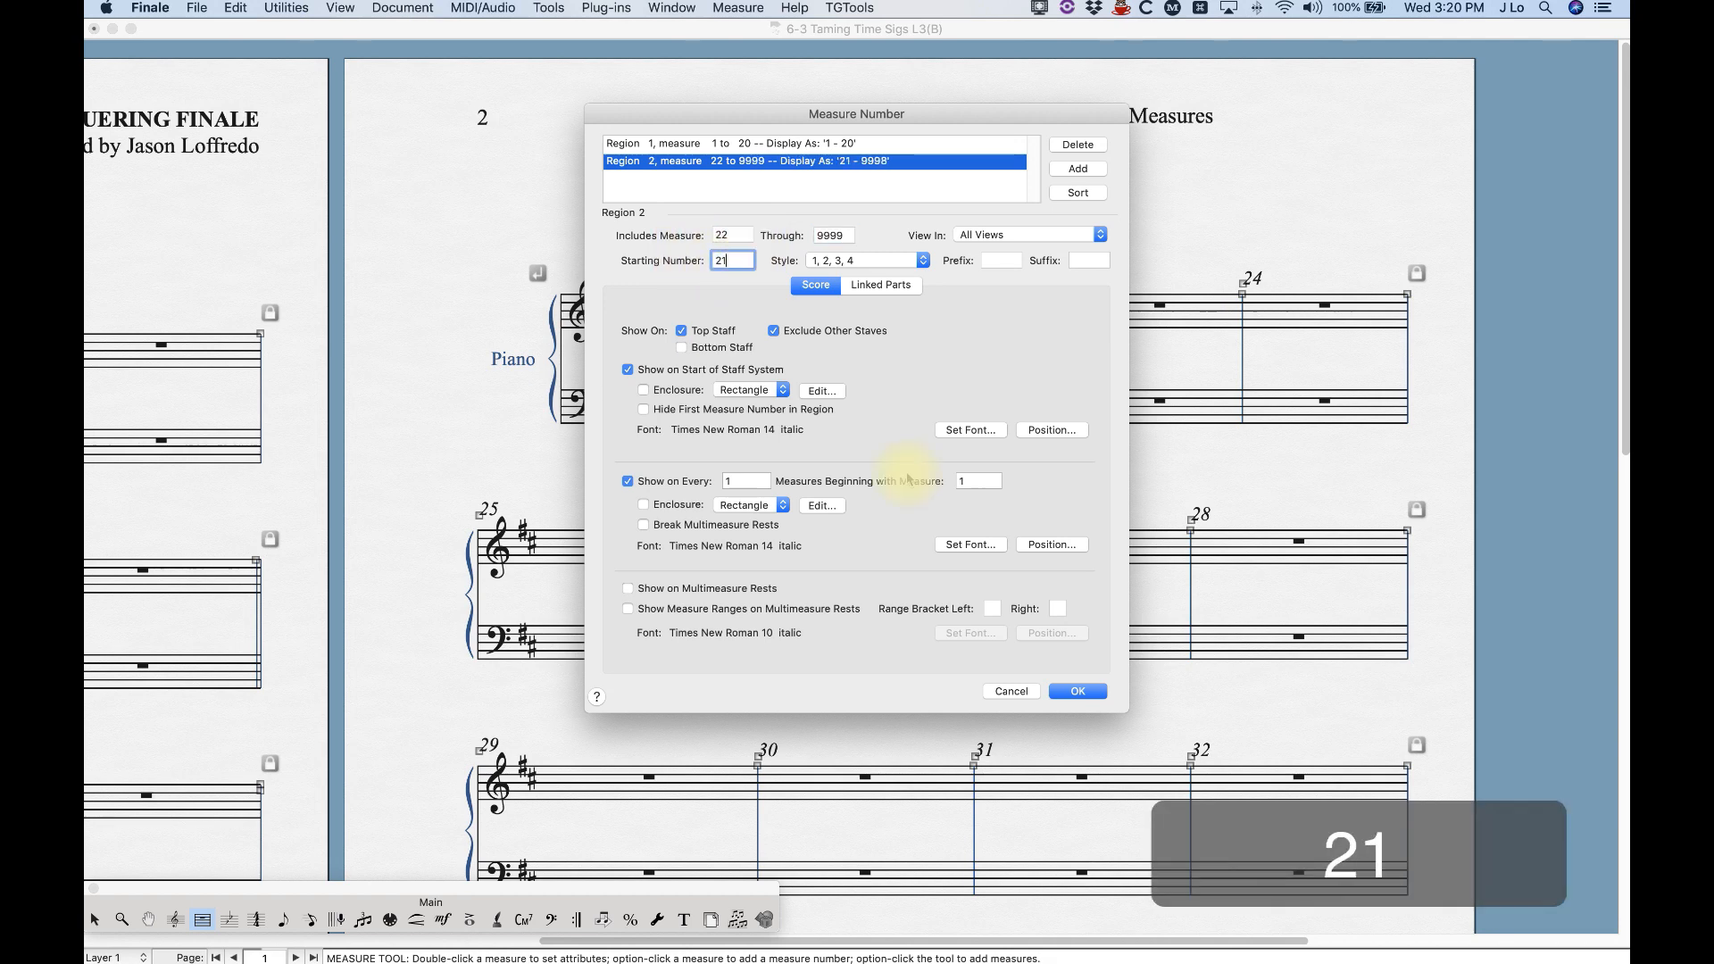
pyautogui.click(1076, 691)
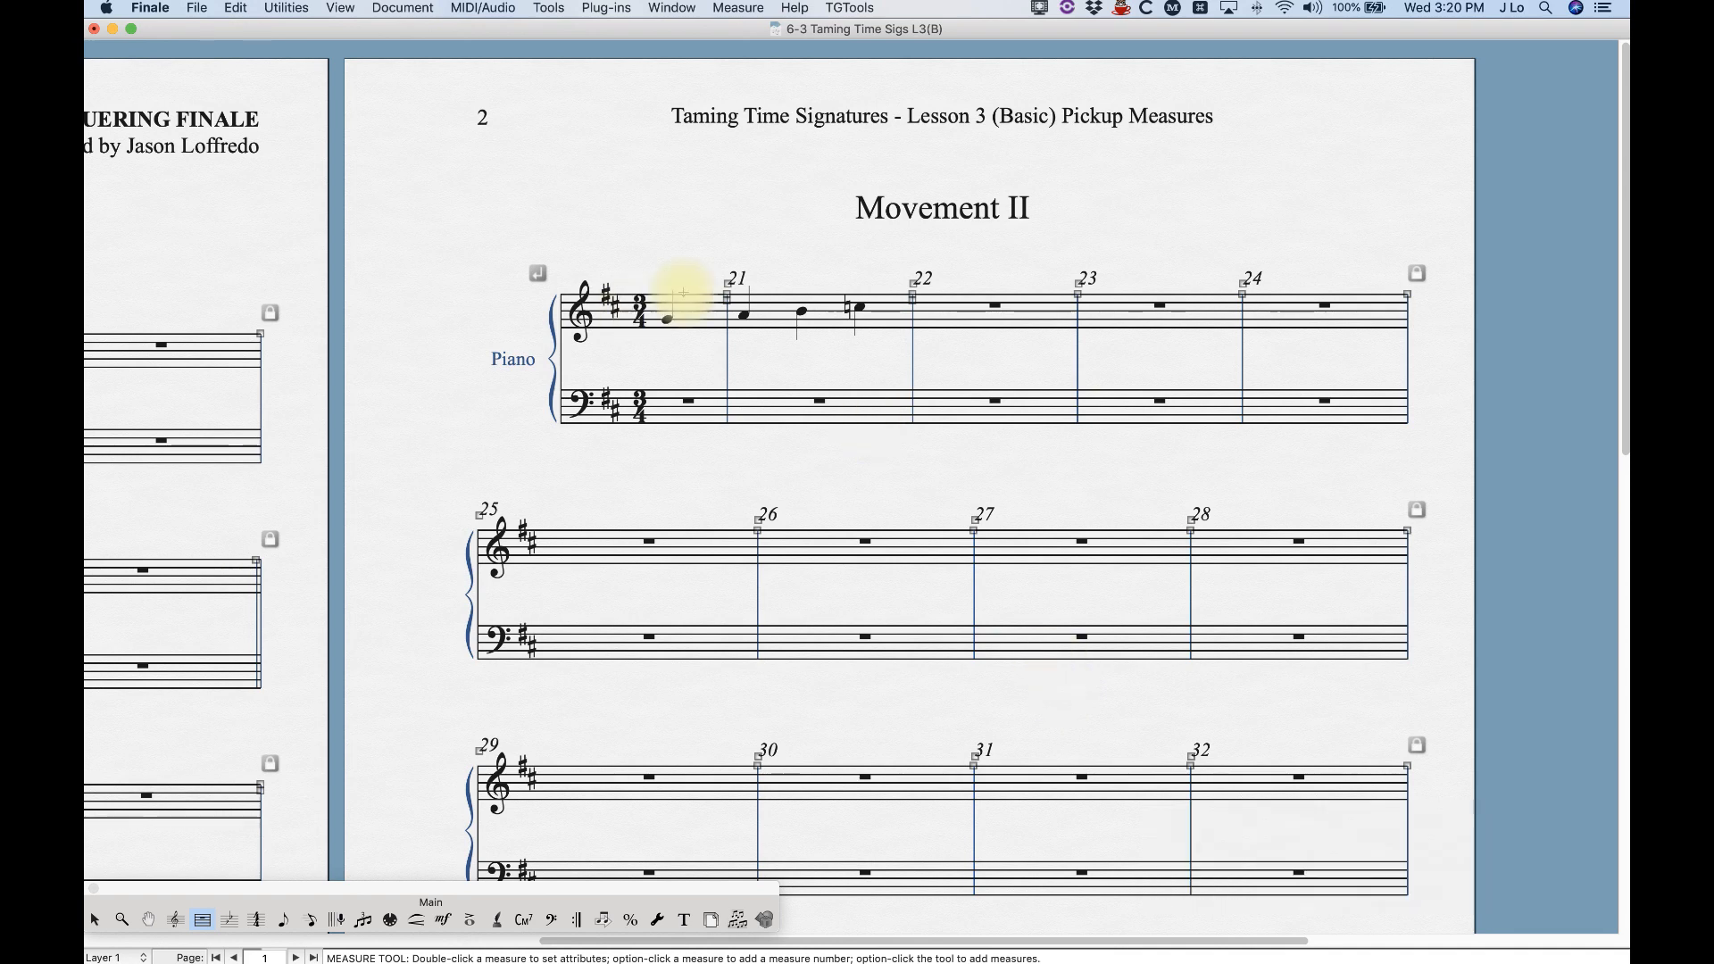
# Step: Reopen the measure number regions, set region 2's starting number to 1, and apply the change
pyautogui.click(738, 7)
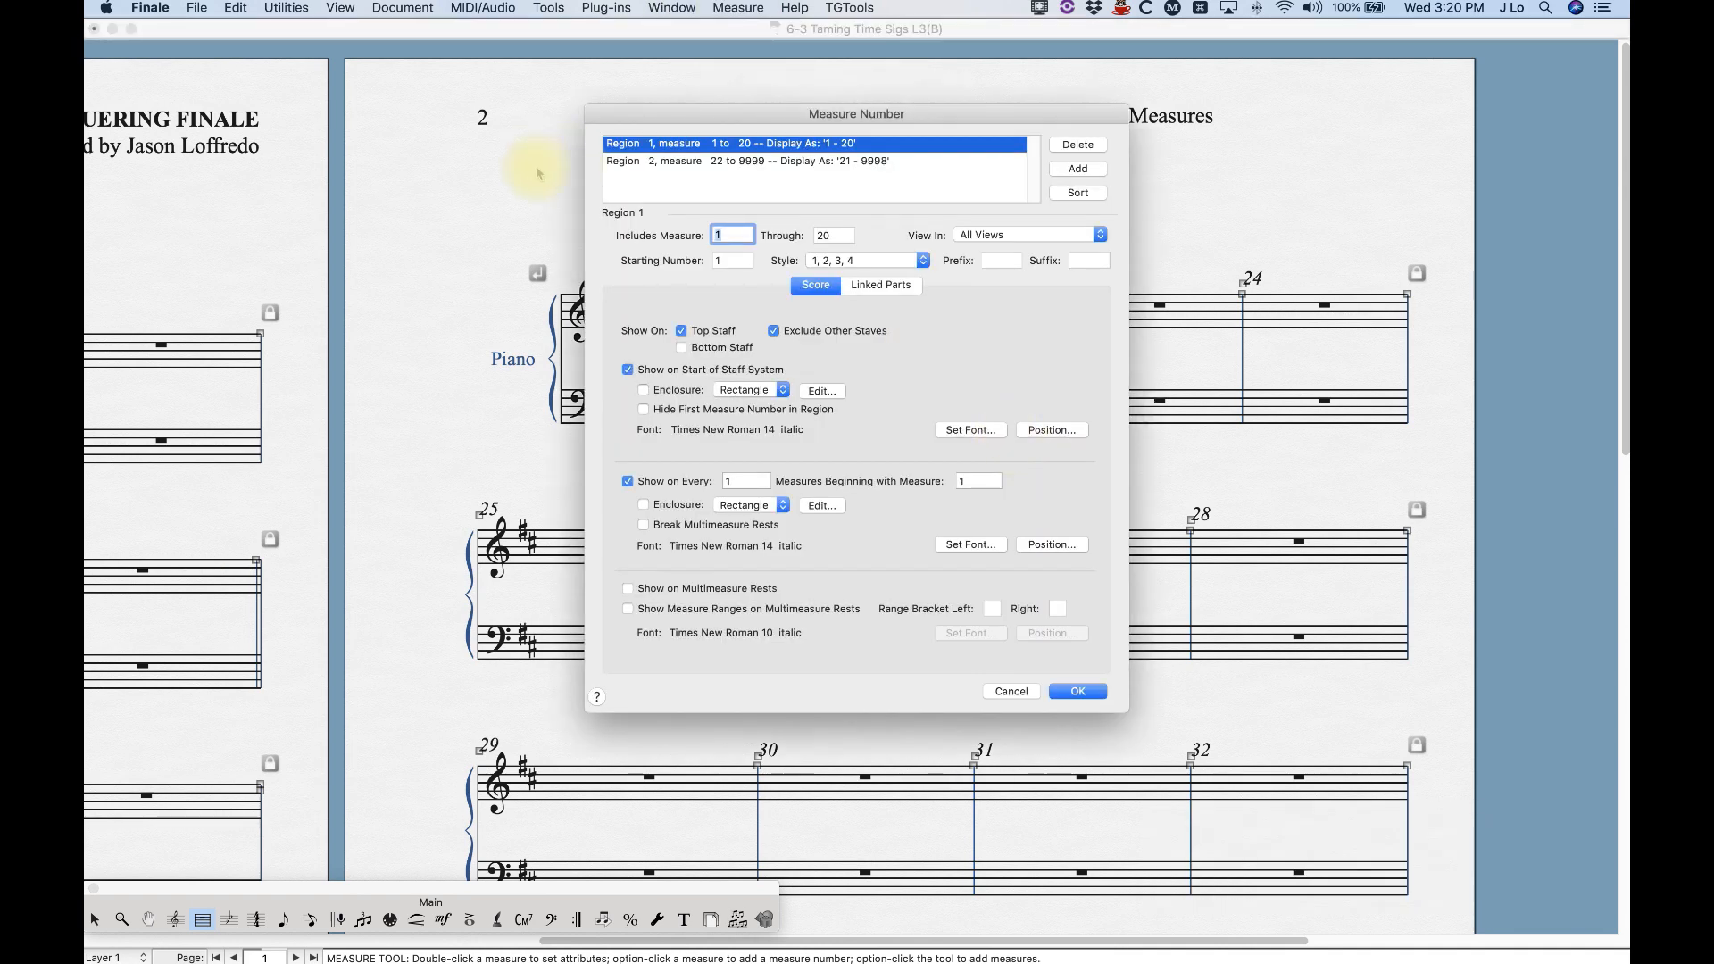
pyautogui.click(743, 162)
pyautogui.doubleClick(731, 259)
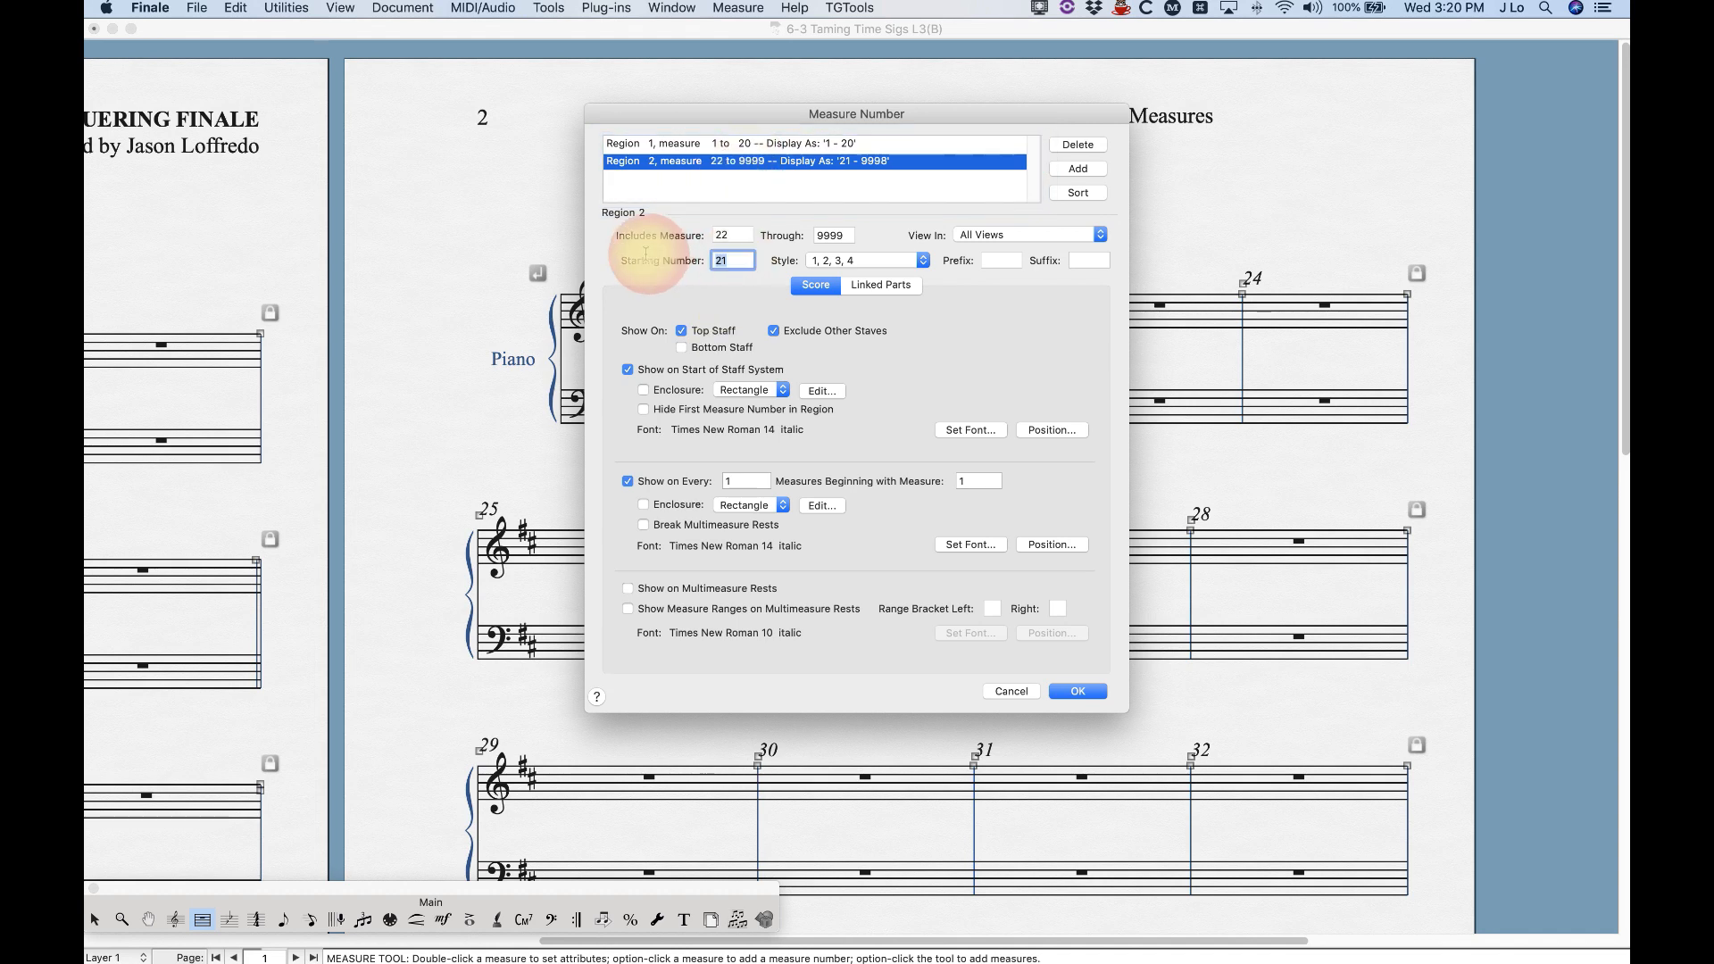
pyautogui.write('1')
pyautogui.click(1074, 689)
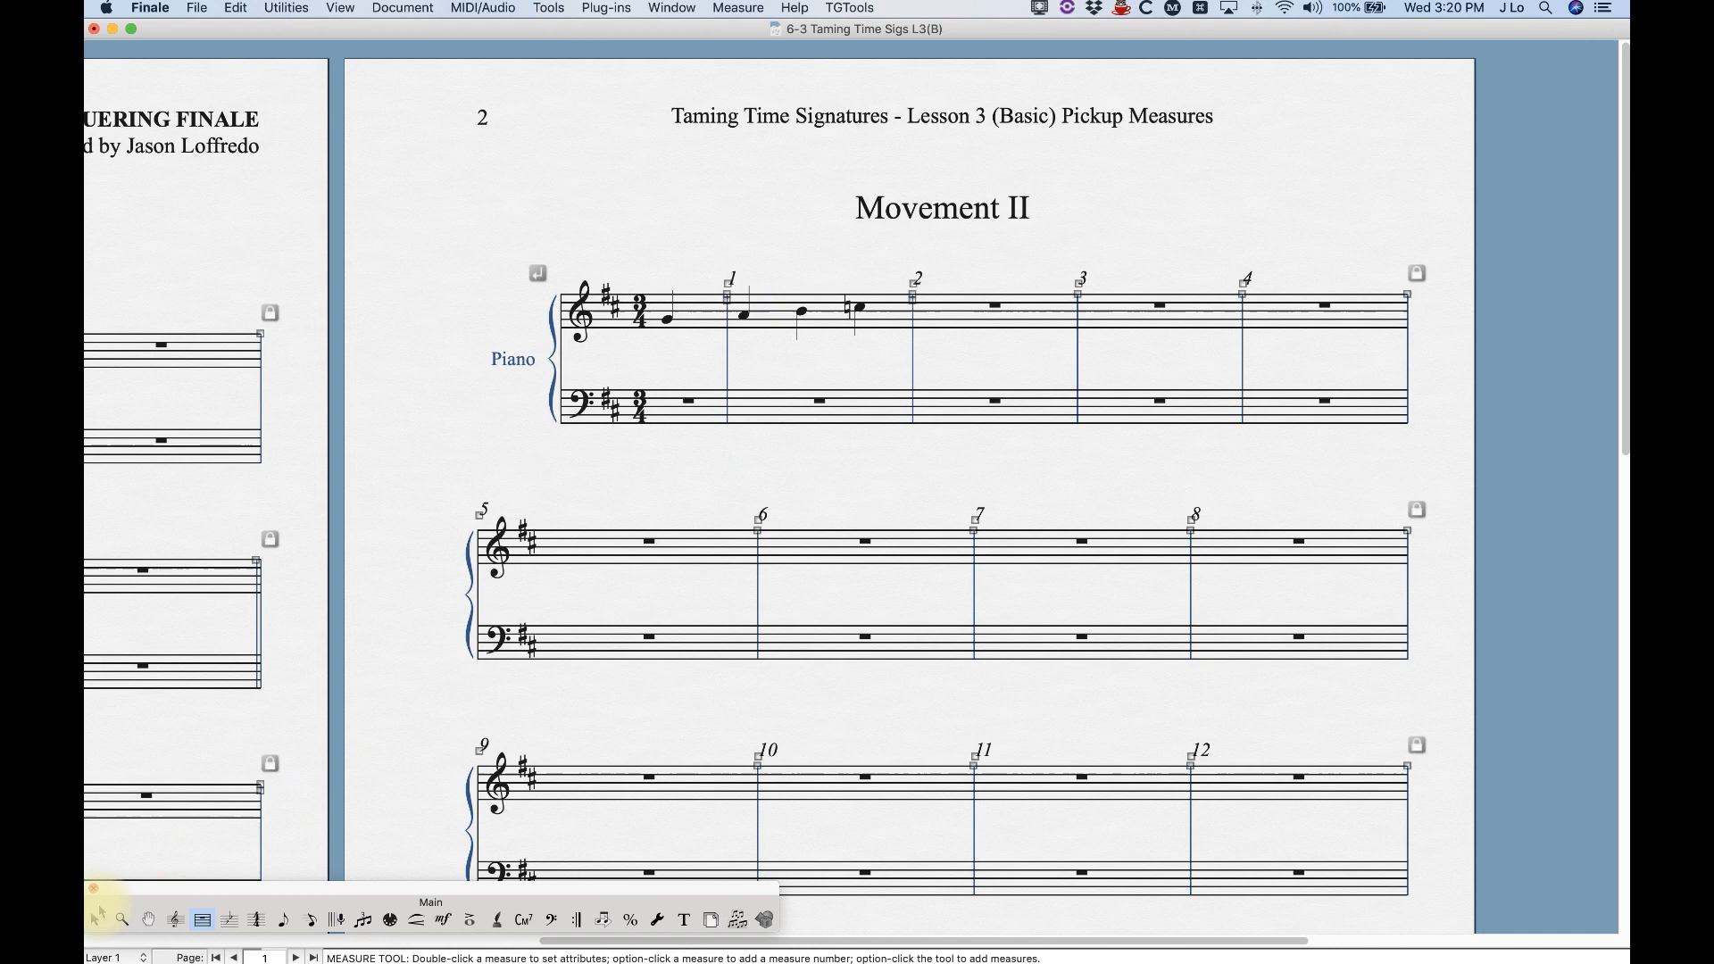
# Step: Switch to the Selection tool and view both score pages side by side to examine the measure numbering
pyautogui.click(96, 917)
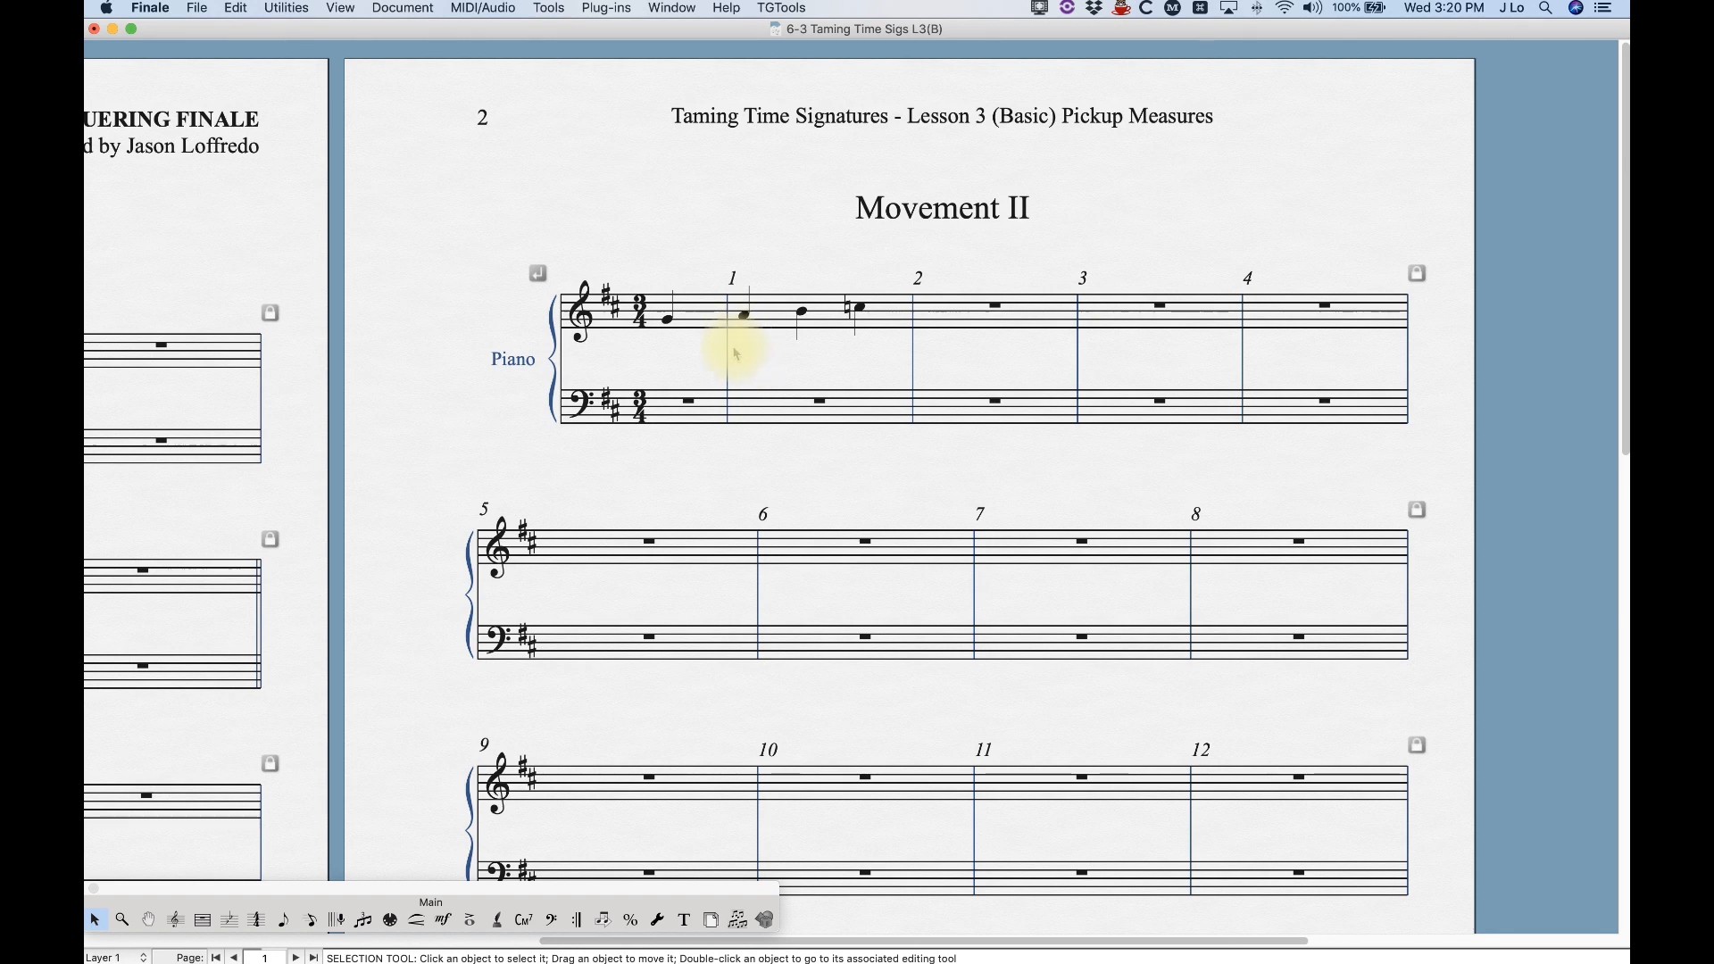
pyautogui.press('super+minus')
pyautogui.press('super+minus')
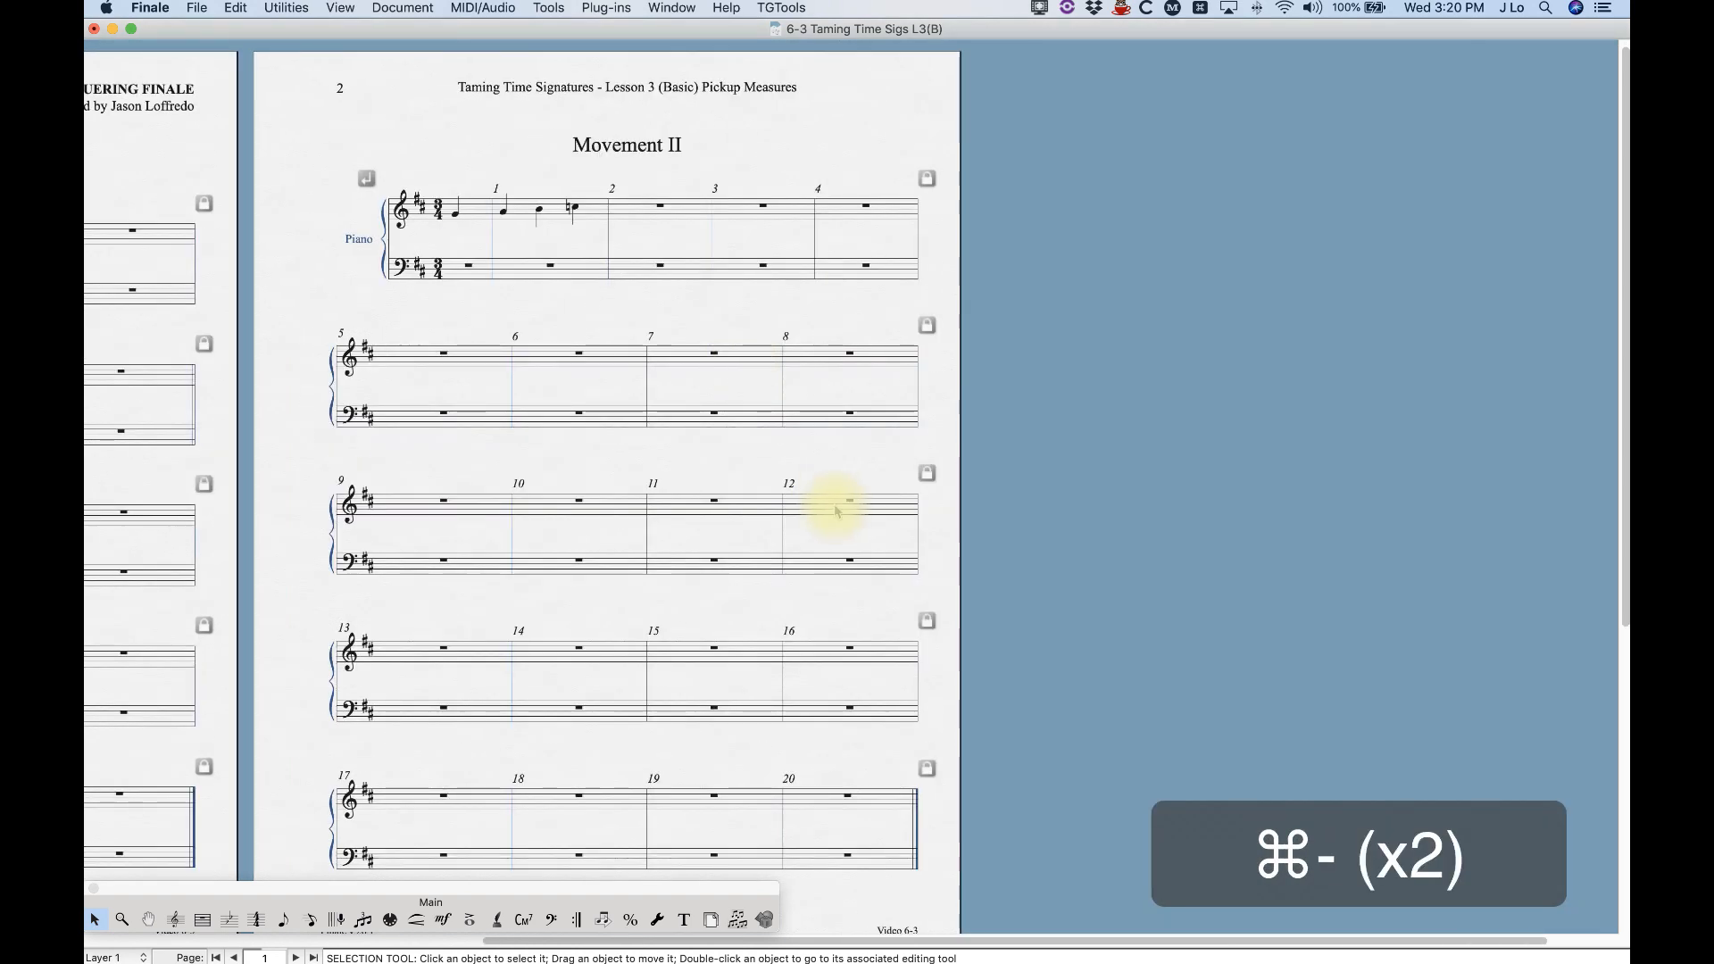
pyautogui.hscroll(-10, 829, 509)
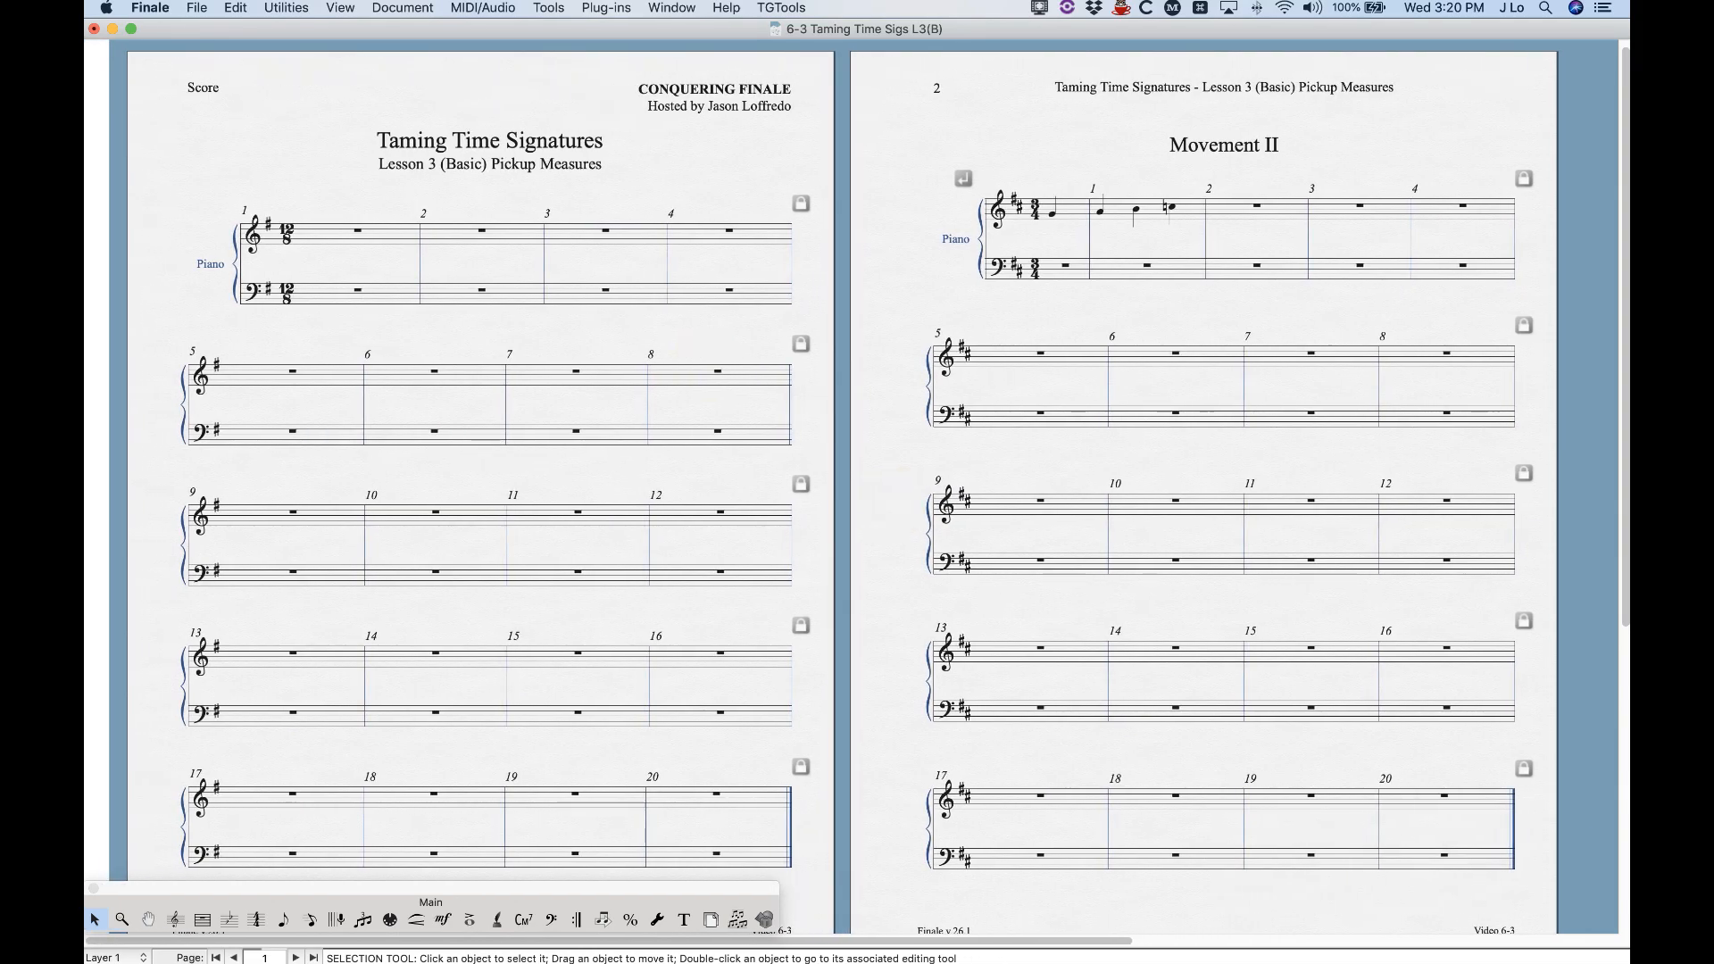